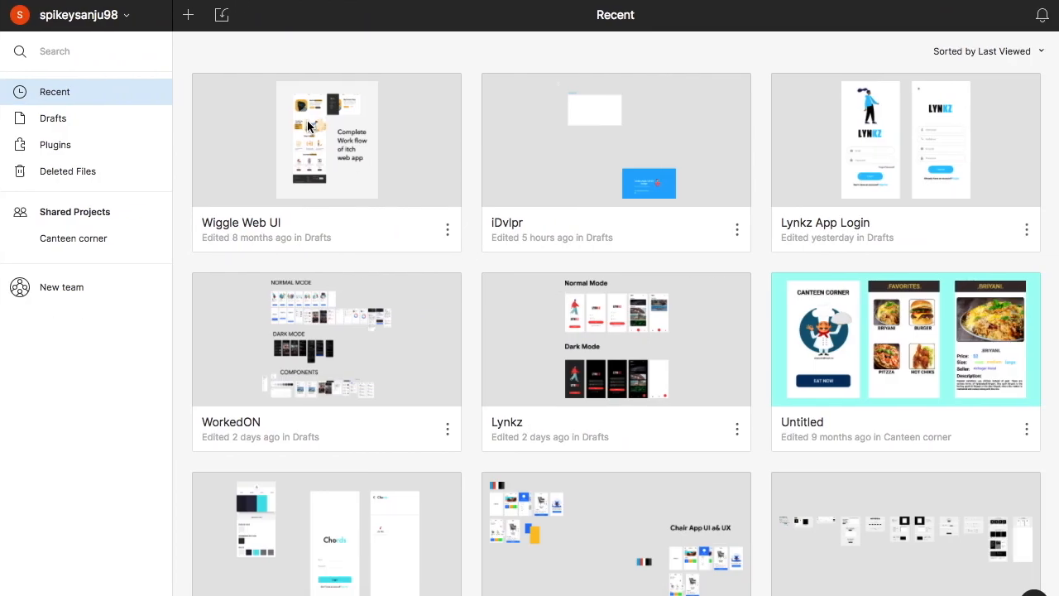
Create a new design file and add an iPhone X frame (375 × 812) to the canvas.
{"action": "left_click", "coordinate": [189, 17]}
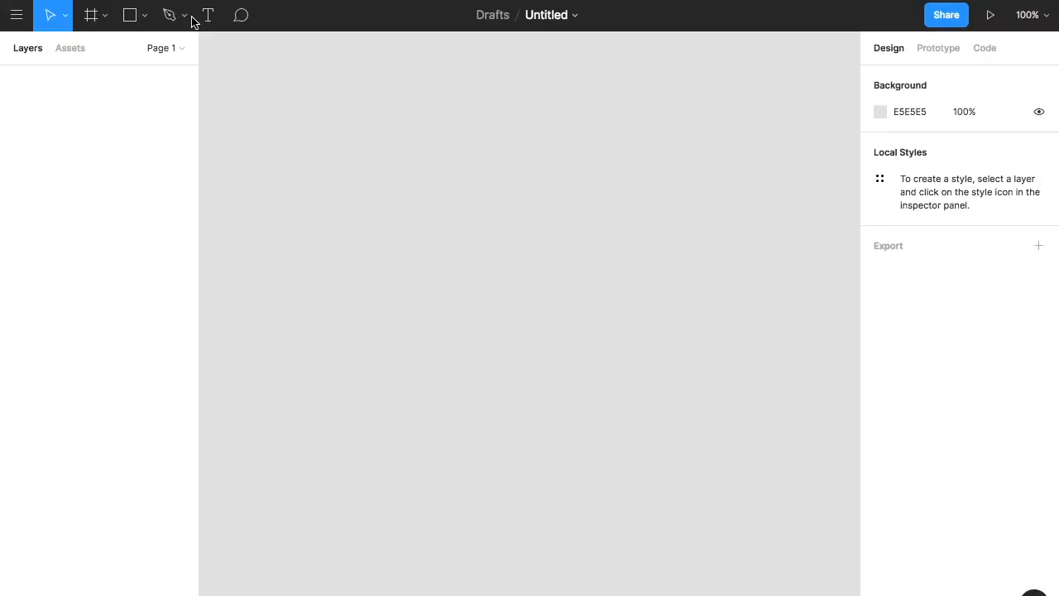
{"action": "left_click", "coordinate": [92, 16]}
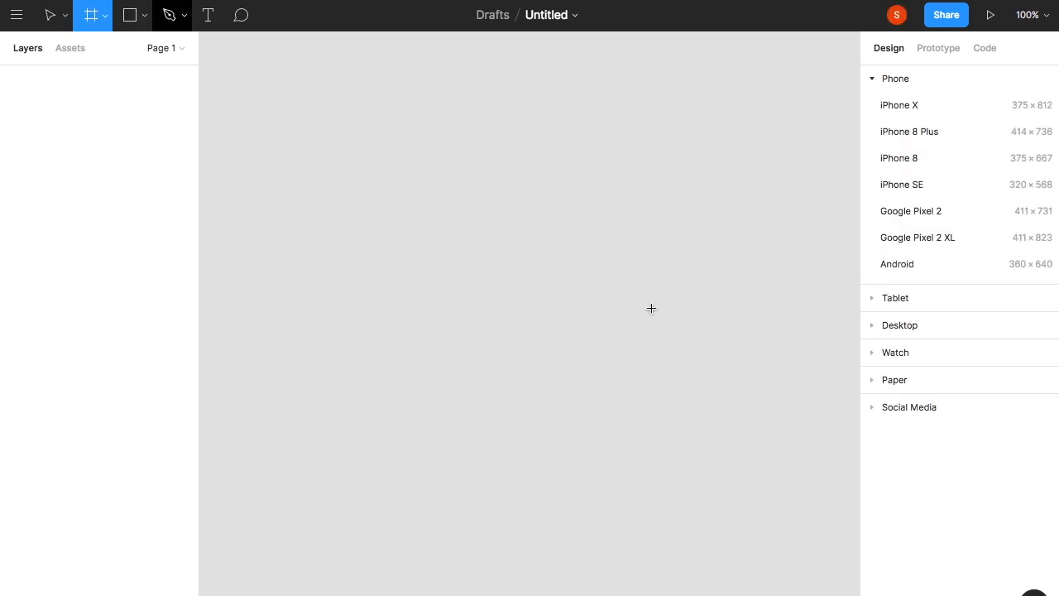
{"action": "left_click", "coordinate": [931, 104]}
{"action": "left_click", "coordinate": [739, 197]}
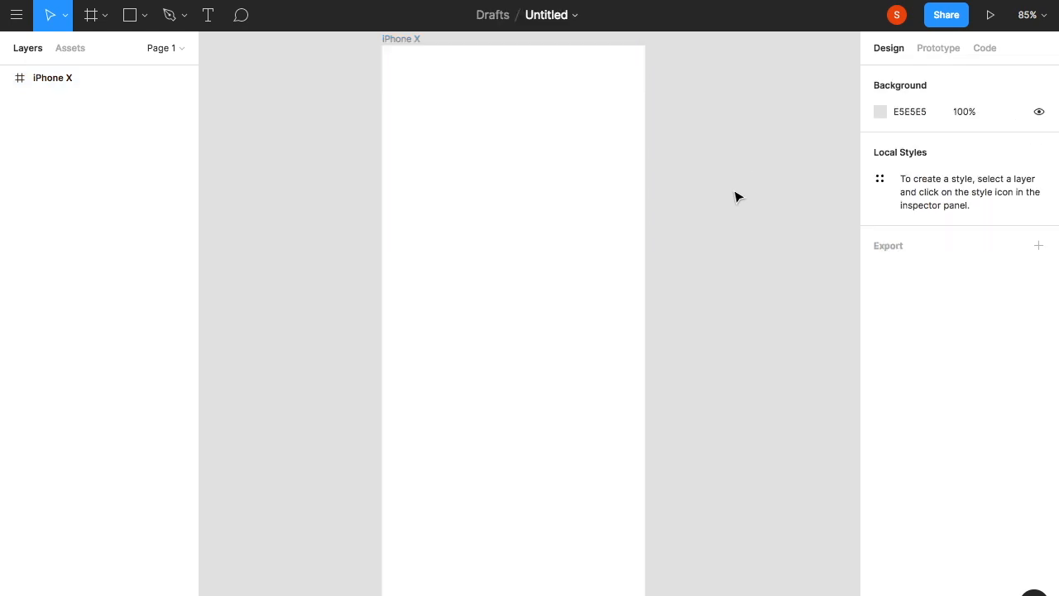
Rename the iPhone X frame as "Home Screen".
{"action": "scroll", "coordinate": [590, 262], "scroll_direction": "up", "scroll_amount": 3}
{"action": "scroll", "coordinate": [585, 256], "scroll_direction": "right", "scroll_amount": 1}
{"action": "double_click", "coordinate": [386, 101]}
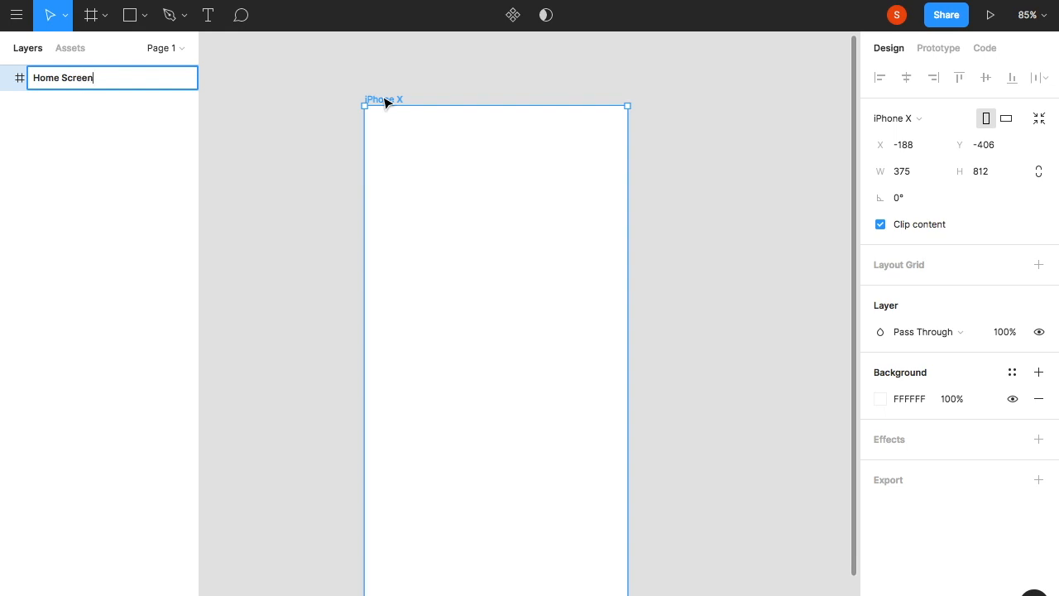
{"action": "key", "text": "Return"}
Draw a full-width rectangle of about 375 × 738 in the Home Screen frame, leaving a strip free above it.
{"action": "scroll", "coordinate": [598, 245], "scroll_direction": "up", "scroll_amount": 1}
{"action": "scroll", "coordinate": [599, 246], "scroll_direction": "down", "scroll_amount": 2}
{"action": "scroll", "coordinate": [601, 249], "scroll_direction": "down", "scroll_amount": 2}
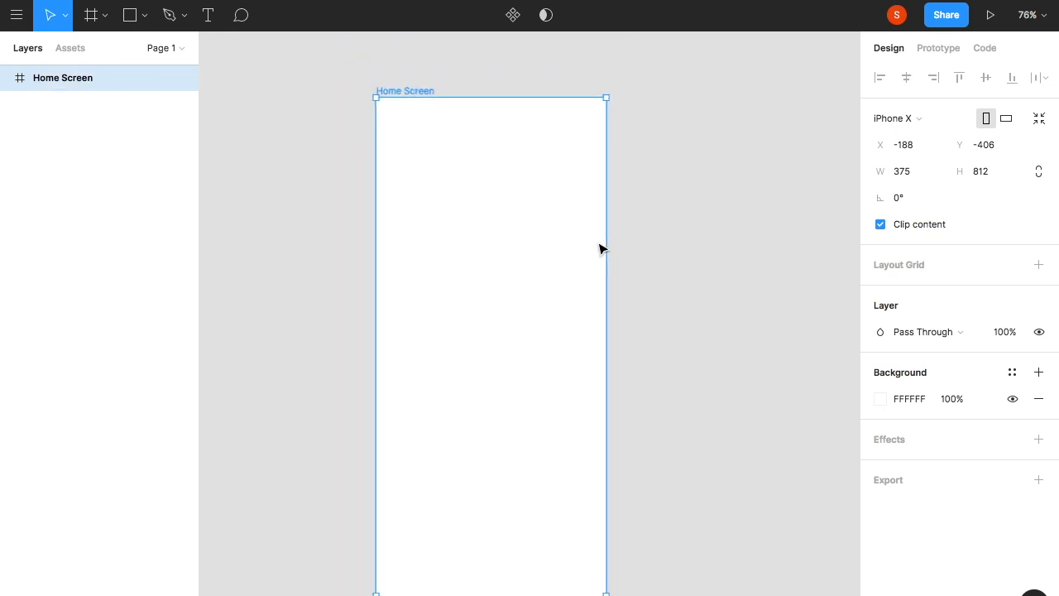
{"action": "scroll", "coordinate": [601, 248], "scroll_direction": "down", "scroll_amount": 1}
{"action": "key", "text": "r"}
{"action": "left_click_drag", "start_coordinate": [386, 151], "coordinate": [606, 582]}
{"action": "left_click", "coordinate": [686, 473]}
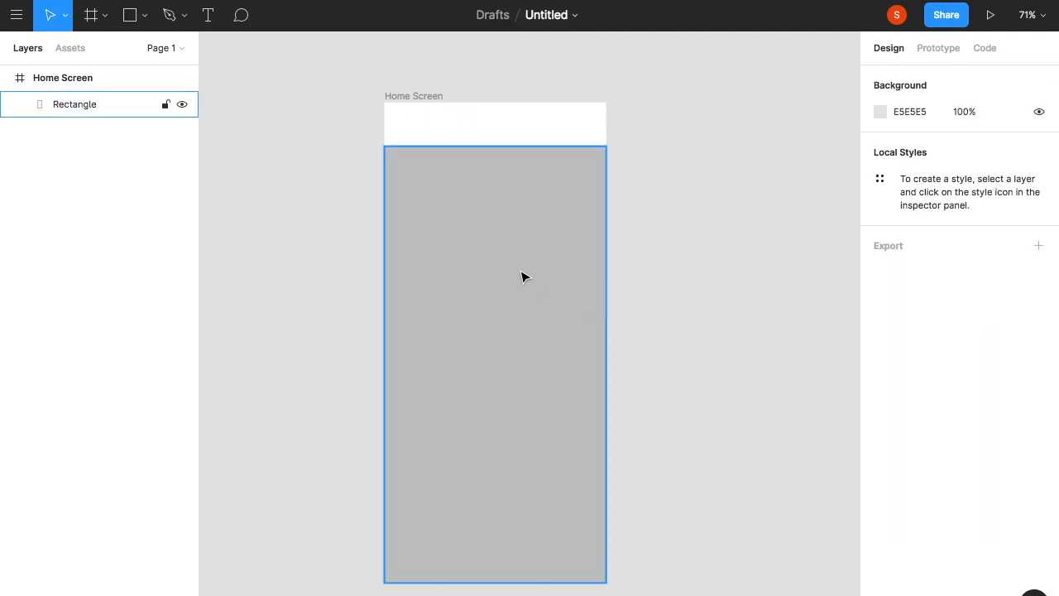
Change the Home Screen frame's background color to black.
{"action": "scroll", "coordinate": [522, 276], "scroll_direction": "up", "scroll_amount": 3}
{"action": "scroll", "coordinate": [522, 276], "scroll_direction": "up", "scroll_amount": 1}
{"action": "left_click", "coordinate": [456, 207]}
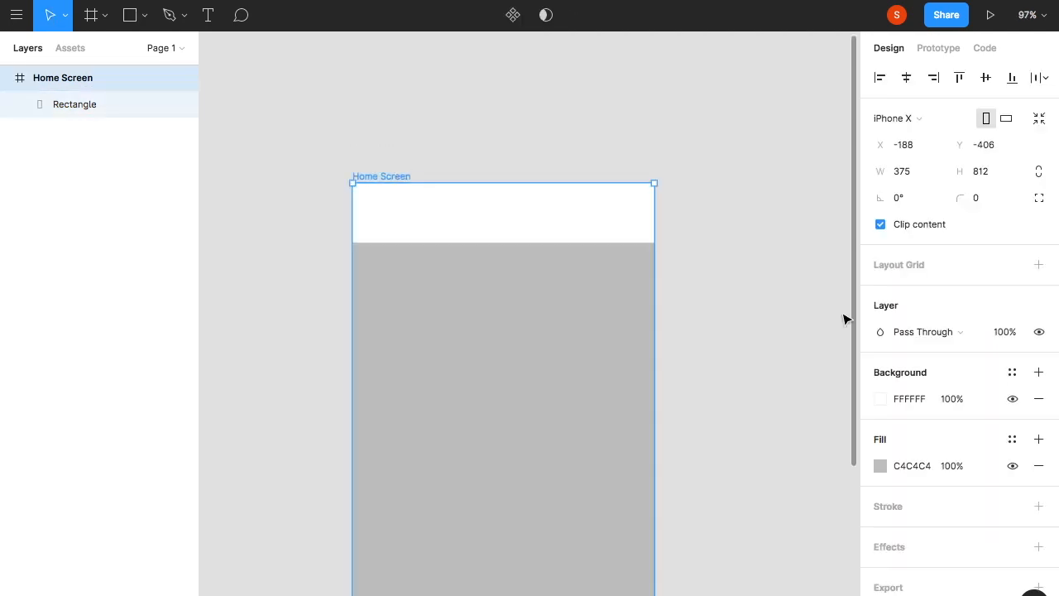
{"action": "left_click", "coordinate": [880, 399]}
{"action": "left_click_drag", "start_coordinate": [709, 286], "coordinate": [633, 532]}
{"action": "left_click", "coordinate": [844, 198]}
Lower the rectangle's top edge to about Y 113, reducing its height to about 699.
{"action": "left_click", "coordinate": [607, 345]}
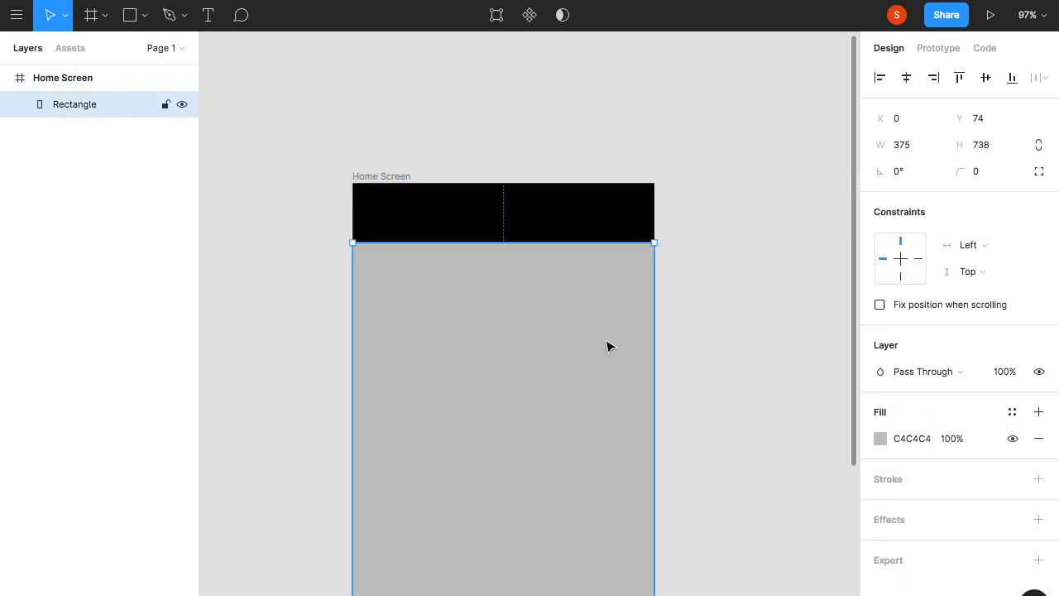
{"action": "scroll", "coordinate": [607, 345], "scroll_direction": "down", "scroll_amount": 3}
{"action": "scroll", "coordinate": [508, 81], "scroll_direction": "up", "scroll_amount": 2}
{"action": "left_click_drag", "start_coordinate": [511, 126], "coordinate": [511, 157]}
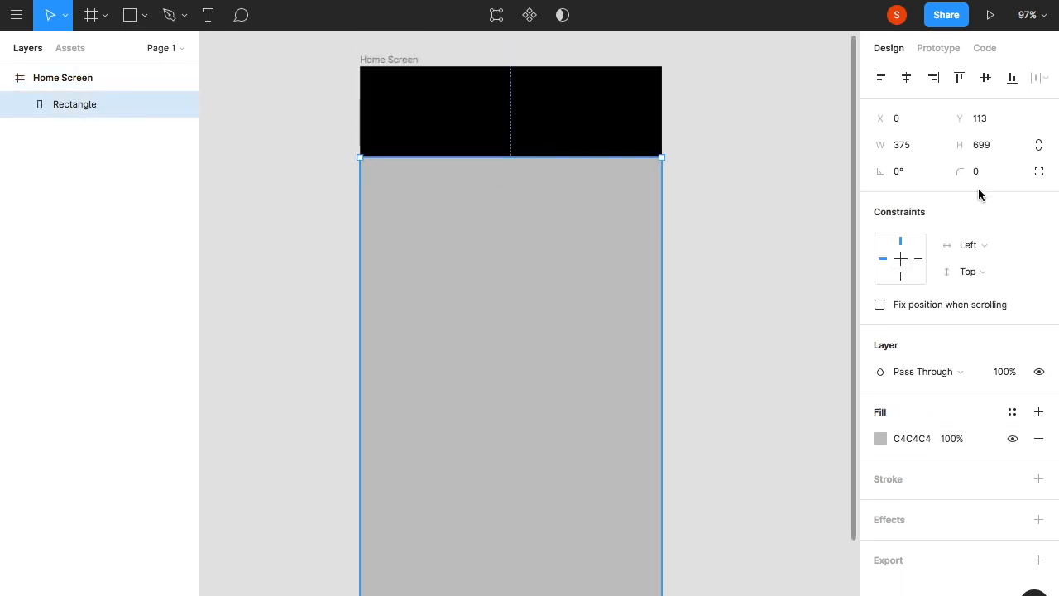
Enable independent corners on the rectangle and set its top-left and top-right corner radii to 60.
{"action": "left_click", "coordinate": [1040, 172]}
{"action": "type", "text": "60"}
{"action": "key", "text": "Return"}
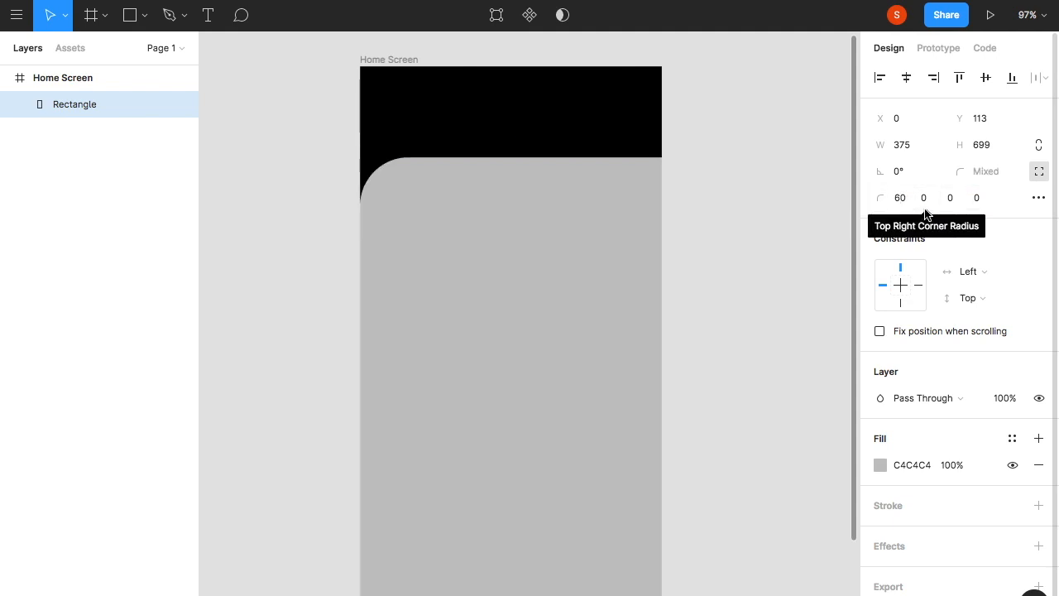
{"action": "left_click", "coordinate": [924, 200]}
{"action": "type", "text": "60"}
{"action": "key", "text": "Return"}
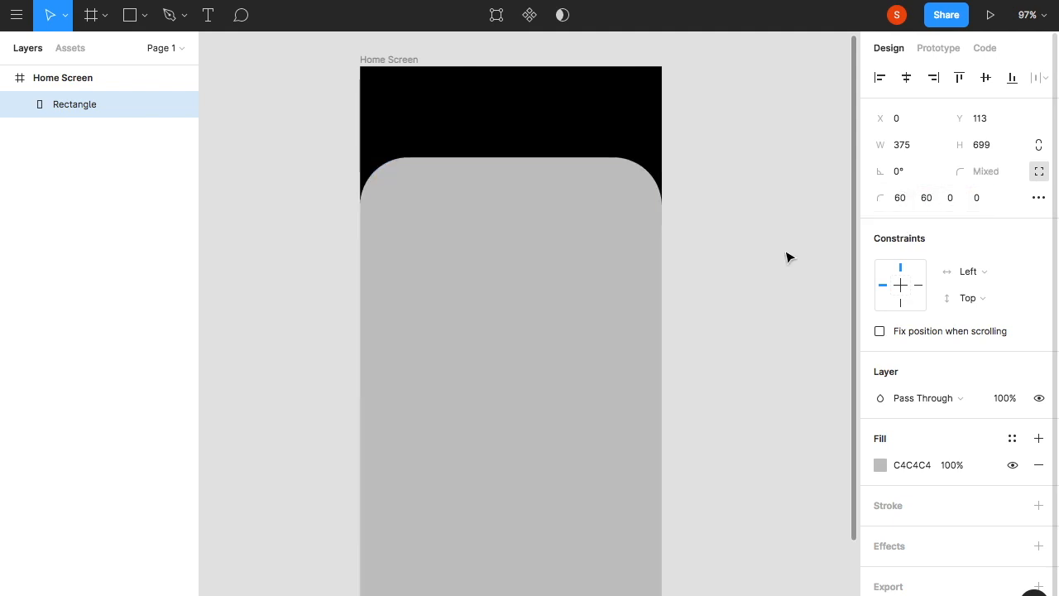
Set the rectangle's top-left and top-right corner radii to 30 and fill the rectangle with white.
{"action": "type", "text": "30"}
{"action": "key", "text": "Return"}
{"action": "left_click", "coordinate": [927, 199]}
{"action": "type", "text": "30"}
{"action": "key", "text": "Return"}
{"action": "left_click", "coordinate": [884, 468]}
{"action": "left_click_drag", "start_coordinate": [747, 322], "coordinate": [659, 210]}
{"action": "left_click", "coordinate": [747, 132]}
Add a "SpaceX" title text in the black header and color it white (FFFFFF).
{"action": "scroll", "coordinate": [535, 201], "scroll_direction": "up", "scroll_amount": 3}
{"action": "key", "text": "t"}
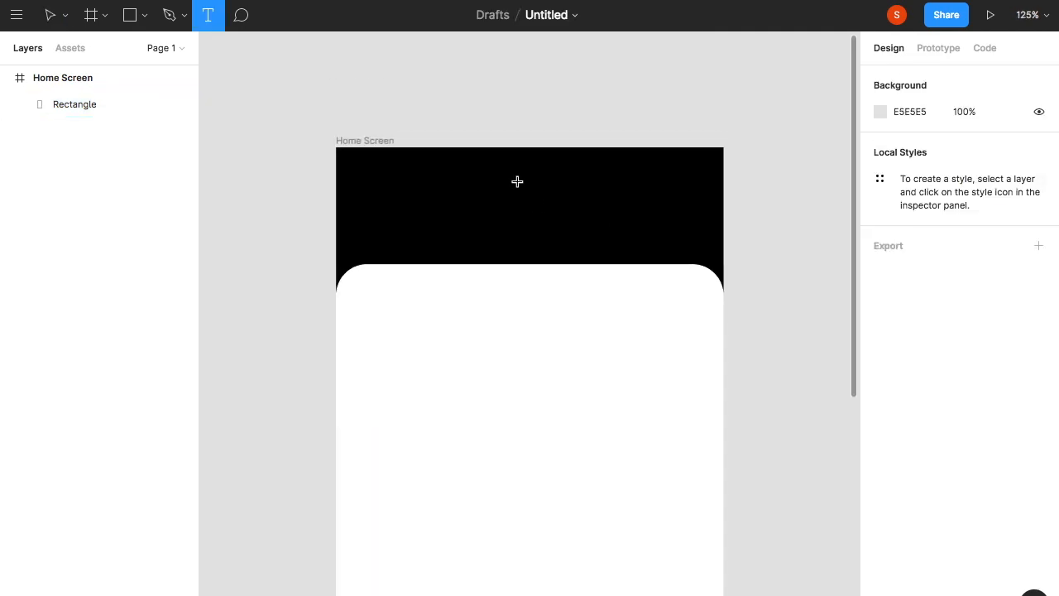
{"action": "left_click", "coordinate": [317, 81]}
{"action": "left_click", "coordinate": [278, 81]}
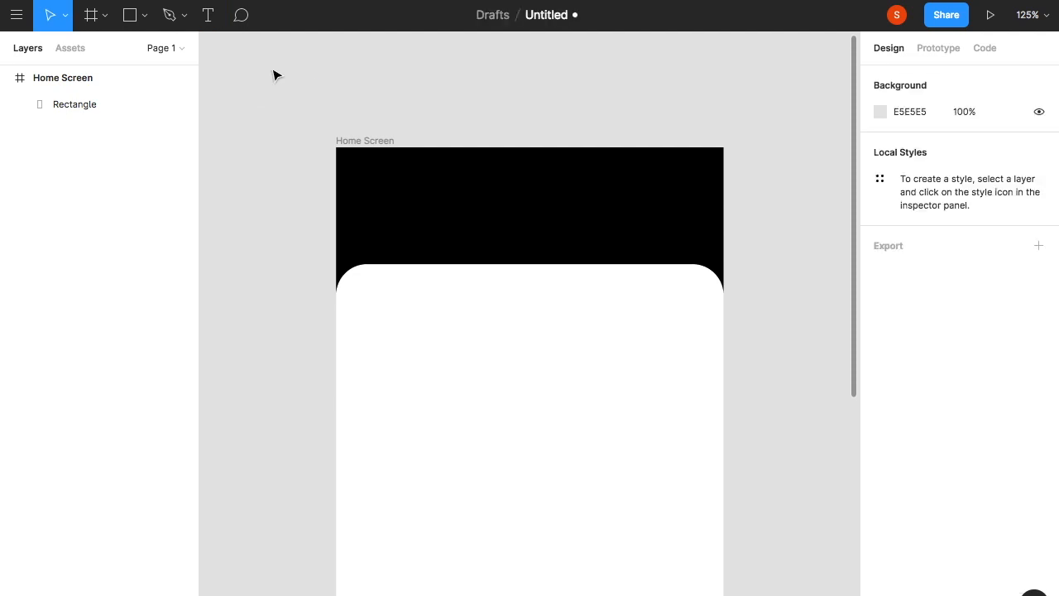
{"action": "left_click", "coordinate": [496, 173]}
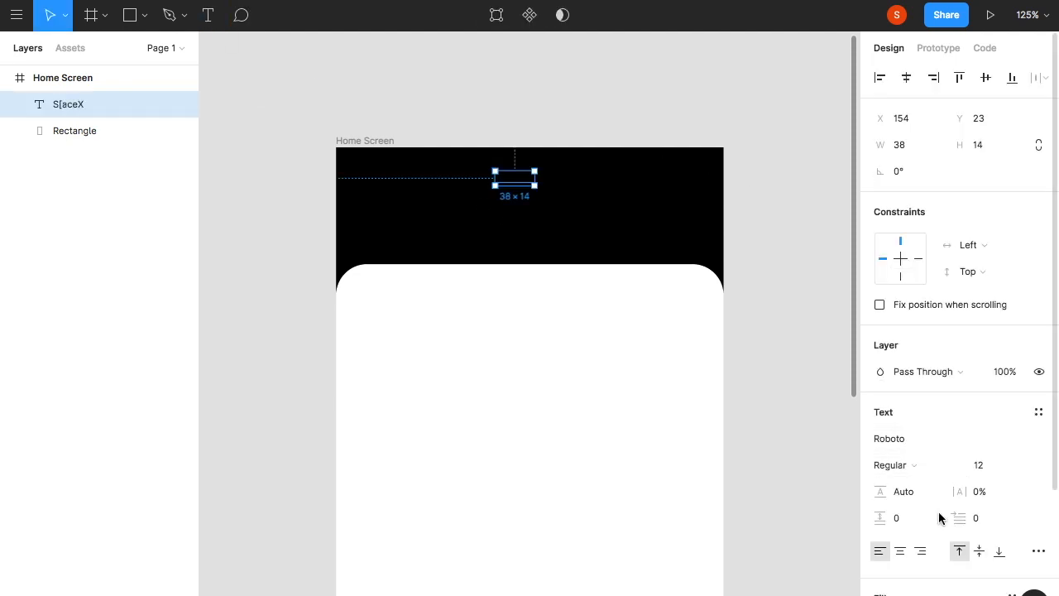
{"action": "scroll", "coordinate": [941, 518], "scroll_direction": "down", "scroll_amount": 2}
{"action": "left_click", "coordinate": [881, 565]}
{"action": "left_click_drag", "start_coordinate": [707, 243], "coordinate": [540, 147]}
Correct the title's spelling to "SpaceX" and format it in Google Sans Bold, size 16.
{"action": "double_click", "coordinate": [518, 181]}
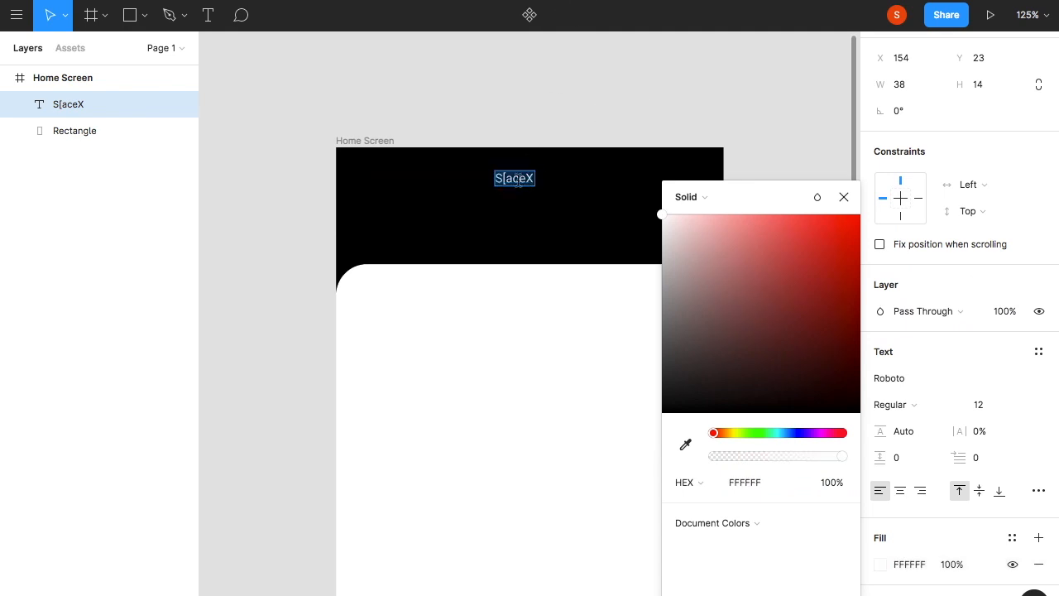
{"action": "left_click", "coordinate": [917, 383]}
{"action": "type", "text": "Google Sans"}
{"action": "key", "text": "Return"}
{"action": "left_click", "coordinate": [911, 406]}
{"action": "left_click", "coordinate": [930, 444]}
{"action": "left_click", "coordinate": [1004, 404]}
{"action": "type", "text": "16"}
{"action": "key", "text": "Return"}
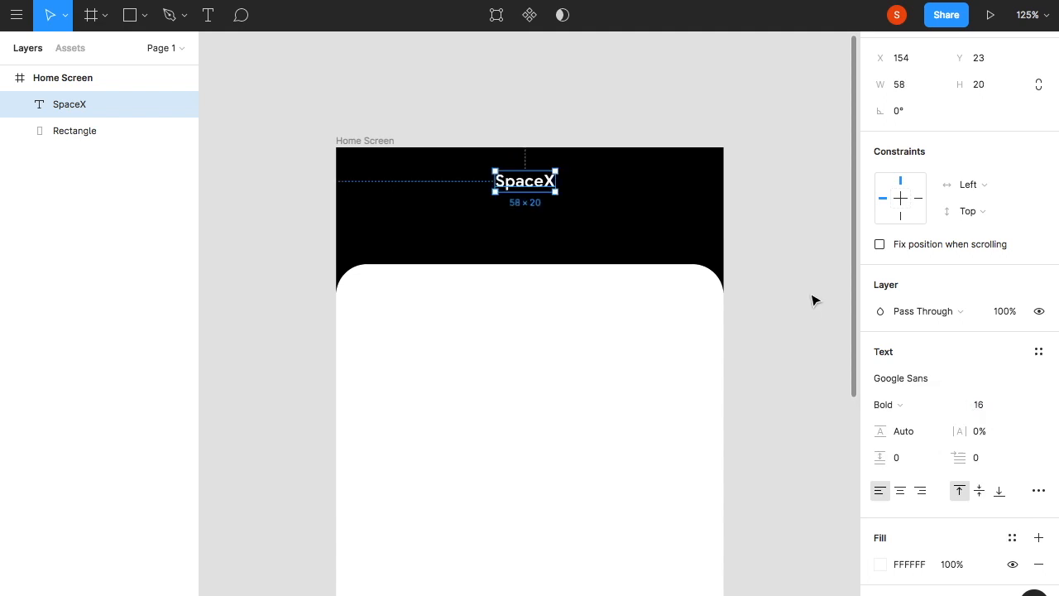
Set the SpaceX title's font size to 18 and center it horizontally in the header.
{"action": "left_click", "coordinate": [987, 405]}
{"action": "type", "text": "18"}
{"action": "key", "text": "Return"}
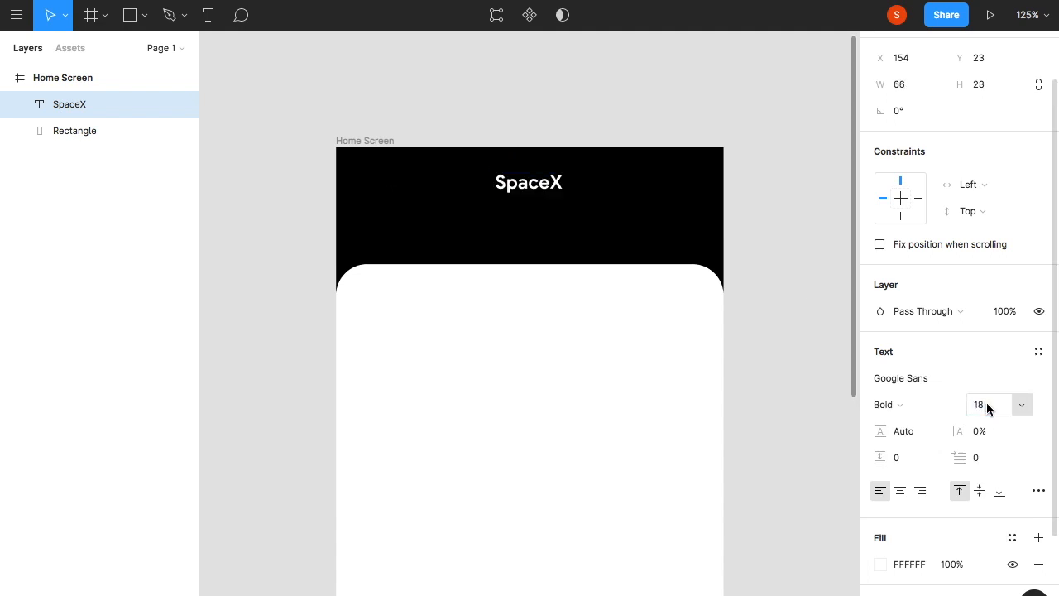
{"action": "key", "text": "Return"}
{"action": "left_click_drag", "start_coordinate": [540, 184], "coordinate": [536, 181]}
{"action": "left_click", "coordinate": [735, 239]}
Search for "men" in the Material Design Icons plugin and insert the three-line menu icon.
{"action": "scroll", "coordinate": [553, 223], "scroll_direction": "left", "scroll_amount": 1}
{"action": "scroll", "coordinate": [554, 222], "scroll_direction": "down", "scroll_amount": 2}
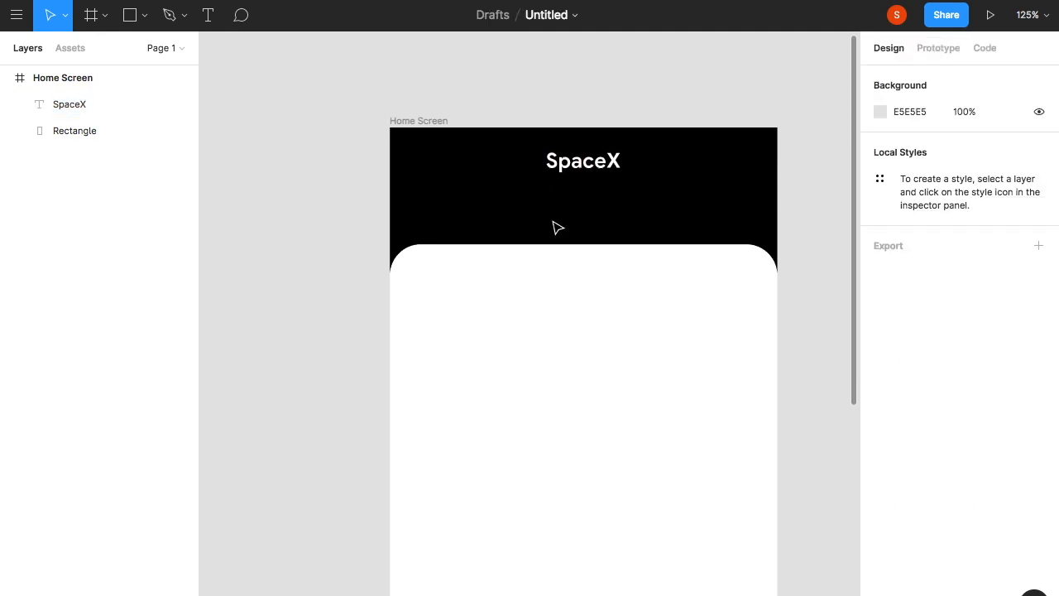
{"action": "scroll", "coordinate": [553, 222], "scroll_direction": "down", "scroll_amount": 2}
{"action": "scroll", "coordinate": [546, 226], "scroll_direction": "up", "scroll_amount": 2}
{"action": "scroll", "coordinate": [534, 225], "scroll_direction": "left", "scroll_amount": 1}
{"action": "left_click", "coordinate": [565, 361]}
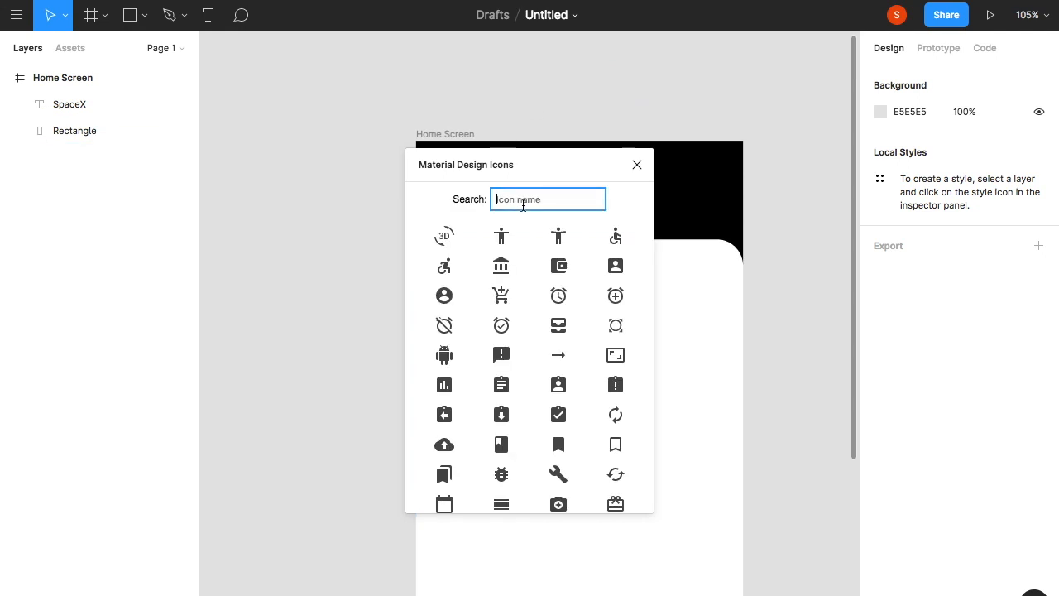
{"action": "type", "text": "men"}
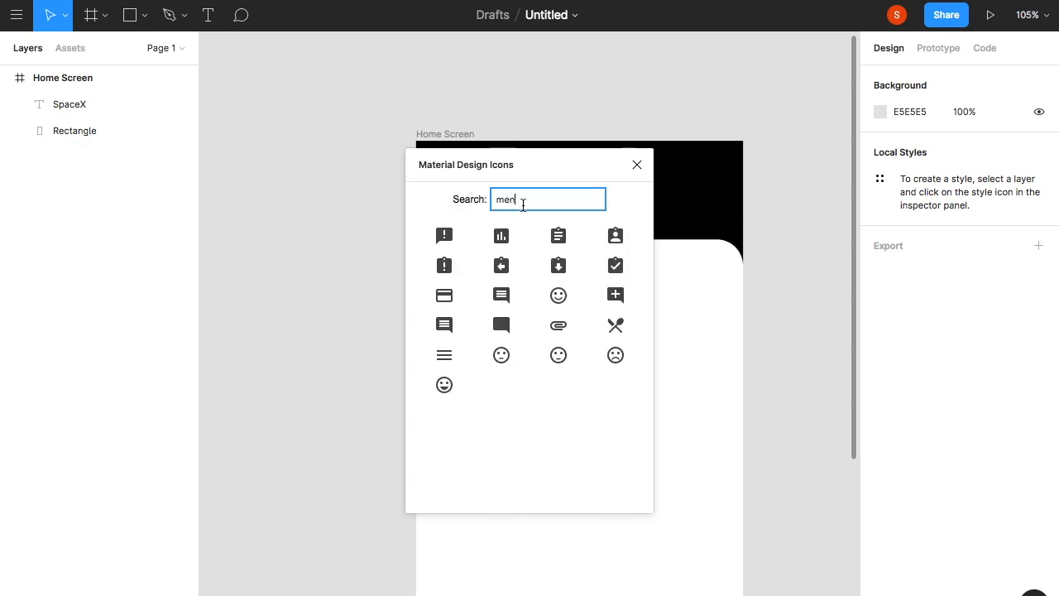
{"action": "left_click", "coordinate": [444, 355]}
{"action": "left_click", "coordinate": [562, 324]}
{"action": "left_click_drag", "start_coordinate": [563, 324], "coordinate": [543, 223]}
{"action": "key", "text": "super+z"}
Move the menu icon's vector into the left of the Home Screen header and fill it with FFFFFF.
{"action": "scroll", "coordinate": [539, 269], "scroll_direction": "up", "scroll_amount": 2}
{"action": "scroll", "coordinate": [538, 279], "scroll_direction": "down", "scroll_amount": 2}
{"action": "left_click", "coordinate": [520, 397]}
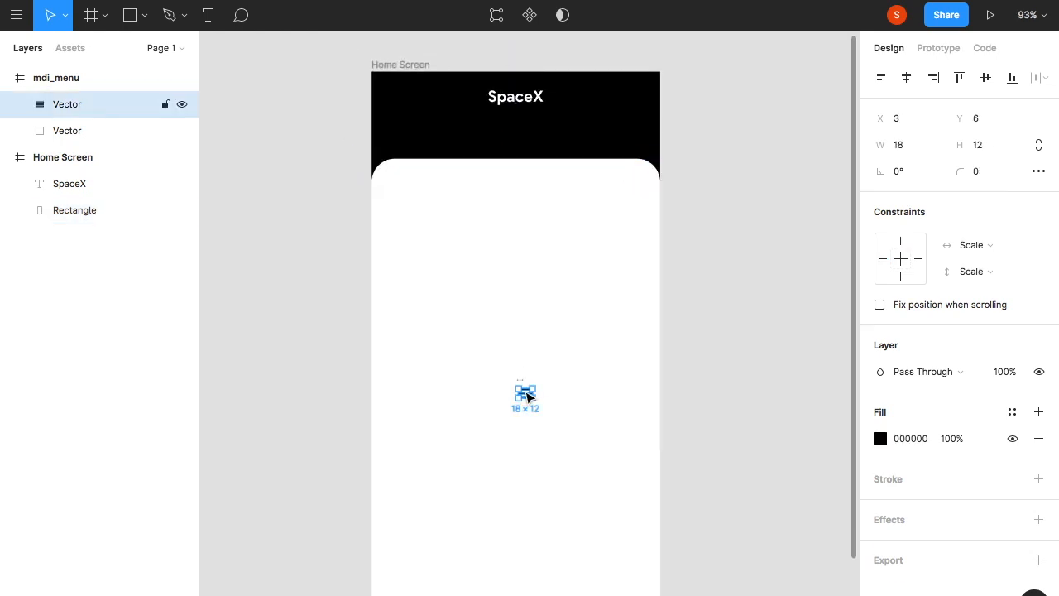
{"action": "left_click_drag", "start_coordinate": [526, 397], "coordinate": [406, 108]}
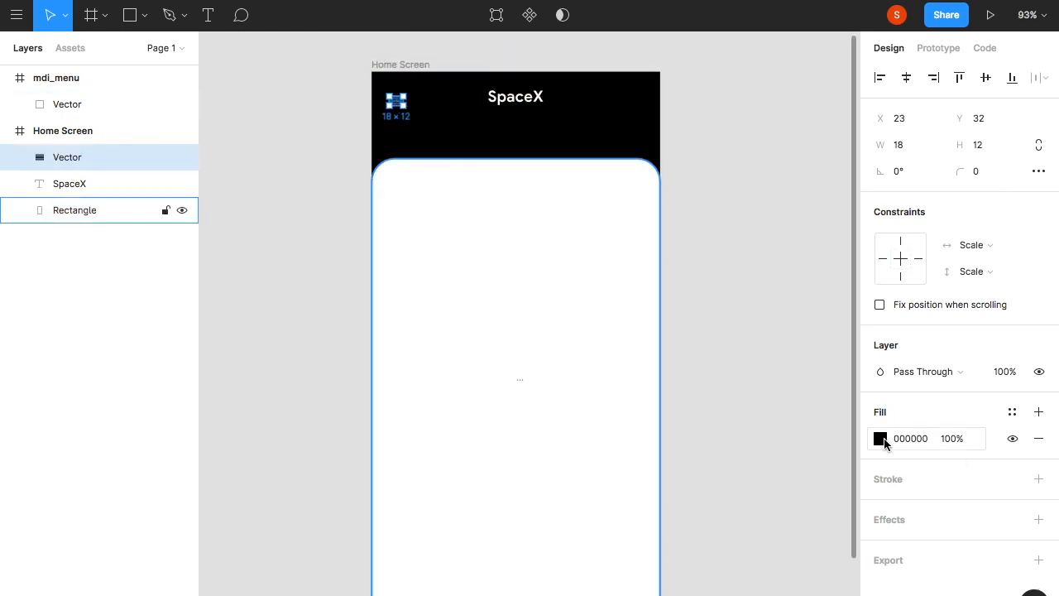
{"action": "left_click", "coordinate": [880, 439]}
{"action": "type", "text": "ffffff"}
Delete the leftover mdi_menu frame and nudge the header's menu icon up into line with the SpaceX title.
{"action": "left_click", "coordinate": [524, 387]}
{"action": "key", "text": "Delete"}
{"action": "scroll", "coordinate": [521, 326], "scroll_direction": "up", "scroll_amount": 5}
{"action": "scroll", "coordinate": [514, 319], "scroll_direction": "down", "scroll_amount": 1}
{"action": "left_click_drag", "start_coordinate": [358, 242], "coordinate": [358, 237]}
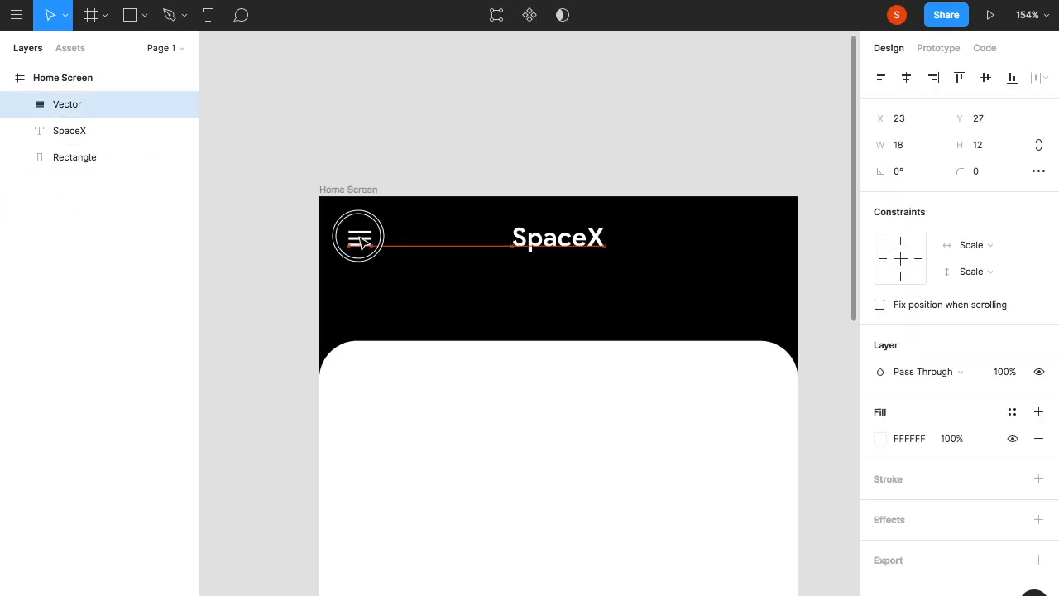
{"action": "left_click", "coordinate": [419, 259]}
Search for "searc" in the Material Design Icons plugin and insert the magnifying-glass icon.
{"action": "scroll", "coordinate": [419, 259], "scroll_direction": "right", "scroll_amount": 1}
{"action": "scroll", "coordinate": [419, 259], "scroll_direction": "down", "scroll_amount": 1}
{"action": "left_click", "coordinate": [477, 1]}
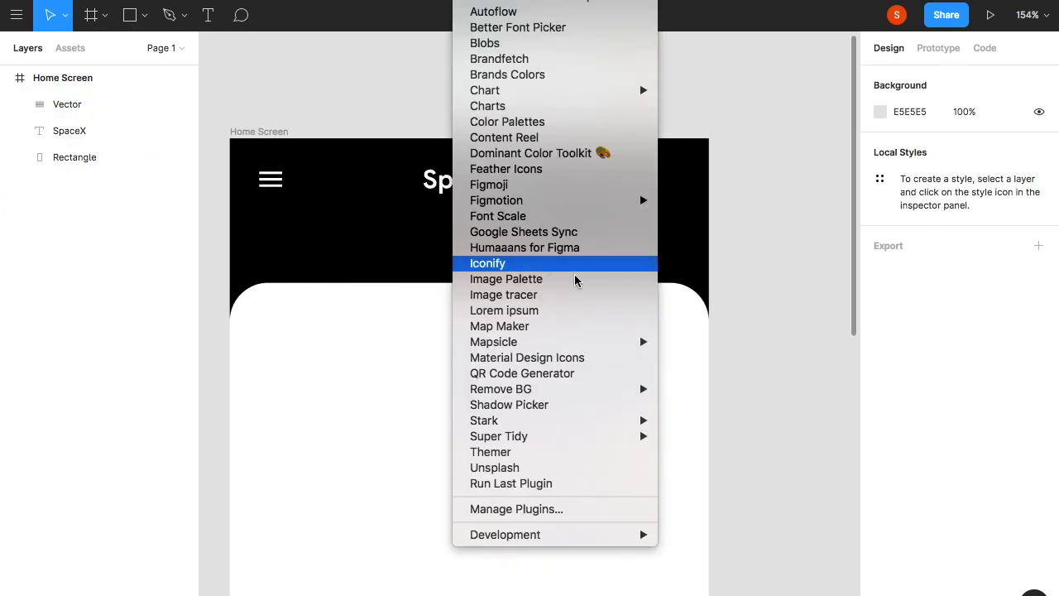
{"action": "left_click", "coordinate": [582, 357]}
{"action": "left_click", "coordinate": [549, 202]}
{"action": "type", "text": "searc"}
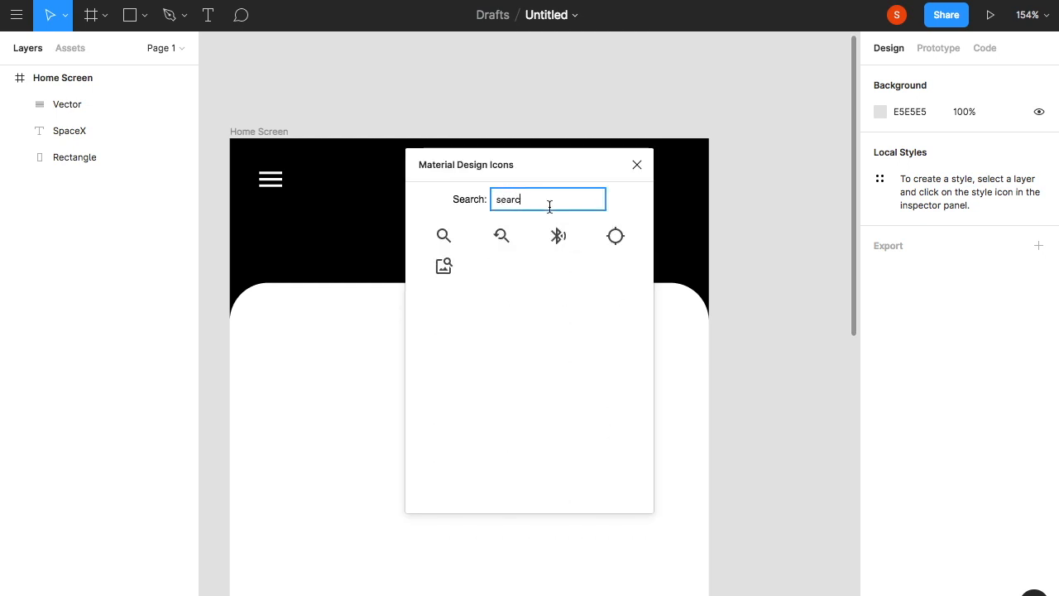
{"action": "left_click", "coordinate": [442, 240]}
{"action": "left_click", "coordinate": [529, 336]}
{"action": "left_click_drag", "start_coordinate": [514, 331], "coordinate": [597, 183]}
{"action": "key", "text": "super+z"}
Move the search icon's vector to the right of the header at about X 323, Y 23, and color it white.
{"action": "left_click", "coordinate": [513, 329]}
{"action": "scroll", "coordinate": [517, 340], "scroll_direction": "down", "scroll_amount": 3}
{"action": "left_click_drag", "start_coordinate": [519, 349], "coordinate": [624, 192]}
{"action": "scroll", "coordinate": [598, 161], "scroll_direction": "up", "scroll_amount": 3}
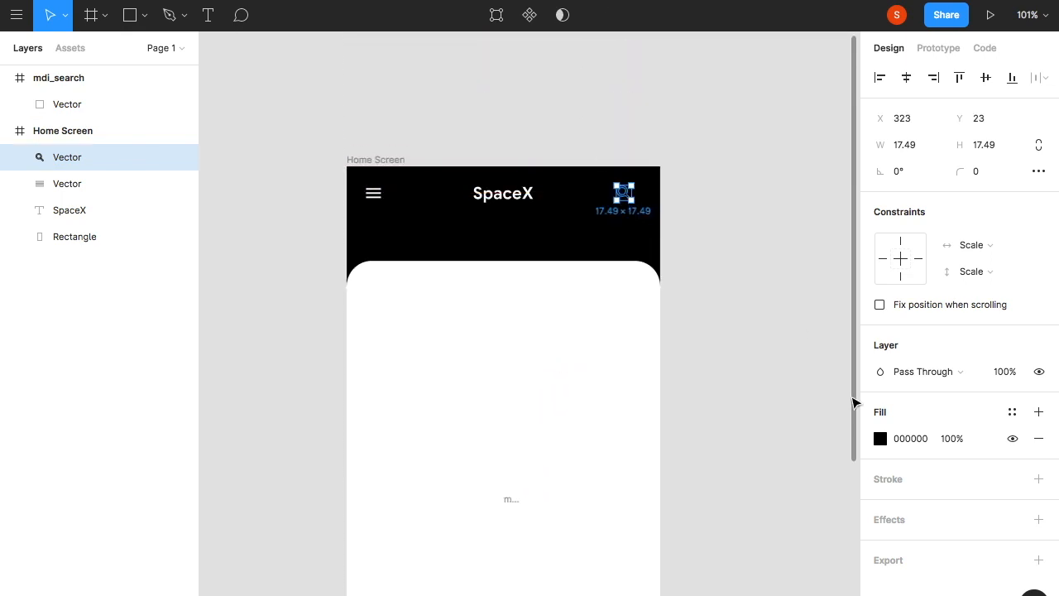
{"action": "left_click", "coordinate": [880, 439]}
{"action": "left_click_drag", "start_coordinate": [729, 331], "coordinate": [650, 151]}
{"action": "left_click", "coordinate": [603, 253]}
Delete the leftover mdi_search frame and nudge the header's search icon slightly to the right.
{"action": "left_click", "coordinate": [513, 503]}
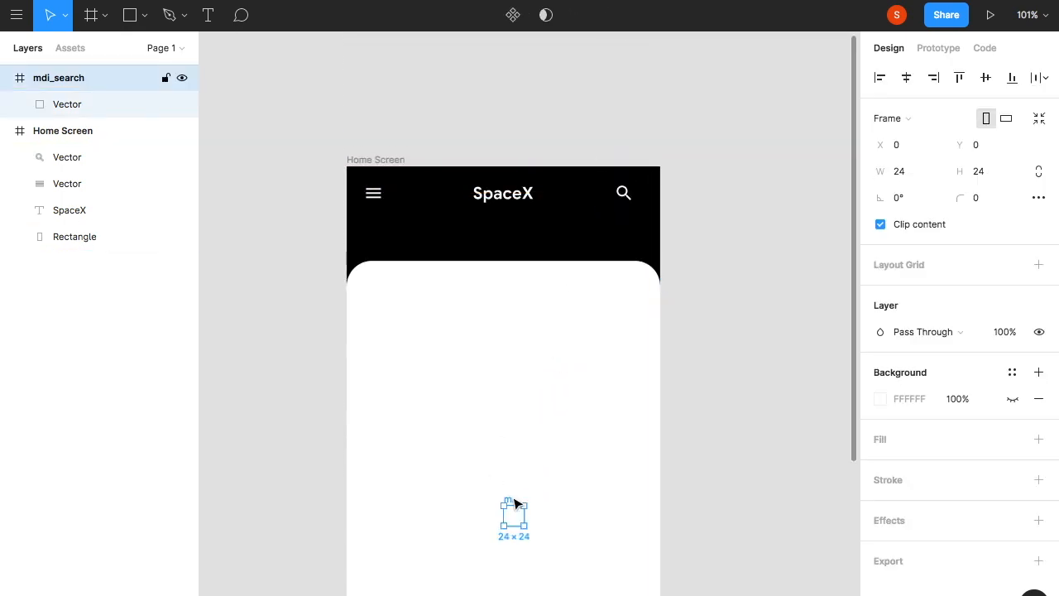
{"action": "key", "text": "Delete"}
{"action": "scroll", "coordinate": [650, 215], "scroll_direction": "up", "scroll_amount": 5}
{"action": "left_click", "coordinate": [634, 229]}
{"action": "left_click_drag", "start_coordinate": [632, 224], "coordinate": [636, 224]}
{"action": "left_click", "coordinate": [737, 230]}
{"action": "scroll", "coordinate": [737, 229], "scroll_direction": "down", "scroll_amount": 5}
{"action": "left_click", "coordinate": [669, 141]}
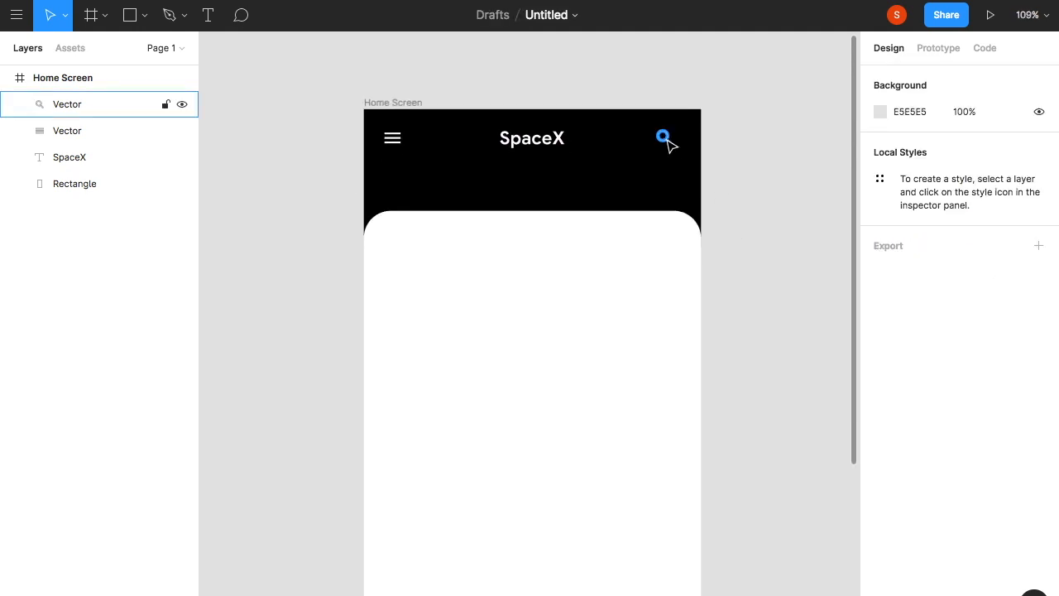
{"action": "double_click", "coordinate": [669, 142]}
{"action": "left_click", "coordinate": [733, 141]}
{"action": "scroll", "coordinate": [733, 142], "scroll_direction": "up", "scroll_amount": 5}
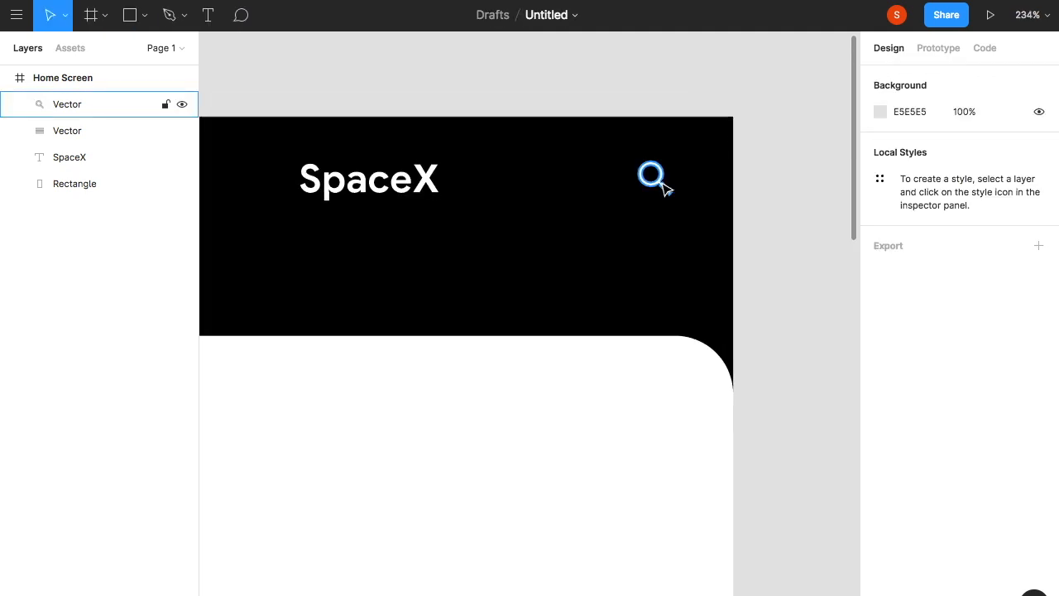
{"action": "left_click", "coordinate": [653, 176]}
{"action": "left_click", "coordinate": [756, 230]}
{"action": "scroll", "coordinate": [757, 229], "scroll_direction": "down", "scroll_amount": 5}
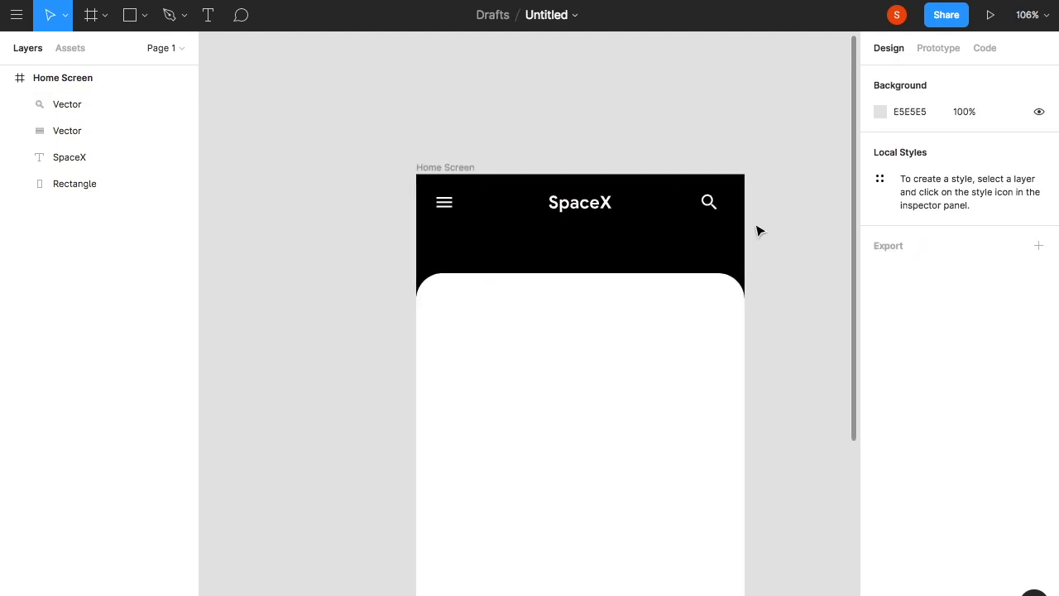
Add an "Upcoming" label at size 18 on the white panel, aligned with the menu icon at X 23, Y 151.
{"action": "key", "text": "t"}
{"action": "left_click", "coordinate": [437, 174]}
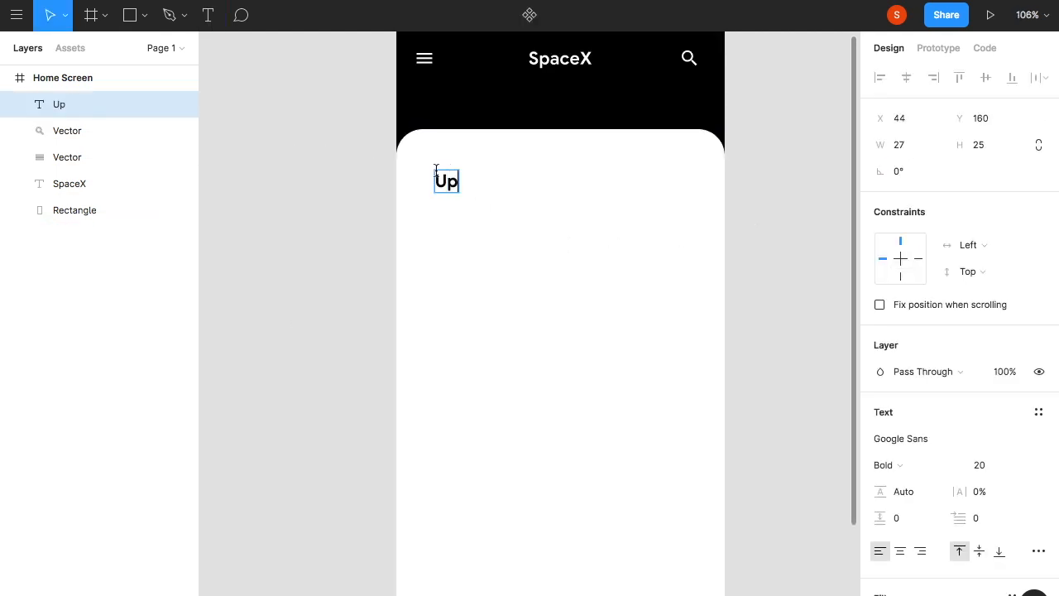
{"action": "type", "text": "Upcoming"}
{"action": "key", "text": "Escape"}
{"action": "left_click", "coordinate": [996, 467]}
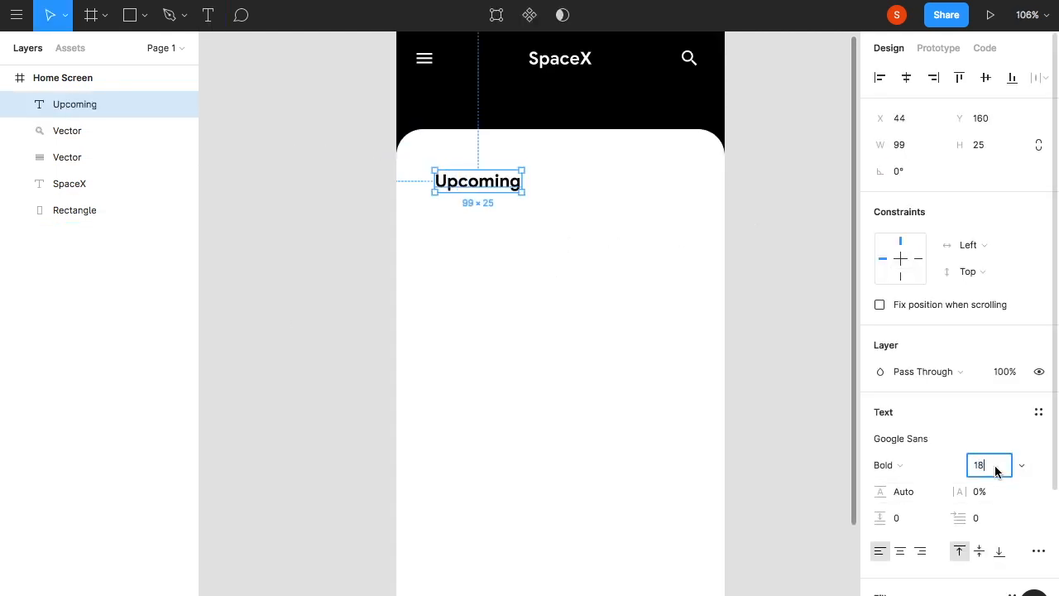
{"action": "type", "text": "18"}
{"action": "key", "text": "Return"}
{"action": "left_click_drag", "start_coordinate": [486, 186], "coordinate": [468, 181]}
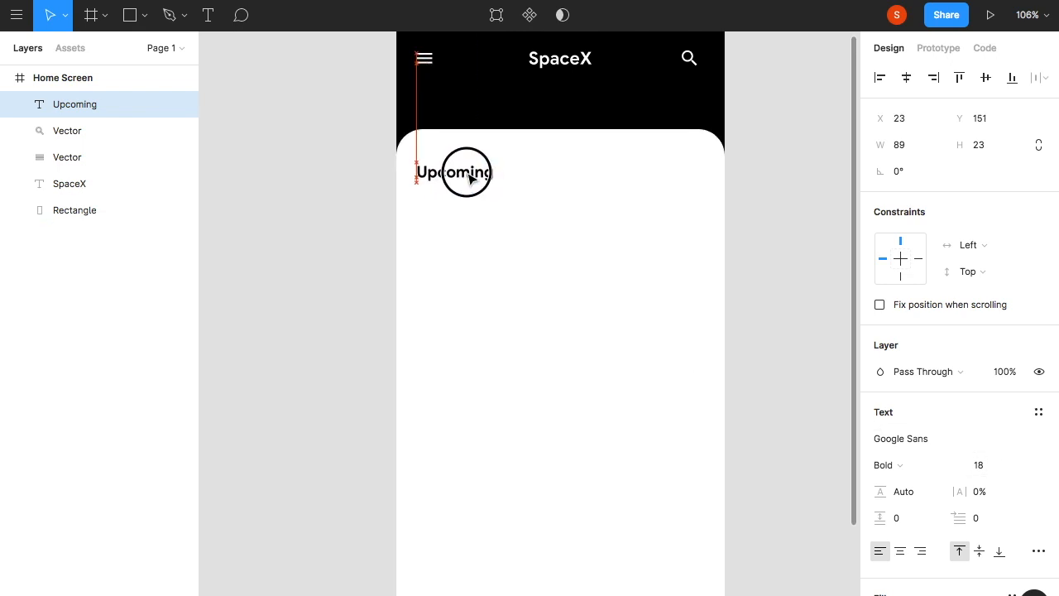
Duplicate the Upcoming label, place the copy beside it at X 143, Y 151, and change its text to "Launches".
{"action": "key", "text": "ctrl+d"}
{"action": "left_click_drag", "start_coordinate": [460, 175], "coordinate": [565, 177]}
{"action": "double_click", "coordinate": [559, 169]}
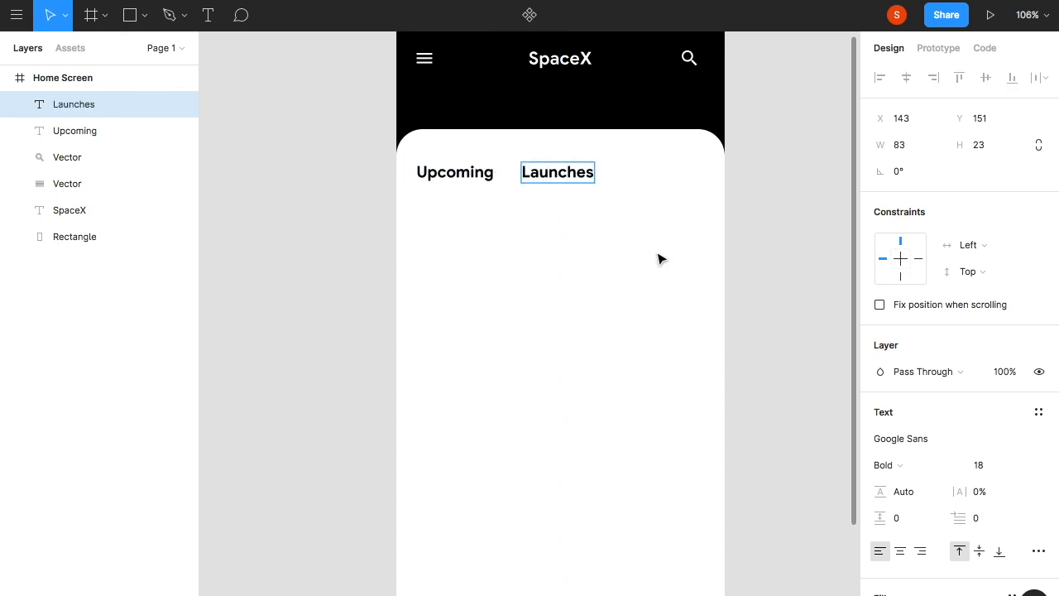
{"action": "key", "text": "Escape"}
Duplicate the Launches label at Y 151, change the copy's text to "Rockets", and even out the spacing between the tab labels.
{"action": "key", "text": "ctrl+d"}
{"action": "left_click_drag", "start_coordinate": [587, 171], "coordinate": [674, 168]}
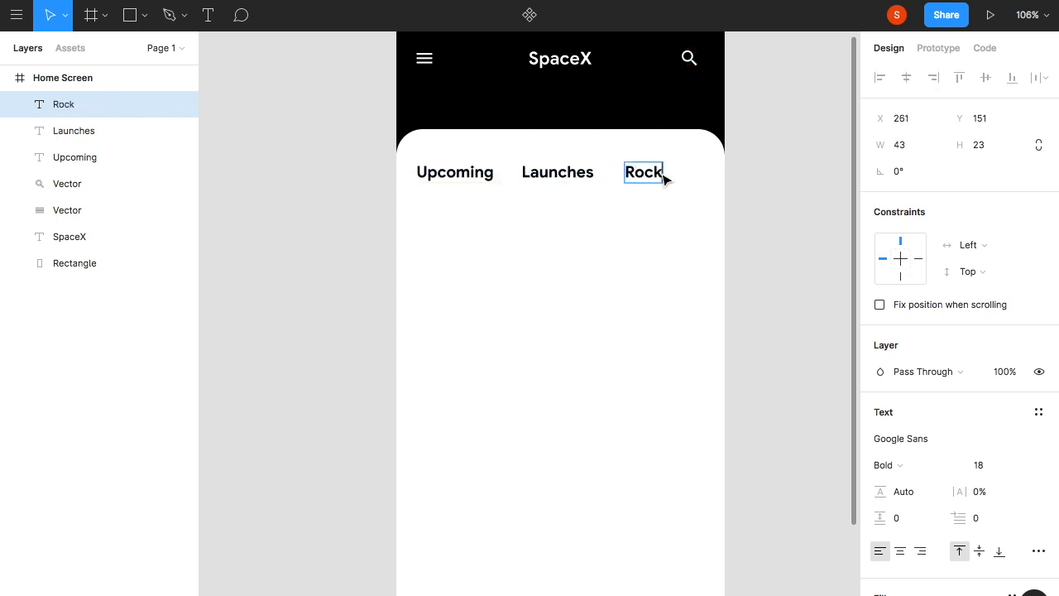
{"action": "left_click_drag", "start_coordinate": [658, 173], "coordinate": [668, 174]}
{"action": "left_click_drag", "start_coordinate": [566, 171], "coordinate": [573, 171]}
{"action": "left_click", "coordinate": [585, 230]}
Set the Launches and Rockets tab labels to Medium font weight.
{"action": "scroll", "coordinate": [587, 229], "scroll_direction": "up", "scroll_amount": 5}
{"action": "scroll", "coordinate": [587, 230], "scroll_direction": "up", "scroll_amount": 1}
{"action": "left_click", "coordinate": [559, 196]}
{"action": "left_click", "coordinate": [702, 196], "text": "shift"}
{"action": "left_click", "coordinate": [920, 490]}
{"action": "left_click", "coordinate": [917, 471]}
{"action": "left_click", "coordinate": [834, 356]}
Lower the black fill opacity of the Launches and Rockets labels to 62%.
{"action": "left_click", "coordinate": [580, 183]}
{"action": "left_click", "coordinate": [71, 104], "text": "shift"}
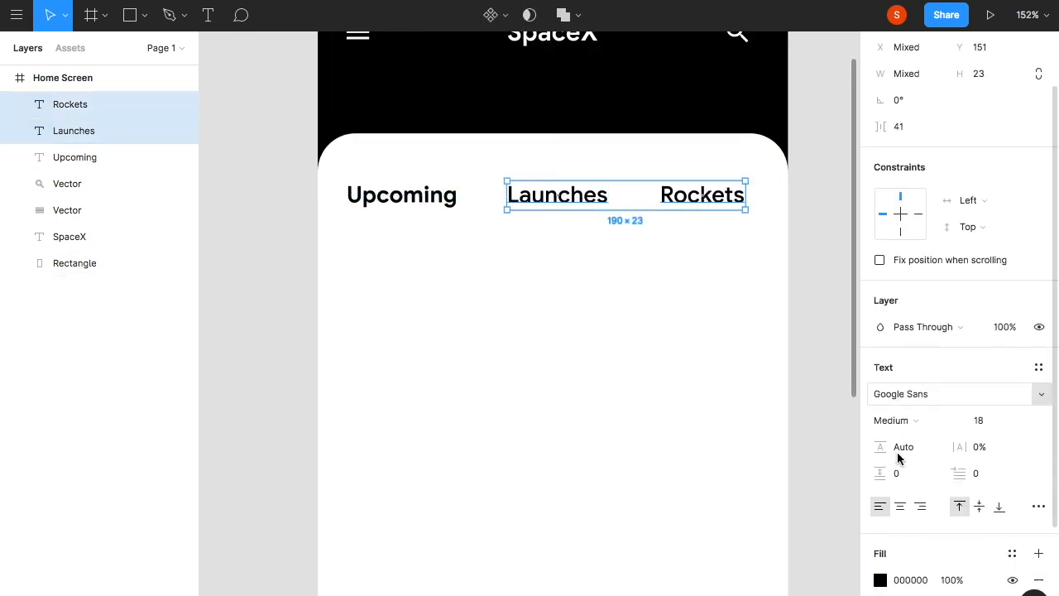
{"action": "scroll", "coordinate": [868, 455], "scroll_direction": "down", "scroll_amount": 1}
{"action": "left_click", "coordinate": [880, 571]}
{"action": "left_click_drag", "start_coordinate": [840, 456], "coordinate": [792, 458]}
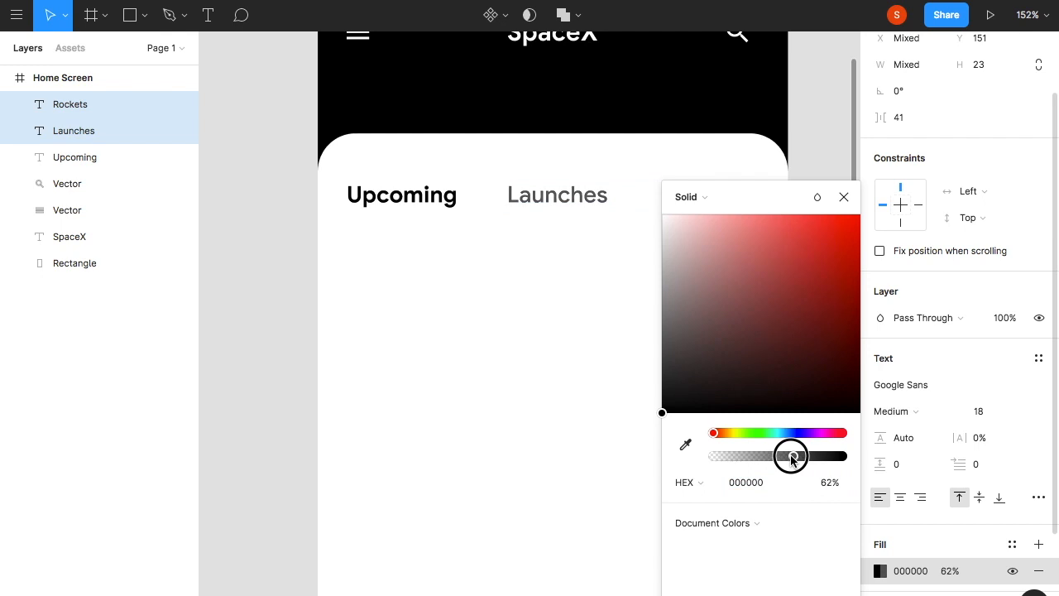
{"action": "left_click", "coordinate": [844, 197]}
Color the Upcoming label crimson red (FF003D) to mark it as the active tab.
{"action": "left_click", "coordinate": [438, 196]}
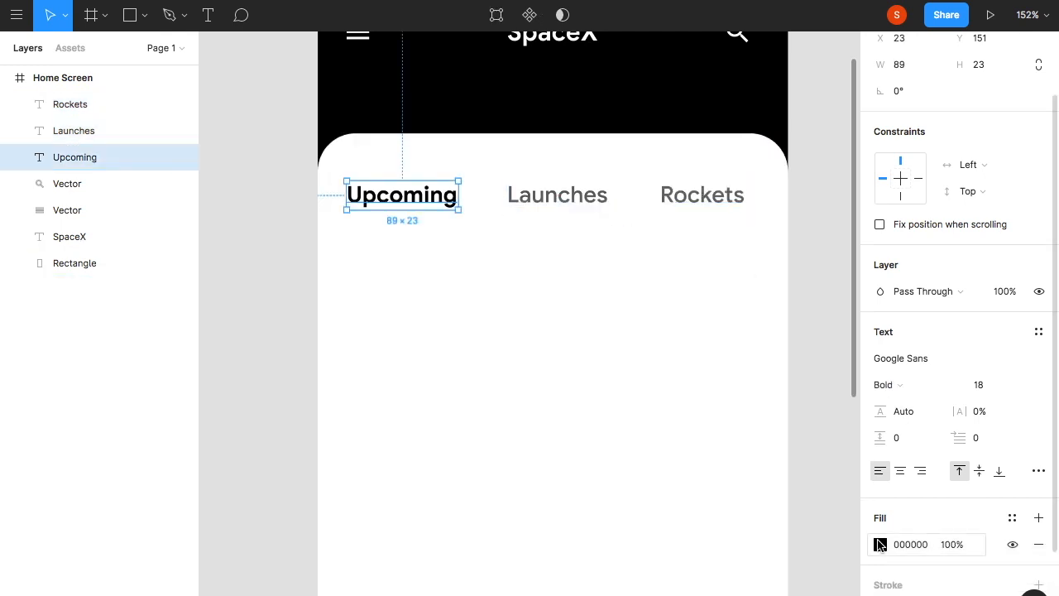
{"action": "left_click", "coordinate": [880, 544]}
{"action": "left_click_drag", "start_coordinate": [702, 404], "coordinate": [865, 234]}
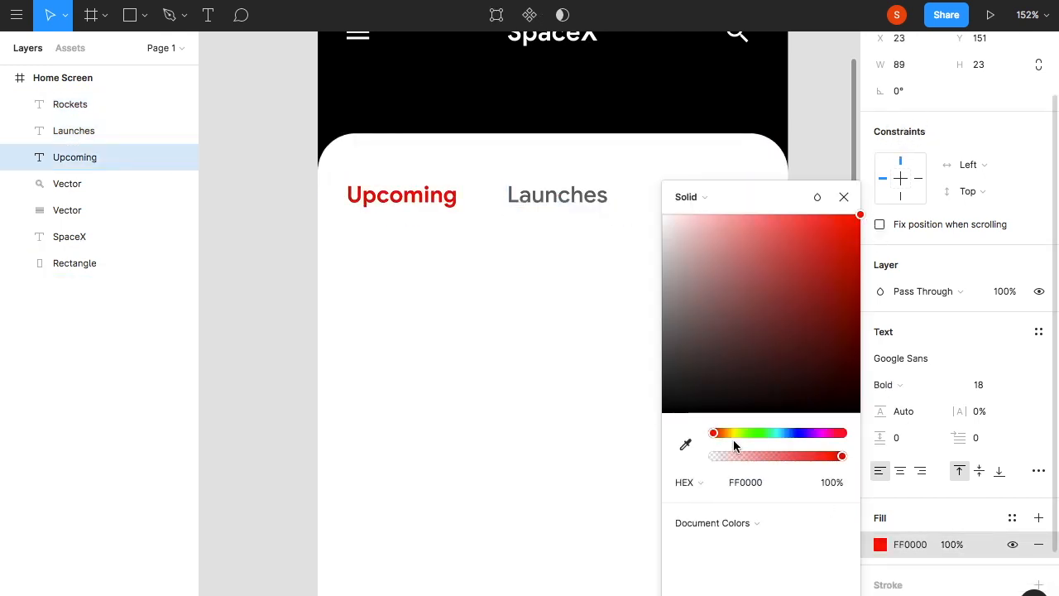
{"action": "left_click_drag", "start_coordinate": [733, 439], "coordinate": [837, 436]}
{"action": "left_click", "coordinate": [844, 197]}
{"action": "left_click", "coordinate": [657, 350]}
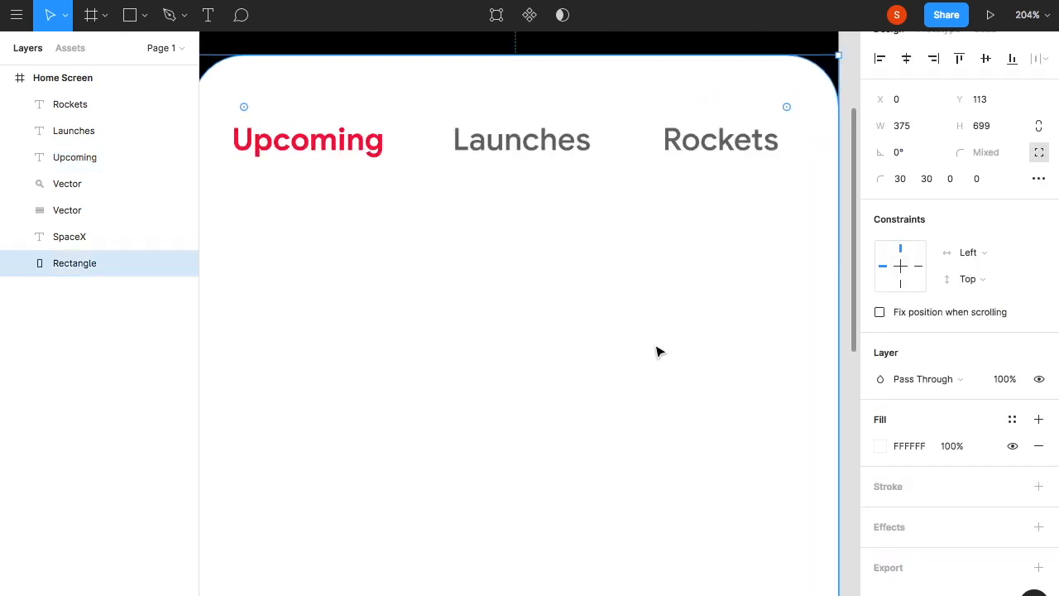
Draw a 320 × 128 card rectangle below the tab labels at X 23, Y 212, aligned with the Upcoming label.
{"action": "scroll", "coordinate": [597, 359], "scroll_direction": "down", "scroll_amount": 3}
{"action": "scroll", "coordinate": [523, 439], "scroll_direction": "down", "scroll_amount": 5}
{"action": "key", "text": "r"}
{"action": "left_click_drag", "start_coordinate": [414, 279], "coordinate": [519, 375]}
{"action": "left_click_drag", "start_coordinate": [608, 379], "coordinate": [668, 378]}
{"action": "left_click", "coordinate": [568, 338]}
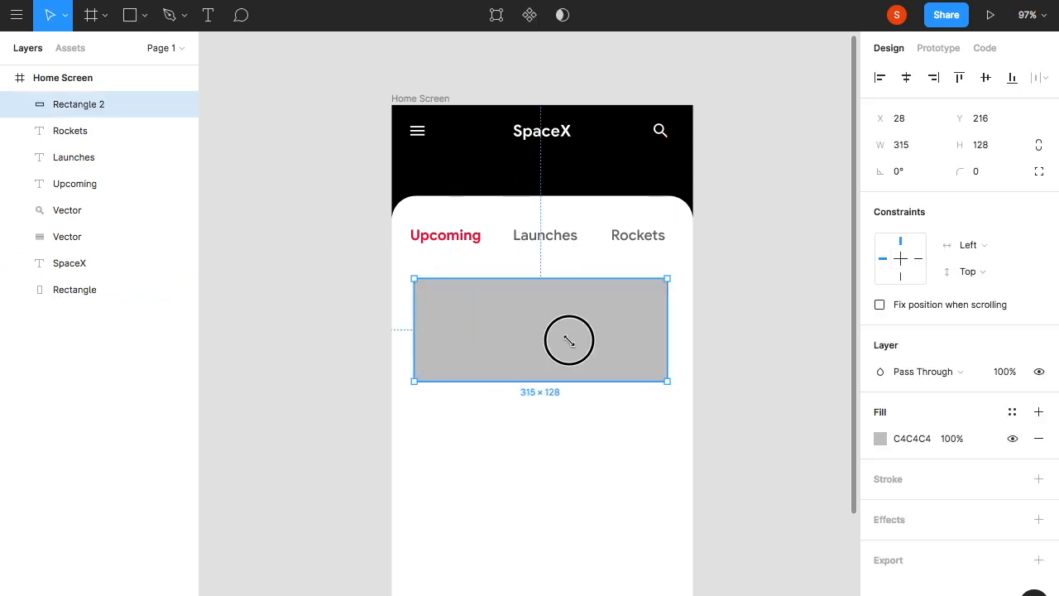
{"action": "left_click_drag", "start_coordinate": [410, 310], "coordinate": [406, 310]}
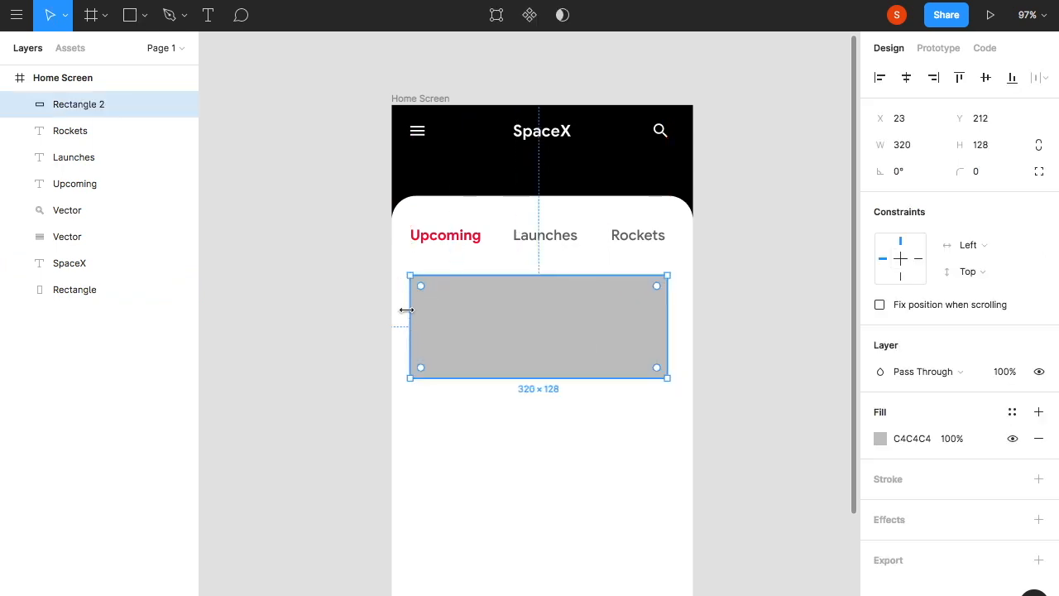
Round the card rectangle's corners to 6 and fill it with white (FFFFFF).
{"action": "type", "text": "6"}
{"action": "key", "text": "Return"}
{"action": "scroll", "coordinate": [740, 260], "scroll_direction": "up", "scroll_amount": 3}
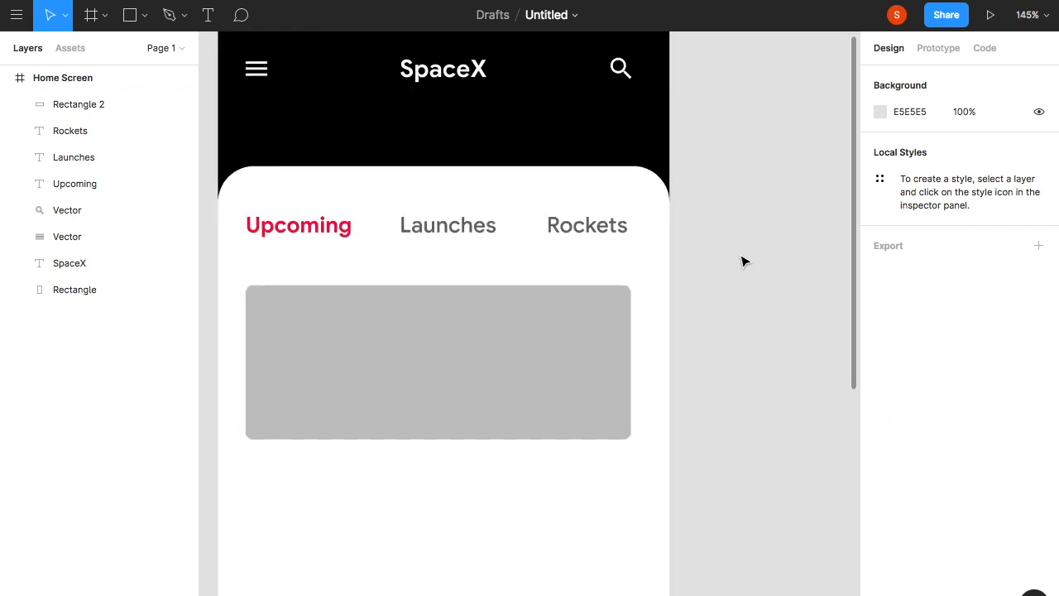
{"action": "left_click", "coordinate": [879, 439]}
{"action": "type", "text": "FFFFFF"}
{"action": "key", "text": "Return"}
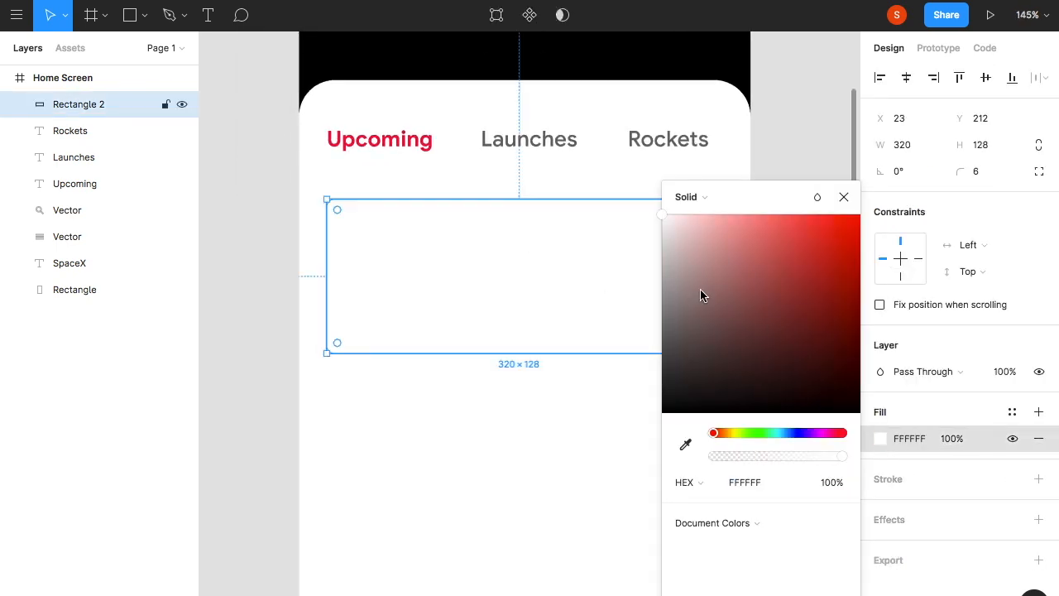
Add a drop shadow to the card and set its black color to 8% opacity.
{"action": "left_click", "coordinate": [1038, 519]}
{"action": "left_click", "coordinate": [880, 546]}
{"action": "left_click", "coordinate": [681, 594]}
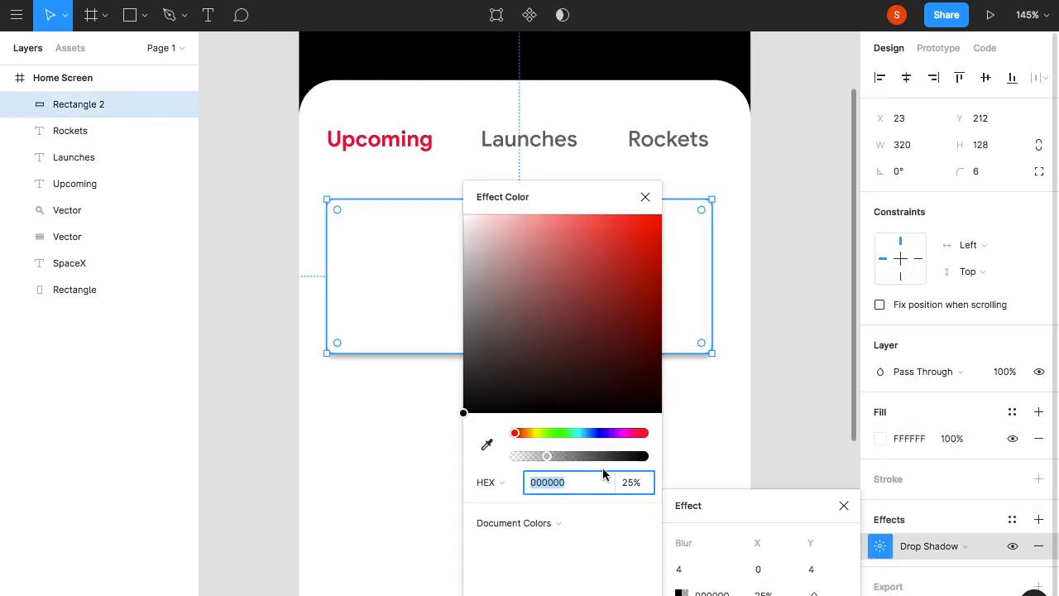
{"action": "left_click_drag", "start_coordinate": [549, 460], "coordinate": [523, 460]}
{"action": "left_click", "coordinate": [646, 197]}
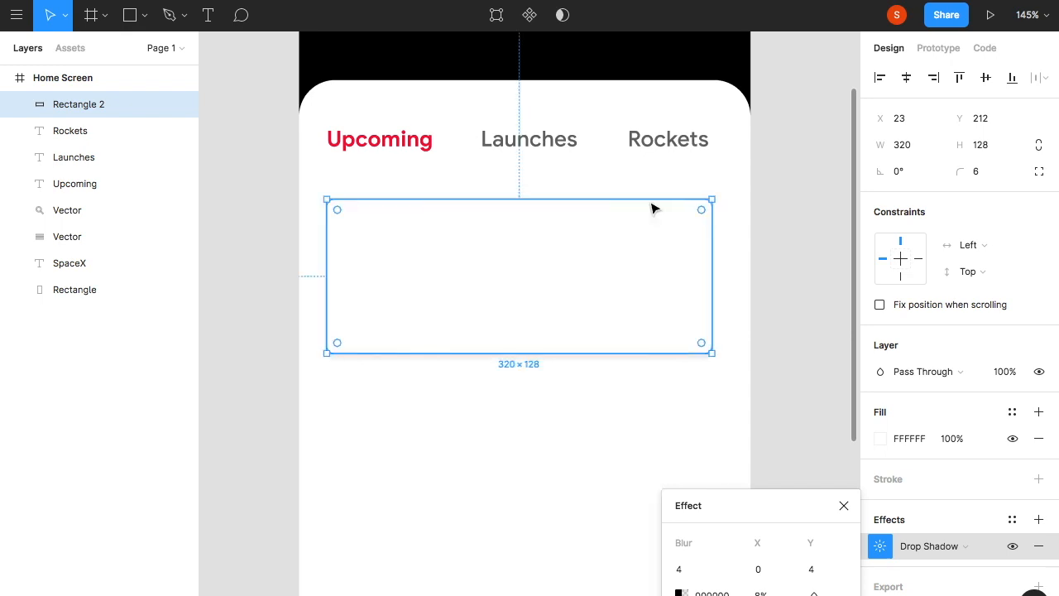
{"action": "left_click", "coordinate": [843, 504]}
{"action": "left_click", "coordinate": [799, 454]}
Add a "LAUNCH" text inside the card at X 186, Y 231 and set it to Medium weight.
{"action": "scroll", "coordinate": [643, 400], "scroll_direction": "up", "scroll_amount": 2}
{"action": "scroll", "coordinate": [643, 400], "scroll_direction": "left", "scroll_amount": 1}
{"action": "scroll", "coordinate": [643, 399], "scroll_direction": "up", "scroll_amount": 2}
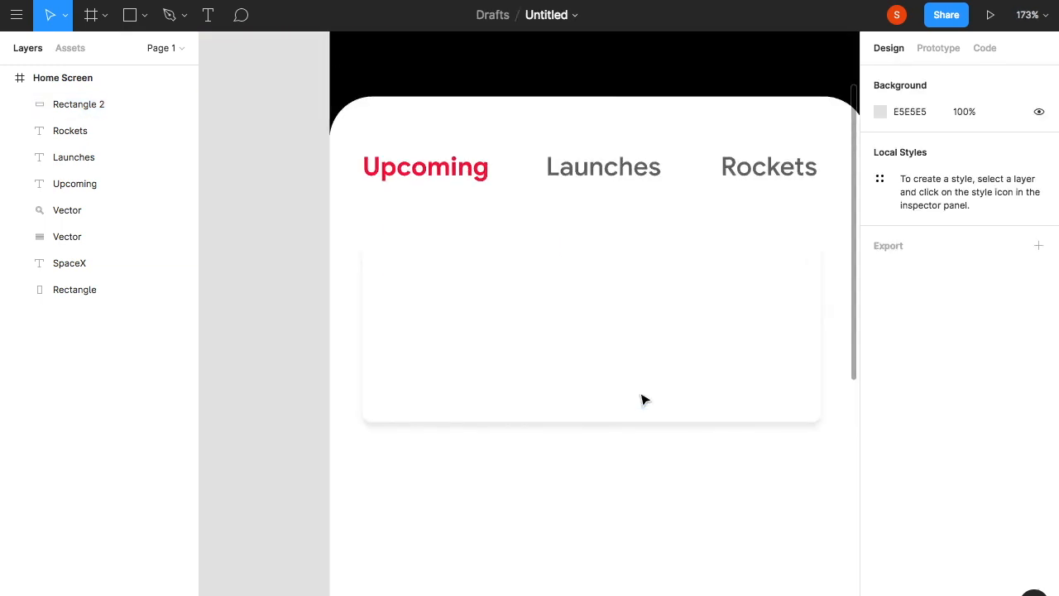
{"action": "scroll", "coordinate": [628, 368], "scroll_direction": "right", "scroll_amount": 1}
{"action": "key", "text": "t"}
{"action": "left_click", "coordinate": [557, 262]}
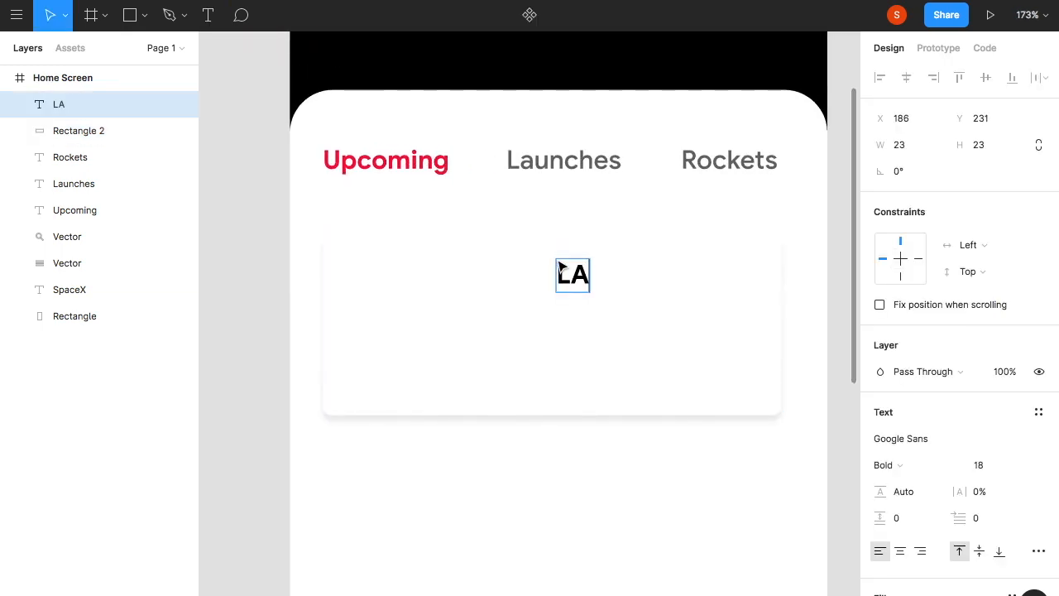
{"action": "key", "text": "Escape"}
{"action": "left_click", "coordinate": [923, 463]}
{"action": "left_click", "coordinate": [929, 444]}
Color the LAUNCH text with the red (FF003D) sampled from the Upcoming label.
{"action": "scroll", "coordinate": [894, 563], "scroll_direction": "down", "scroll_amount": 1}
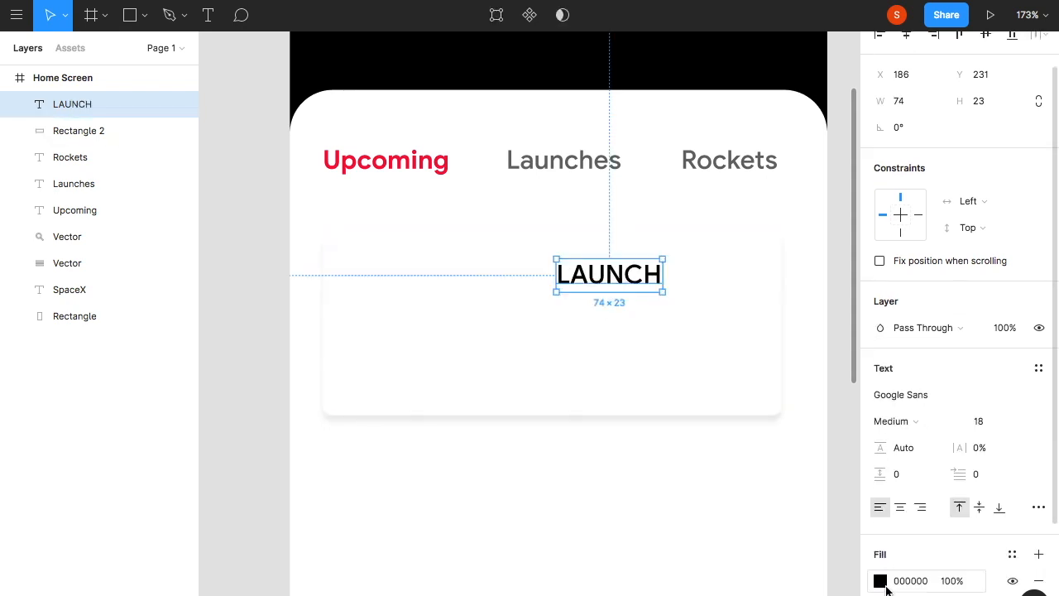
{"action": "left_click", "coordinate": [886, 586]}
{"action": "left_click", "coordinate": [685, 444]}
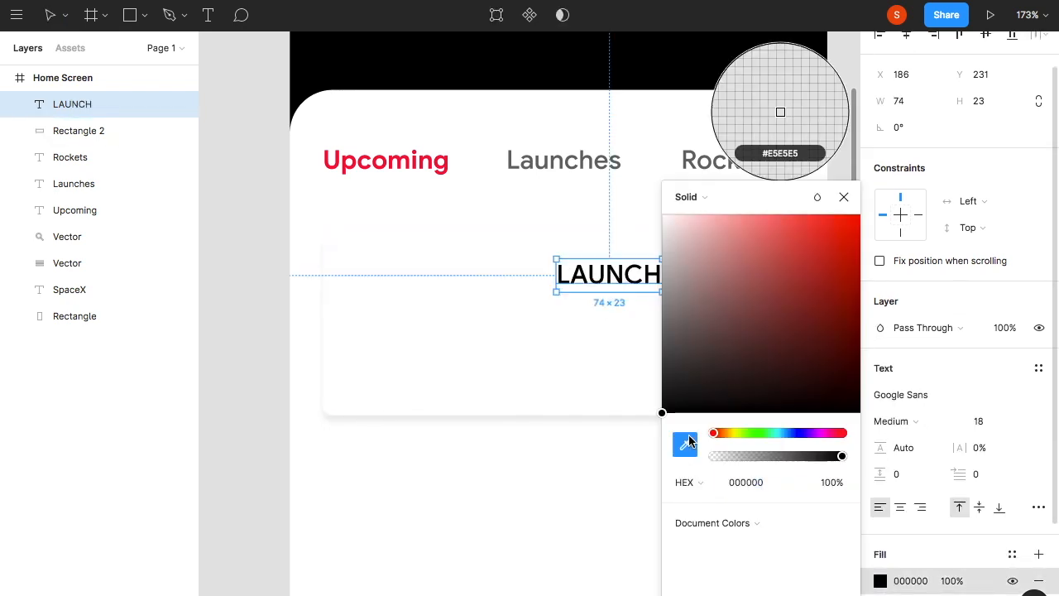
{"action": "scroll", "coordinate": [411, 159], "scroll_direction": "up", "scroll_amount": 5}
{"action": "left_click", "coordinate": [403, 156]}
{"action": "left_click", "coordinate": [465, 263]}
{"action": "scroll", "coordinate": [469, 264], "scroll_direction": "down", "scroll_amount": 7}
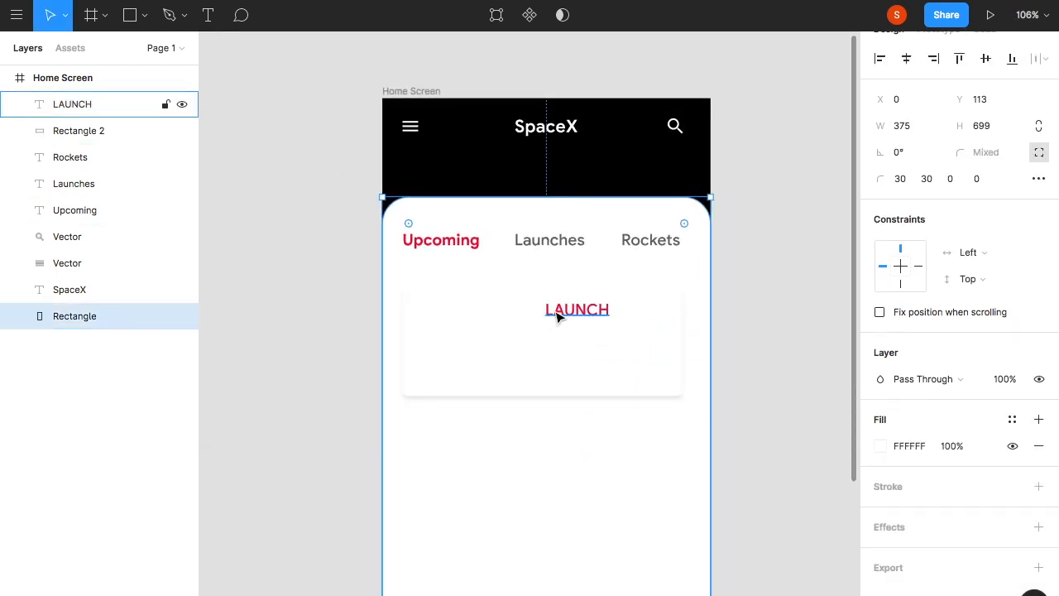
Set the LAUNCH text's font size to 10.
{"action": "left_click", "coordinate": [558, 313]}
{"action": "left_click", "coordinate": [987, 421]}
{"action": "type", "text": "10"}
{"action": "key", "text": "Return"}
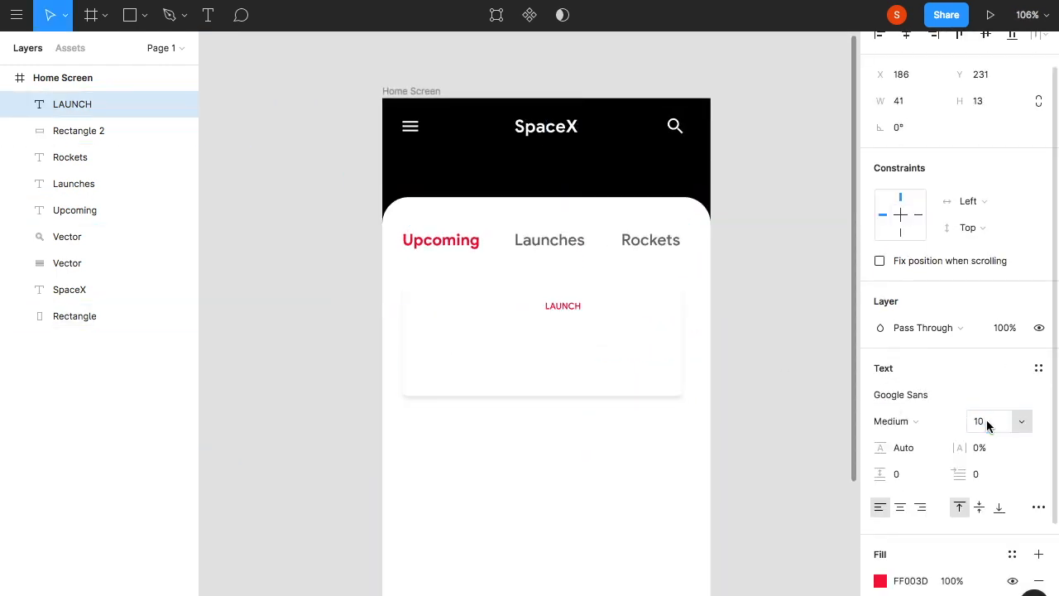
{"action": "left_click", "coordinate": [697, 347]}
Add a "Starlink 2" text inside the card below the LAUNCH text.
{"action": "scroll", "coordinate": [697, 347], "scroll_direction": "up", "scroll_amount": 4}
{"action": "scroll", "coordinate": [705, 349], "scroll_direction": "right", "scroll_amount": 1}
{"action": "scroll", "coordinate": [675, 269], "scroll_direction": "right", "scroll_amount": 1}
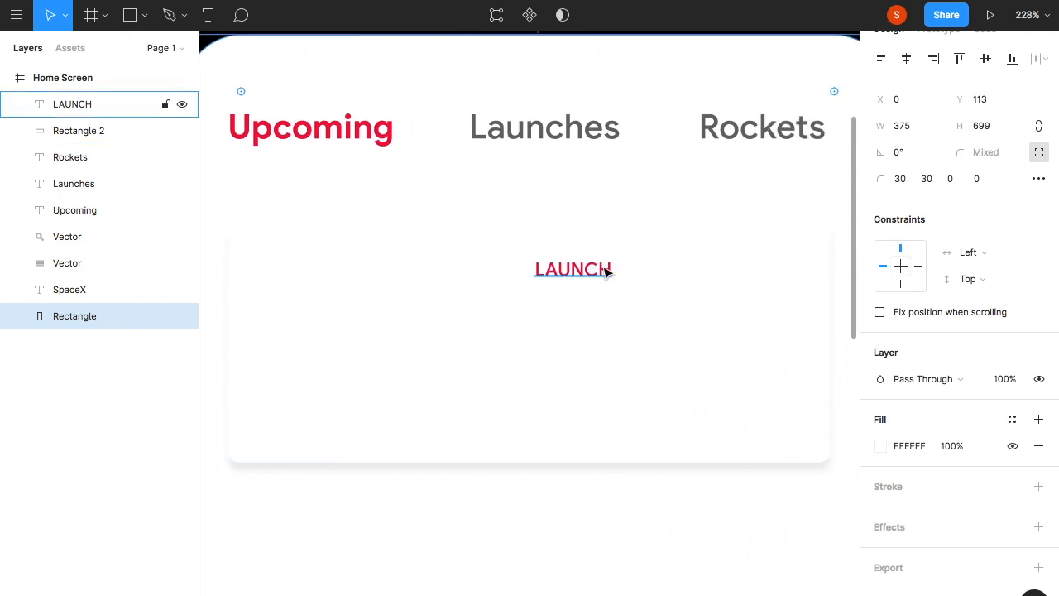
{"action": "left_click", "coordinate": [616, 325]}
{"action": "key", "text": "t"}
{"action": "left_click", "coordinate": [539, 315]}
{"action": "type", "text": "ST"}
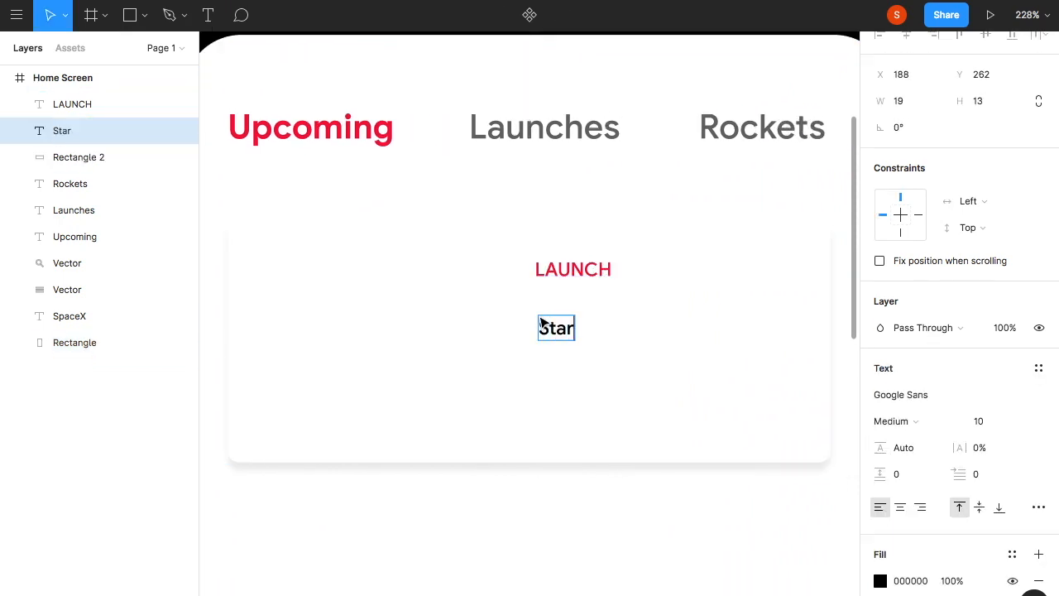
{"action": "type", "text": "arlink 2"}
{"action": "key", "text": "Escape"}
Make the Starlink 2 text Bold at size 18 and align it under LAUNCH at X 186, Y 253.
{"action": "left_click", "coordinate": [1001, 426]}
{"action": "type", "text": "16"}
{"action": "key", "text": "Return"}
{"action": "scroll", "coordinate": [852, 463], "scroll_direction": "down", "scroll_amount": 3}
{"action": "left_click", "coordinate": [891, 421]}
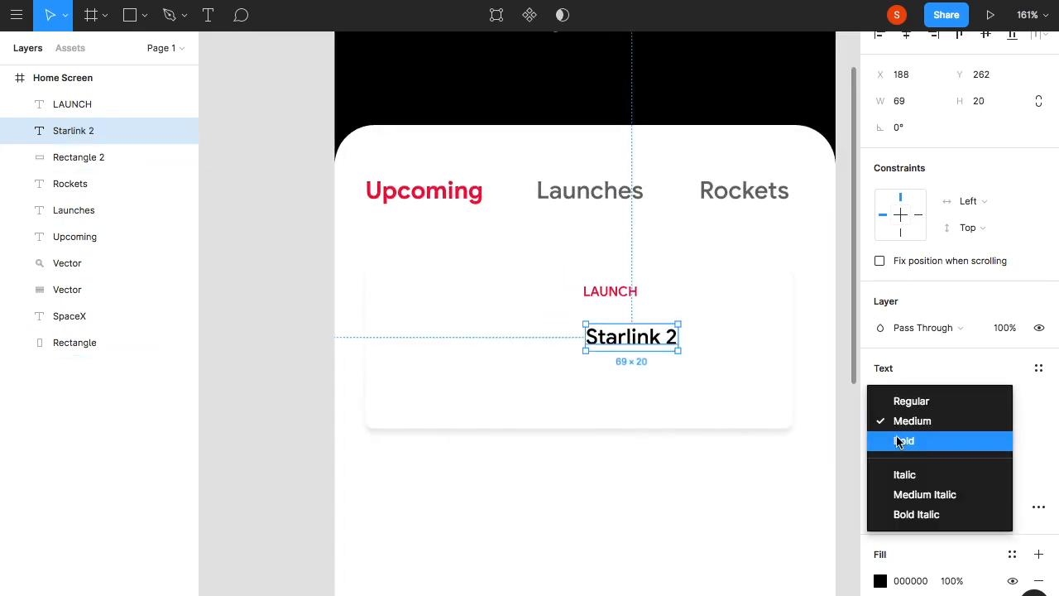
{"action": "left_click", "coordinate": [902, 438]}
{"action": "left_click", "coordinate": [986, 424]}
{"action": "type", "text": "18"}
{"action": "key", "text": "Return"}
{"action": "scroll", "coordinate": [733, 425], "scroll_direction": "left", "scroll_amount": 2}
{"action": "left_click_drag", "start_coordinate": [692, 356], "coordinate": [690, 345]}
Add a "CCAES SLC 40" text inside the card below Starlink 2.
{"action": "scroll", "coordinate": [690, 413], "scroll_direction": "up", "scroll_amount": 5}
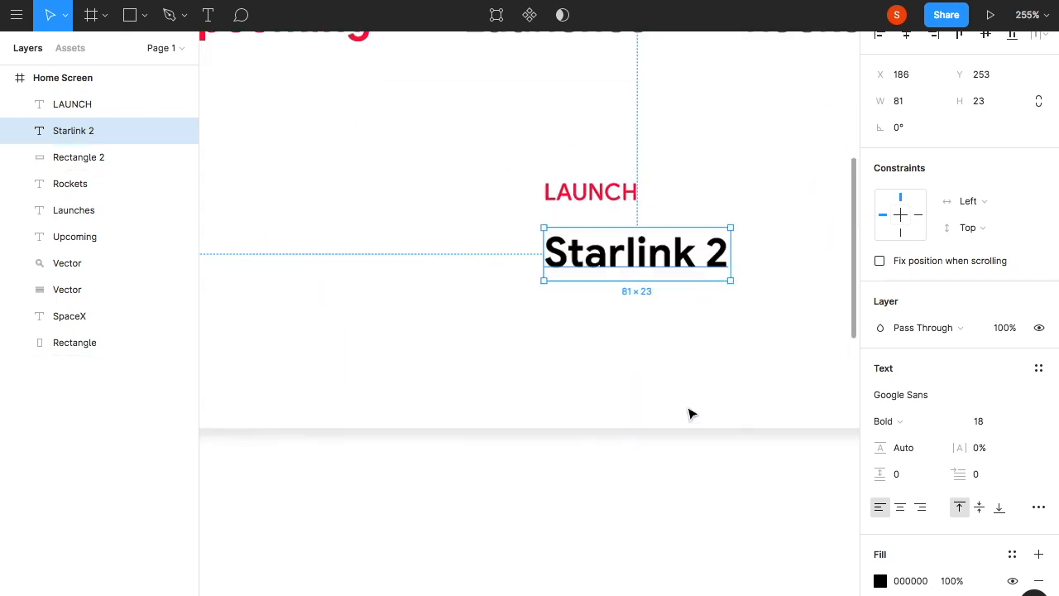
{"action": "key", "text": "t"}
{"action": "left_click", "coordinate": [483, 346]}
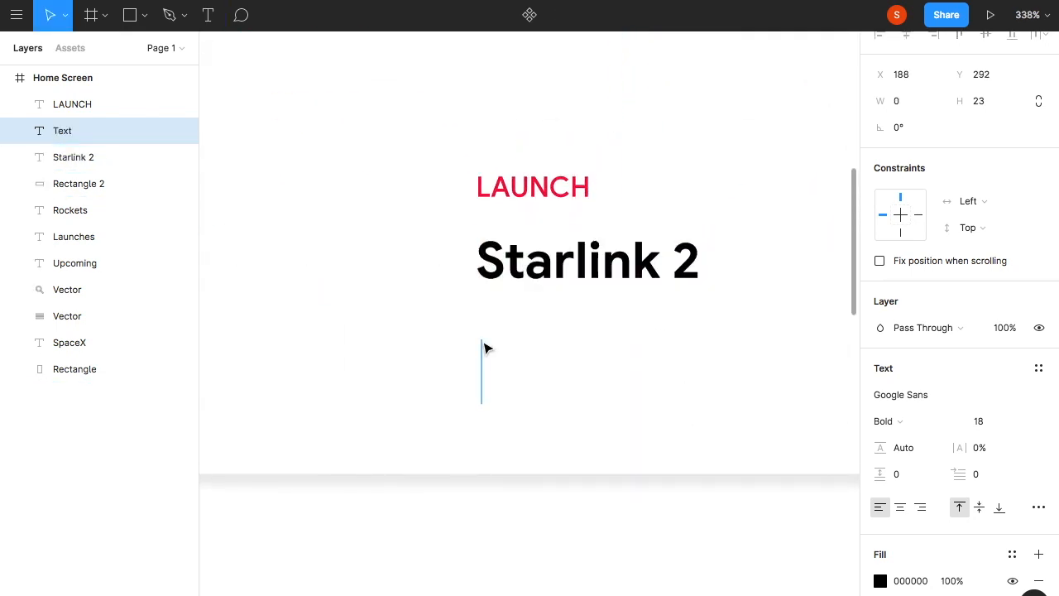
{"action": "type", "text": "CCAES SLC "}
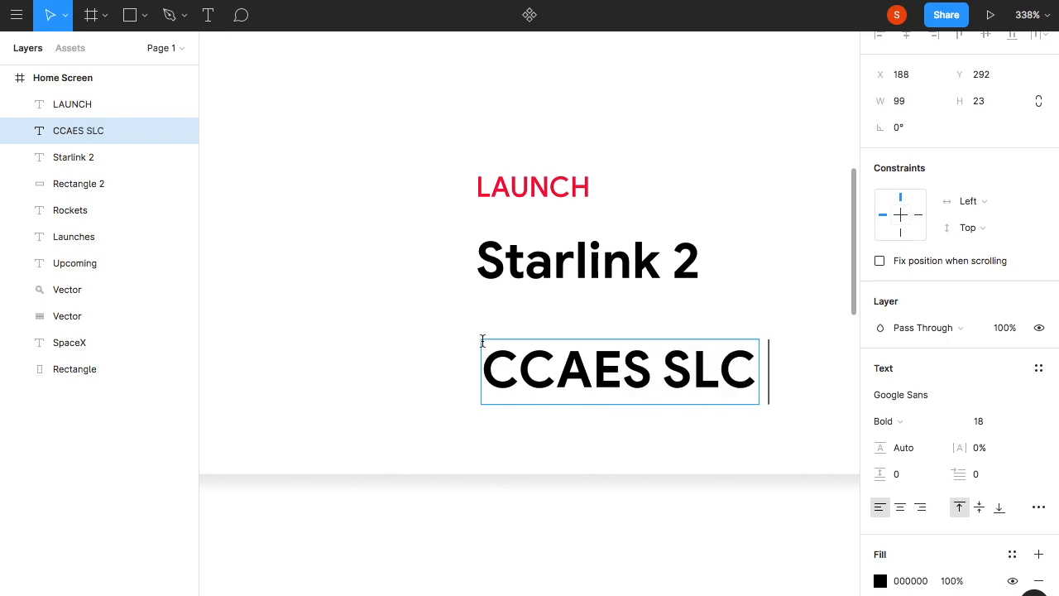
{"action": "type", "text": "40"}
{"action": "key", "text": "Escape"}
Set the CCAES SLC 40 text to Medium weight and move it closer beneath Starlink 2.
{"action": "scroll", "coordinate": [912, 558], "scroll_direction": "down", "scroll_amount": 3}
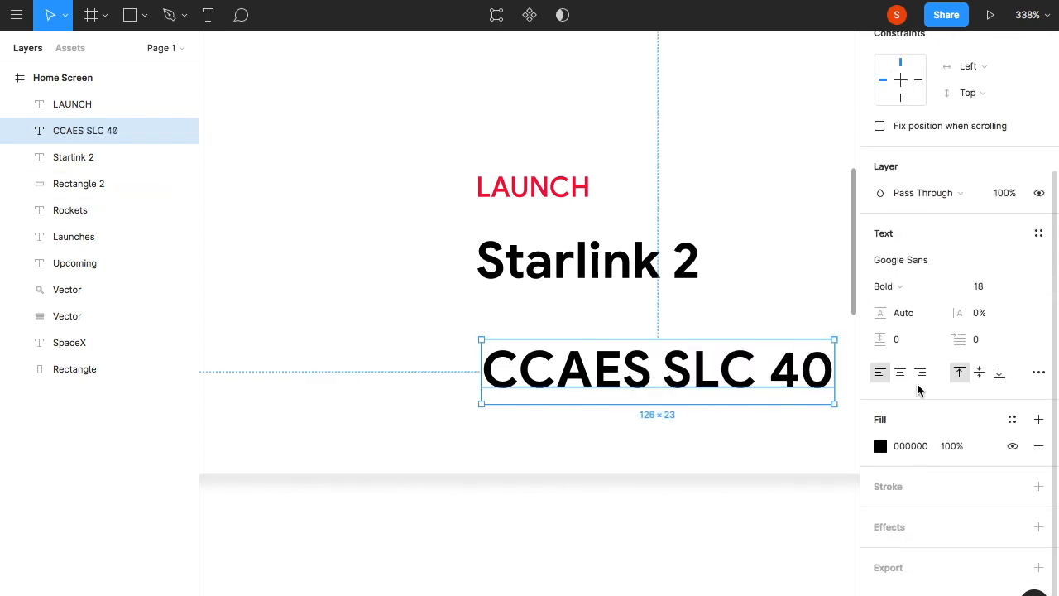
{"action": "left_click", "coordinate": [911, 290]}
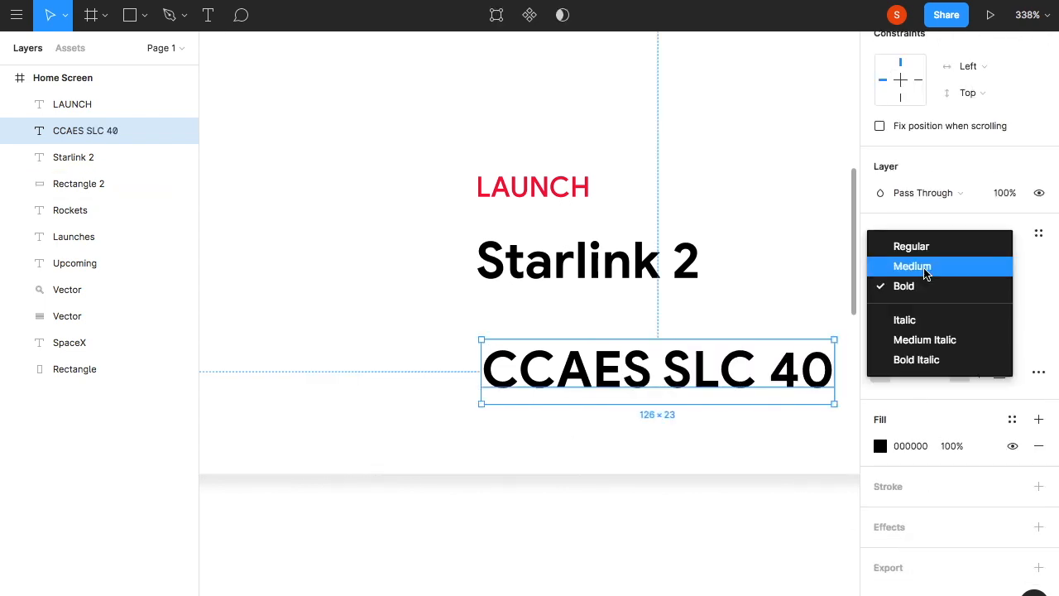
{"action": "left_click", "coordinate": [925, 274]}
{"action": "left_click_drag", "start_coordinate": [714, 371], "coordinate": [705, 347]}
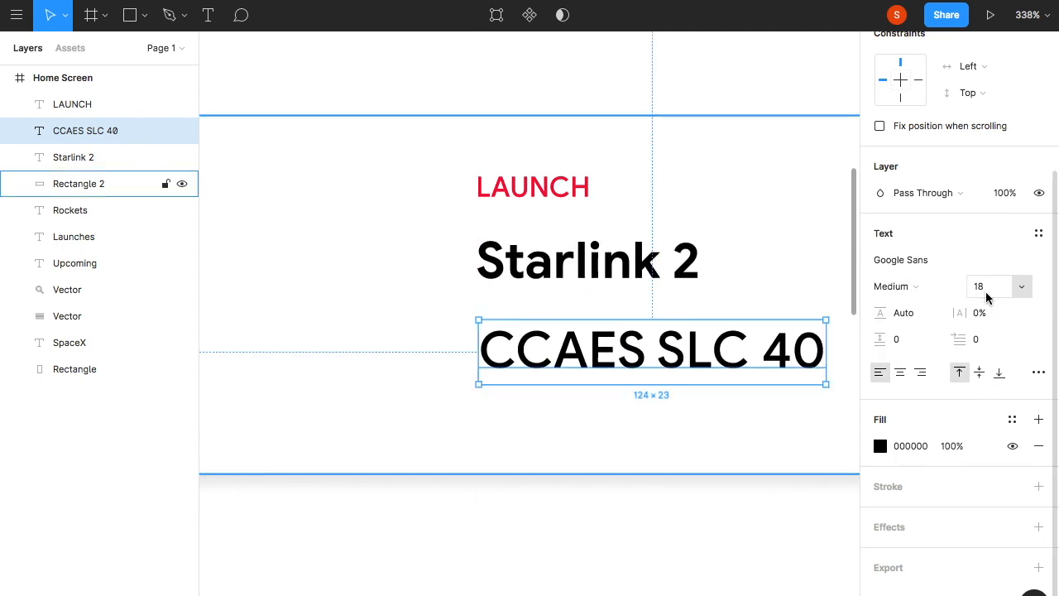
Reduce the CCAES SLC 40 text's font size to 12.
{"action": "type", "text": "16"}
{"action": "key", "text": "Return"}
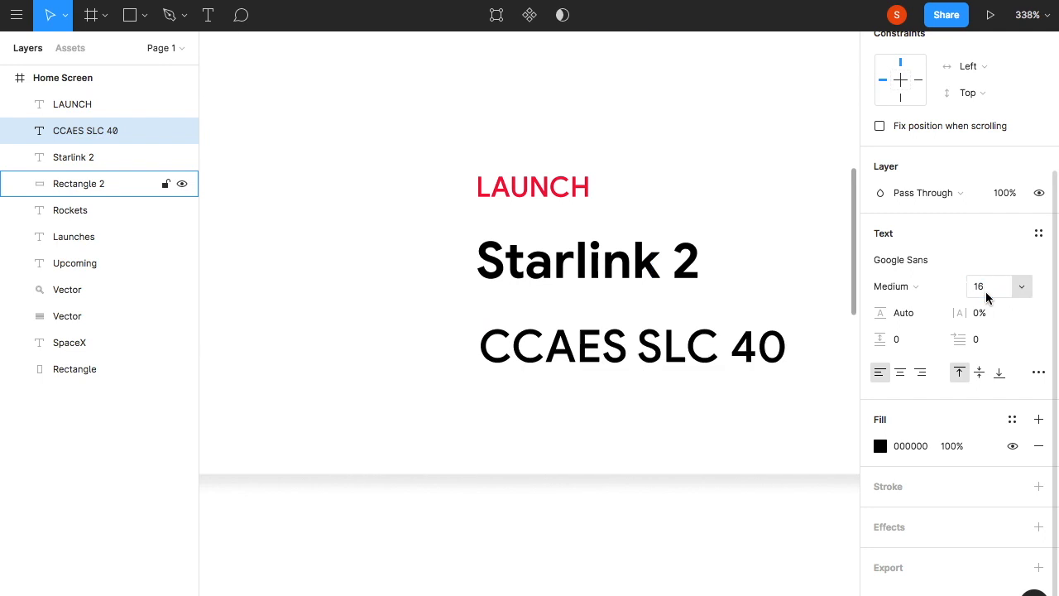
{"action": "type", "text": "14"}
{"action": "key", "text": "Return"}
{"action": "left_click", "coordinate": [994, 295]}
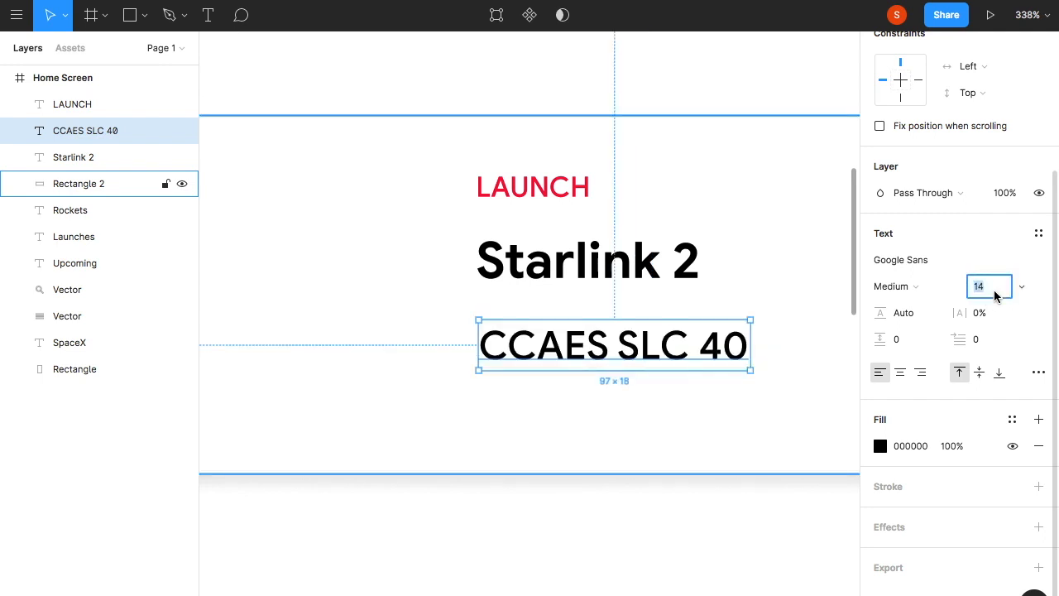
{"action": "type", "text": "12"}
{"action": "key", "text": "Return"}
{"action": "left_click", "coordinate": [738, 333]}
Lower the CCAES SLC 40 text's black fill opacity to 56%.
{"action": "scroll", "coordinate": [773, 322], "scroll_direction": "down", "scroll_amount": 6}
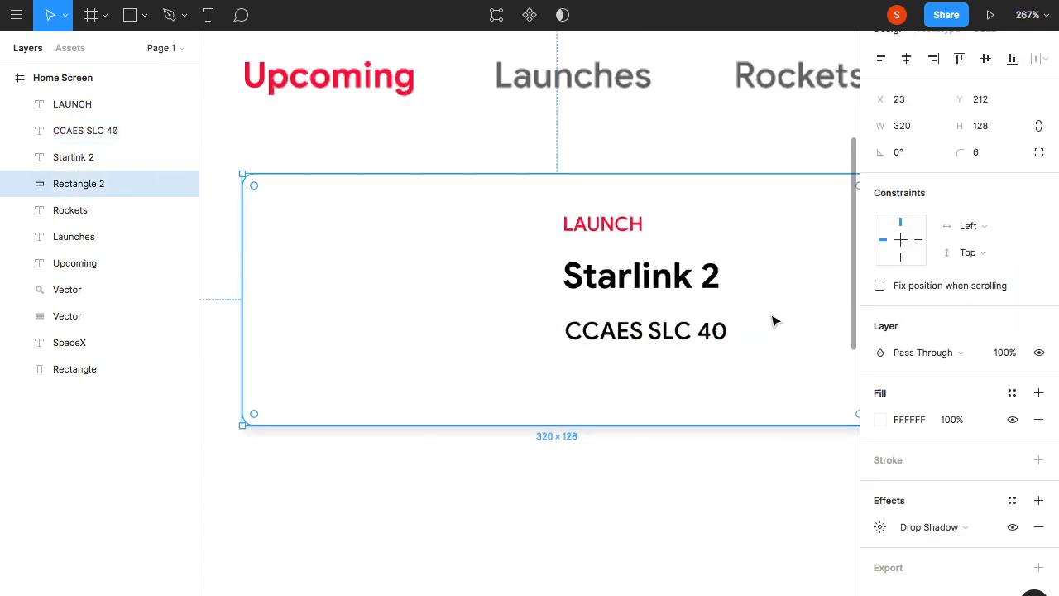
{"action": "left_click", "coordinate": [656, 290]}
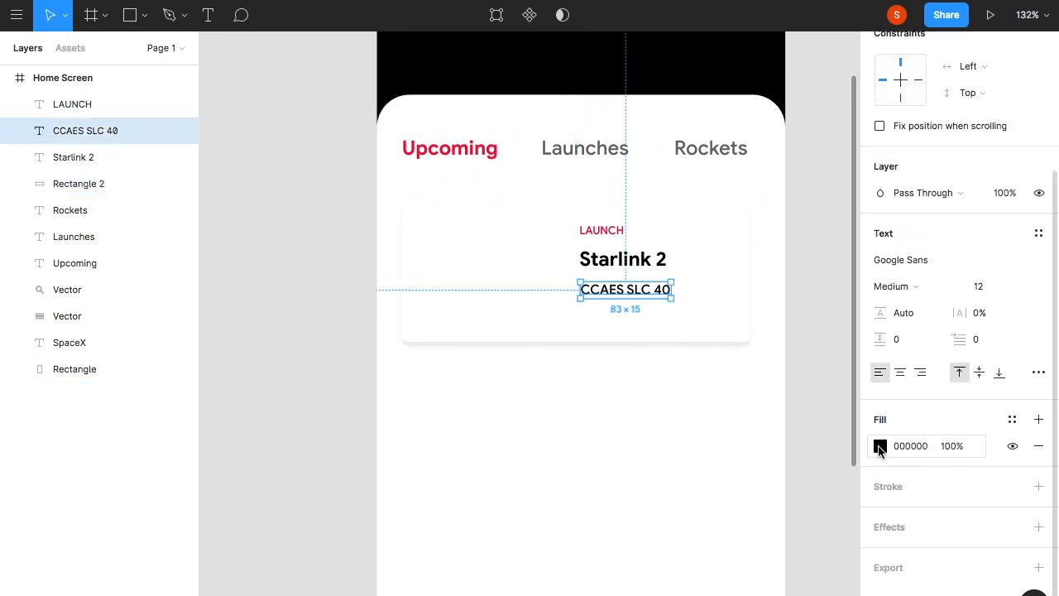
{"action": "left_click", "coordinate": [879, 445]}
{"action": "left_click_drag", "start_coordinate": [838, 456], "coordinate": [783, 460]}
{"action": "left_click", "coordinate": [844, 197]}
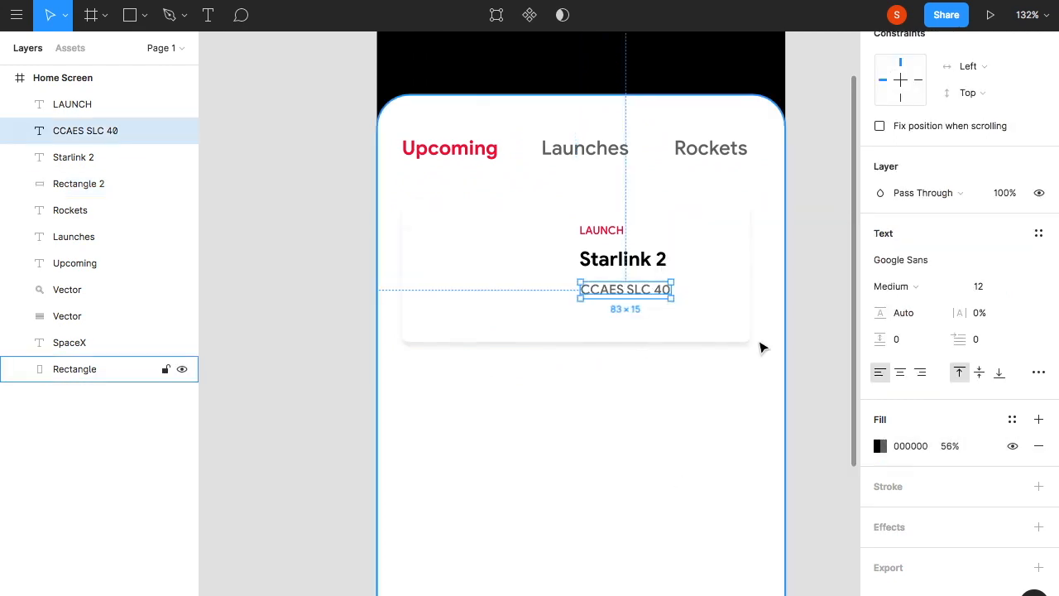
Add a "16" text at size 12 in the card area below CCAES SLC 40.
{"action": "scroll", "coordinate": [762, 348], "scroll_direction": "up", "scroll_amount": 6}
{"action": "left_click", "coordinate": [738, 443]}
{"action": "key", "text": "t"}
{"action": "left_click", "coordinate": [412, 355]}
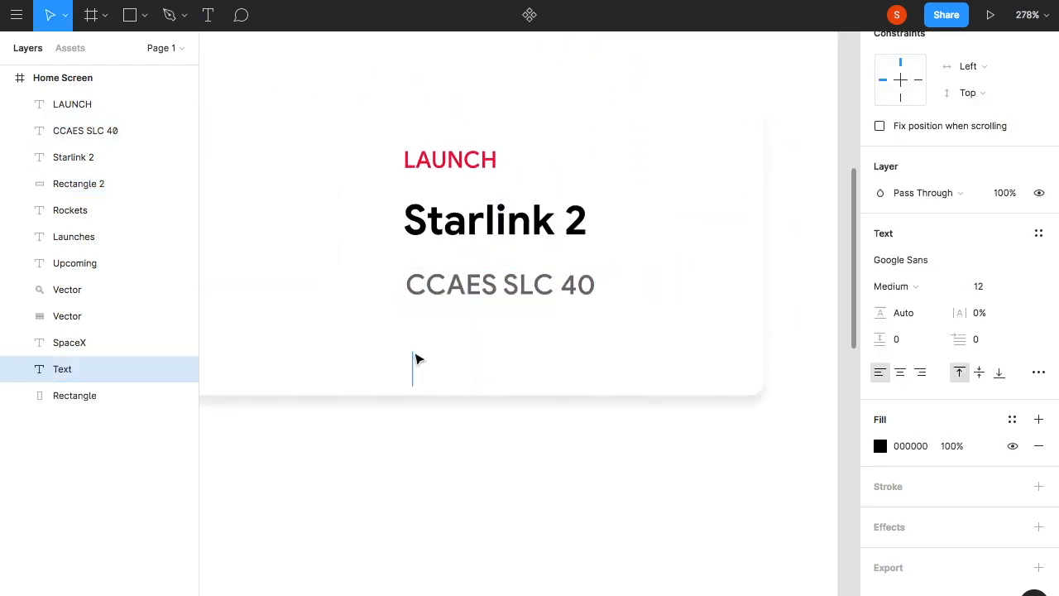
{"action": "left_click", "coordinate": [471, 473]}
{"action": "double_click", "coordinate": [431, 371]}
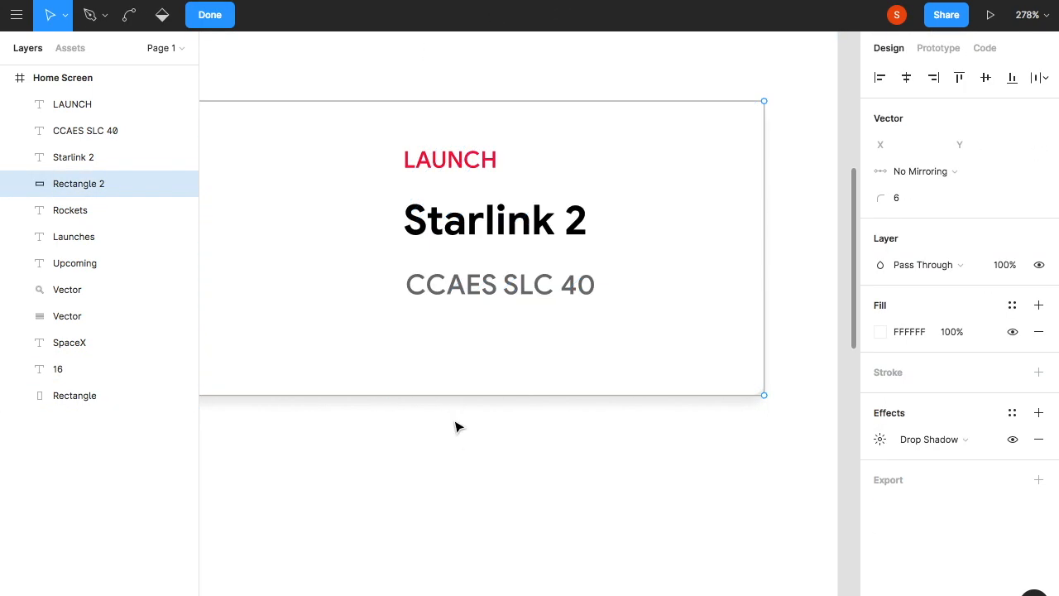
{"action": "key", "text": "Escape"}
{"action": "left_click", "coordinate": [484, 446]}
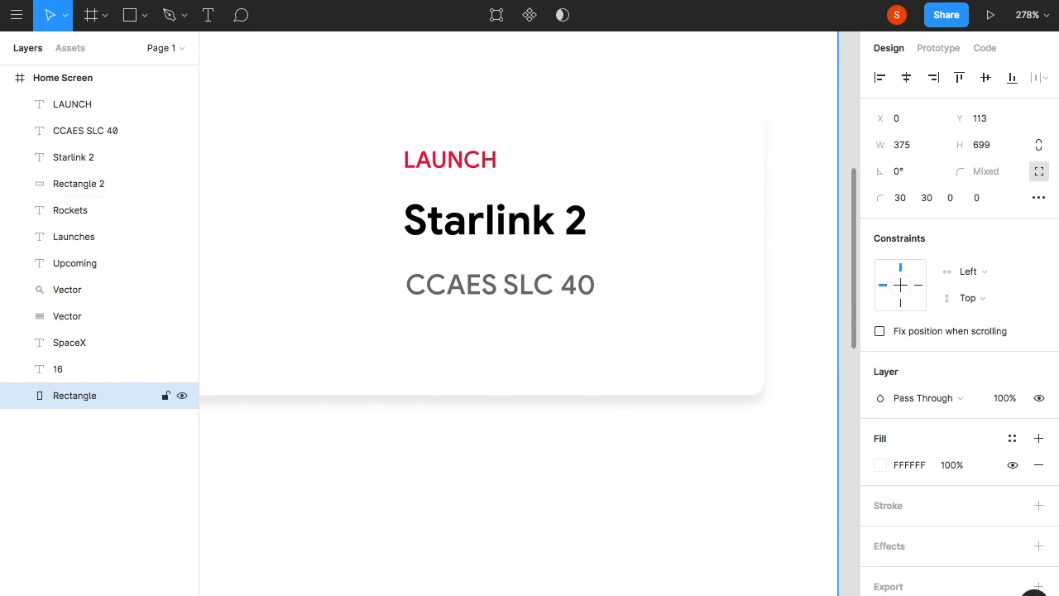
{"action": "key", "text": "t"}
{"action": "left_click", "coordinate": [420, 340]}
{"action": "type", "text": "16-10-2016"}
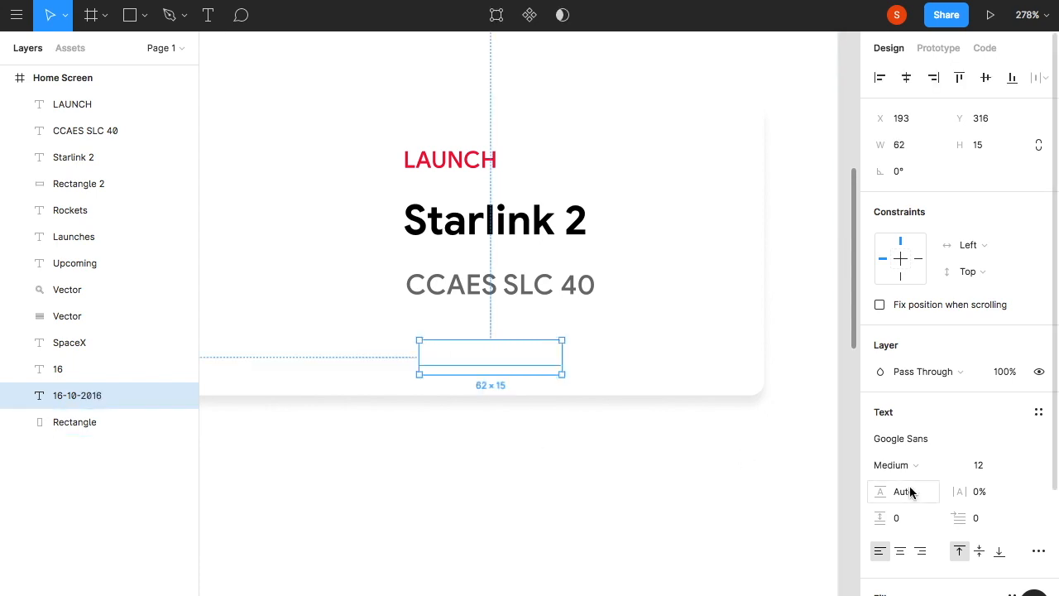
{"action": "scroll", "coordinate": [847, 489], "scroll_direction": "down", "scroll_amount": 2}
{"action": "left_click", "coordinate": [880, 563]}
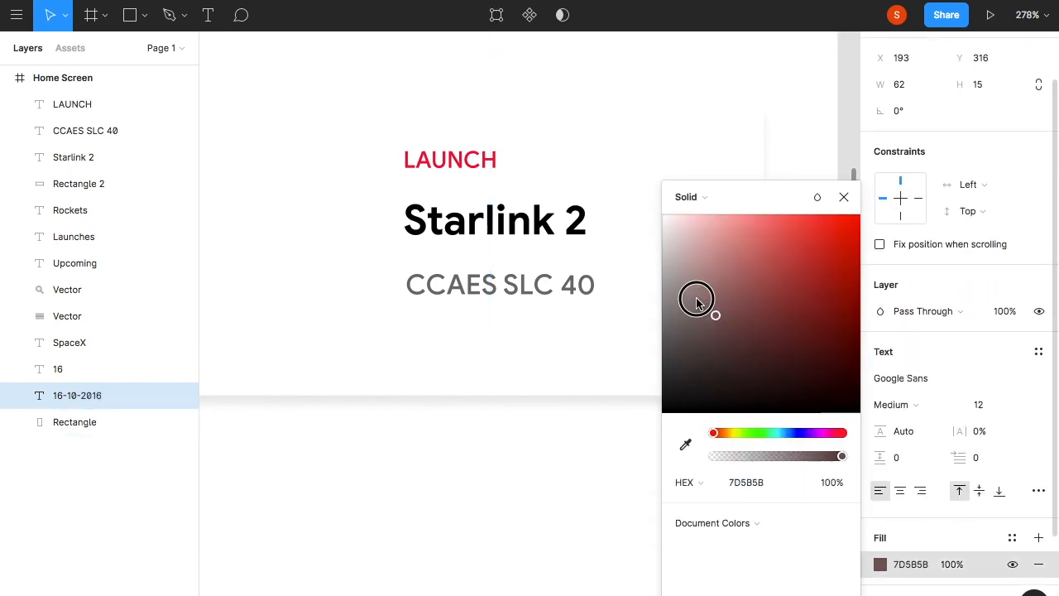
{"action": "left_click_drag", "start_coordinate": [688, 320], "coordinate": [668, 414]}
{"action": "left_click", "coordinate": [565, 477]}
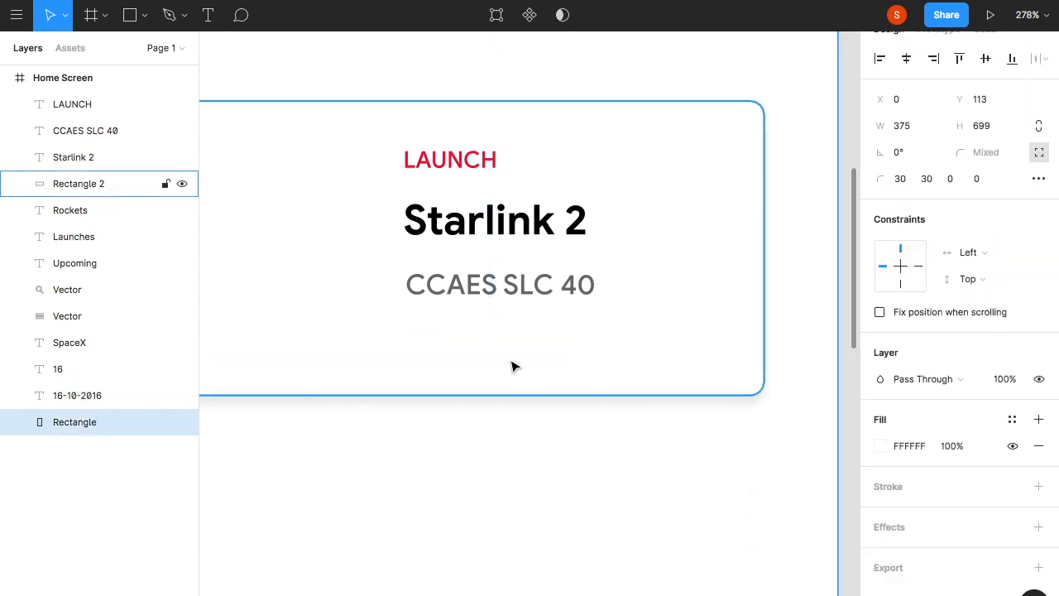
{"action": "scroll", "coordinate": [513, 366], "scroll_direction": "down", "scroll_amount": 5}
{"action": "left_click", "coordinate": [147, 401]}
{"action": "key", "text": "Delete"}
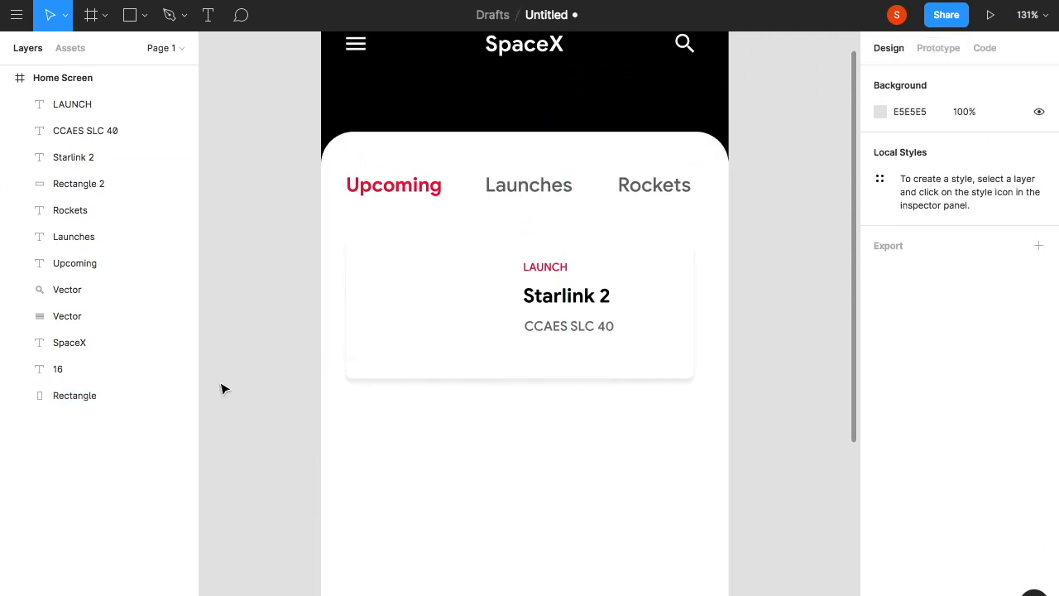
Add a "16-10-2016" text at size 12 and place it on the launch card directly beneath CCAES SLC 40.
{"action": "key", "text": "t"}
{"action": "left_click", "coordinate": [494, 439]}
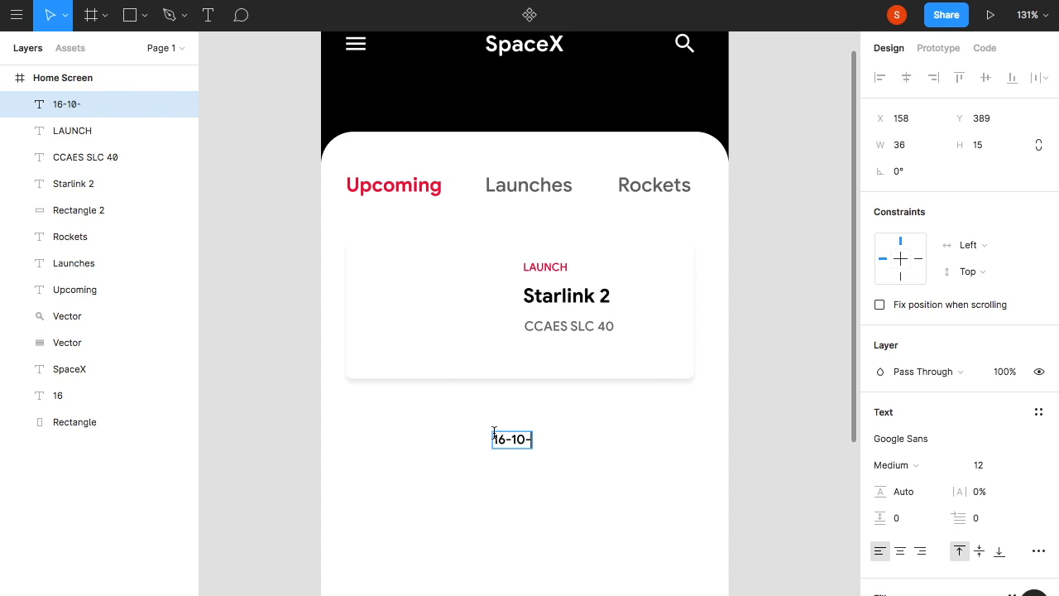
{"action": "left_click_drag", "start_coordinate": [542, 439], "coordinate": [572, 350]}
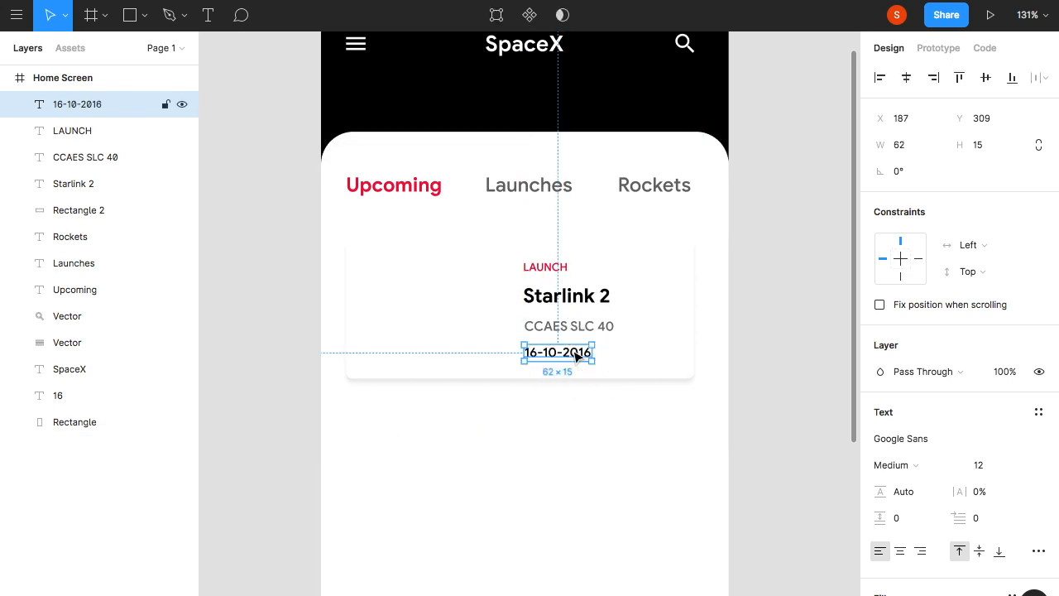
{"action": "left_click", "coordinate": [763, 381]}
Lower the 16-10-2016 text's black fill opacity to 53%.
{"action": "scroll", "coordinate": [759, 381], "scroll_direction": "up", "scroll_amount": 5}
{"action": "scroll", "coordinate": [759, 380], "scroll_direction": "left", "scroll_amount": 3}
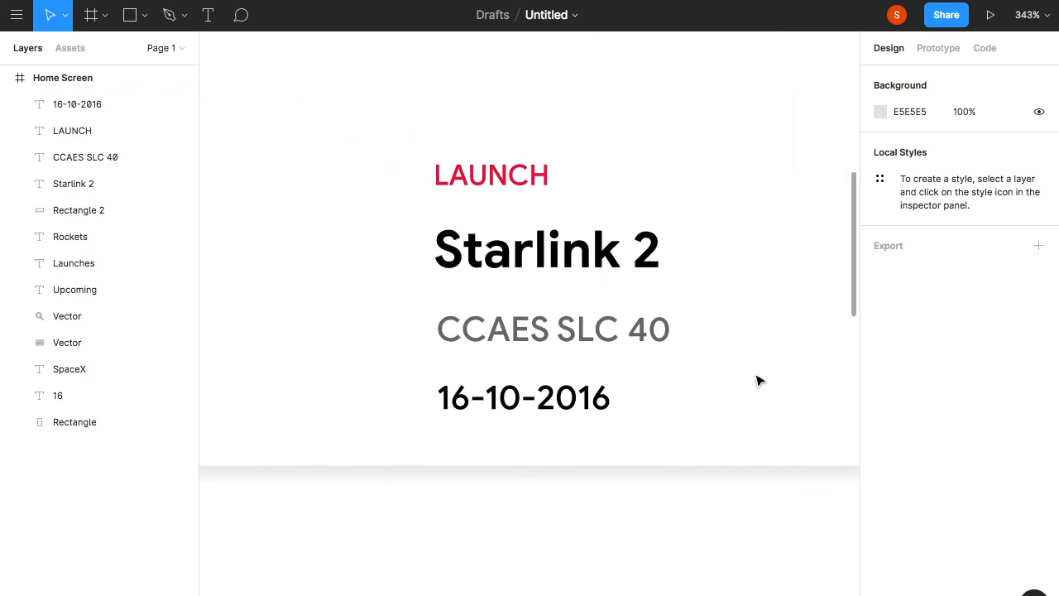
{"action": "left_click", "coordinate": [568, 394]}
{"action": "left_click", "coordinate": [881, 484]}
{"action": "left_click_drag", "start_coordinate": [840, 457], "coordinate": [779, 451]}
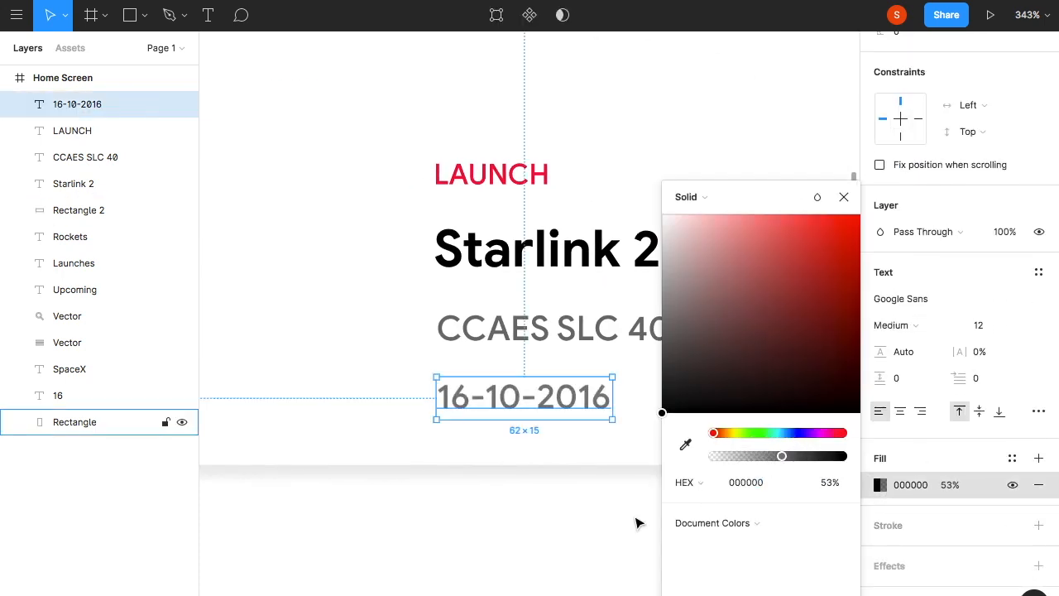
{"action": "left_click", "coordinate": [638, 523]}
{"action": "scroll", "coordinate": [638, 521], "scroll_direction": "down", "scroll_amount": 3}
{"action": "scroll", "coordinate": [683, 445], "scroll_direction": "left", "scroll_amount": 5}
{"action": "left_click", "coordinate": [394, 310]}
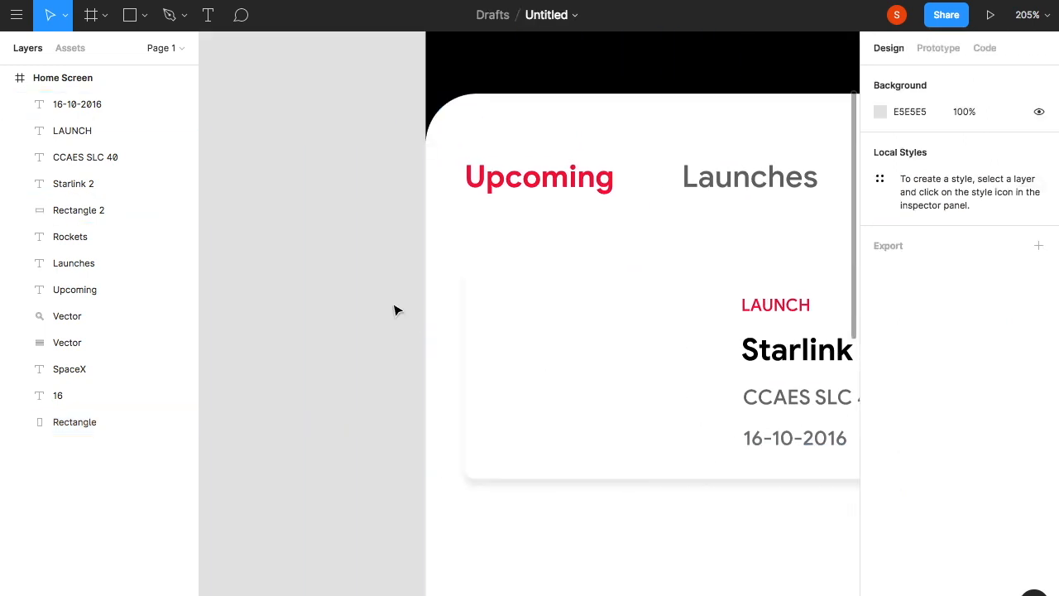
{"action": "left_click", "coordinate": [145, 15]}
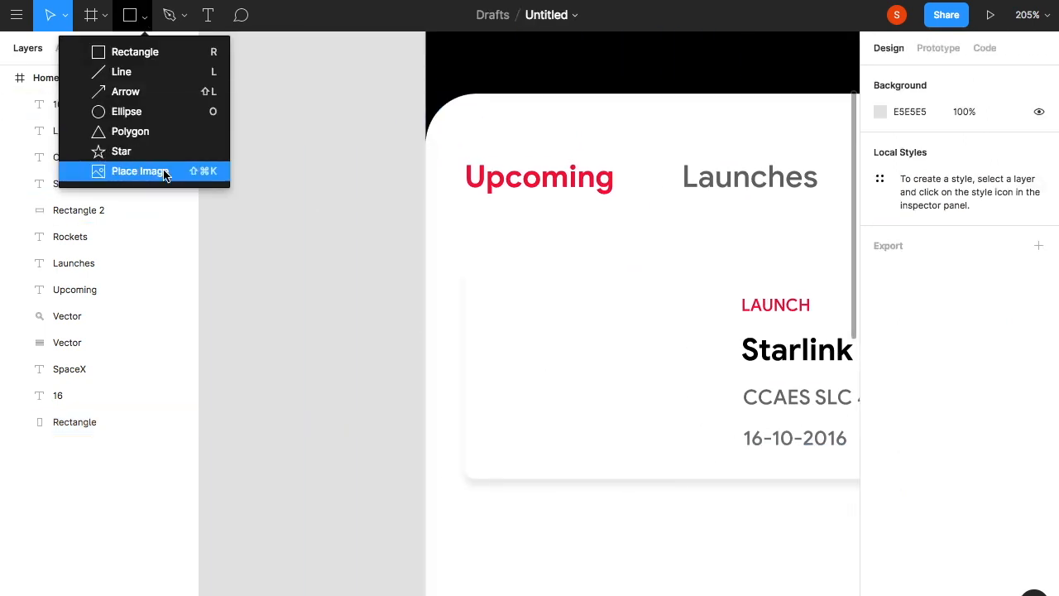
{"action": "left_click", "coordinate": [140, 171]}
{"action": "left_click", "coordinate": [318, 115]}
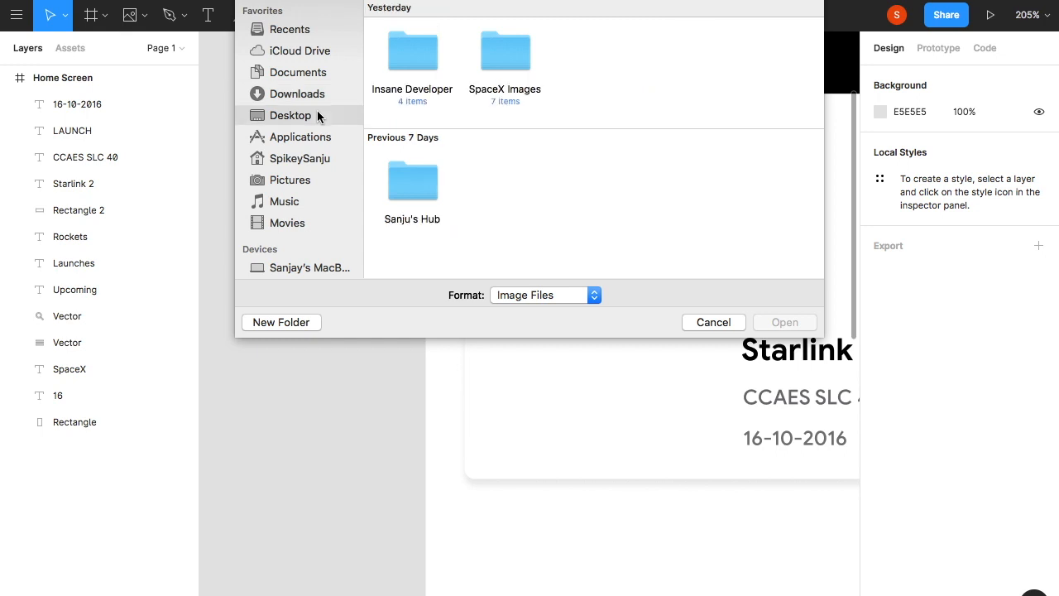
{"action": "double_click", "coordinate": [513, 50]}
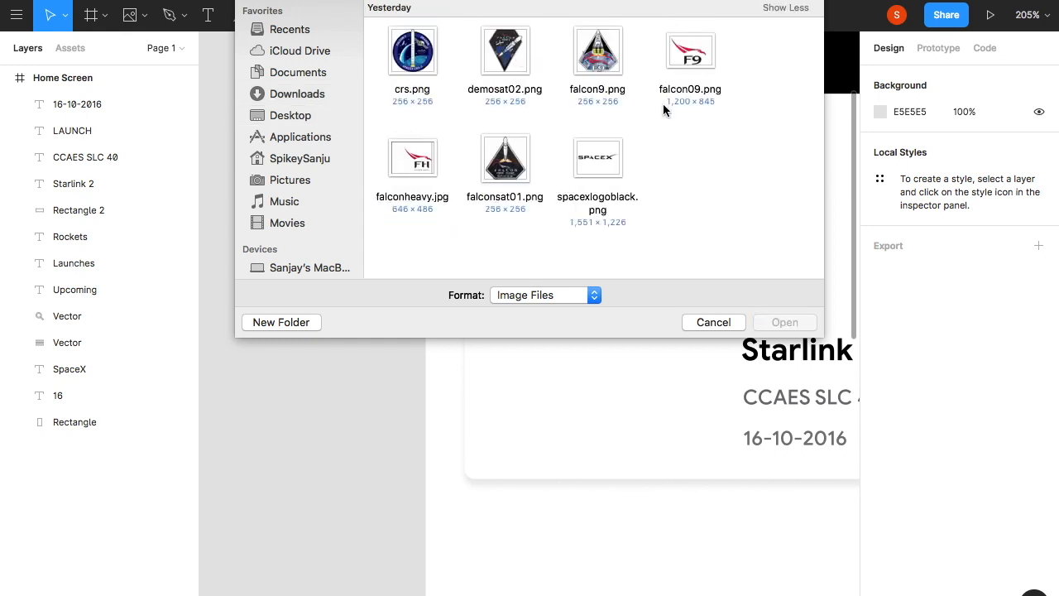
{"action": "left_click", "coordinate": [510, 159]}
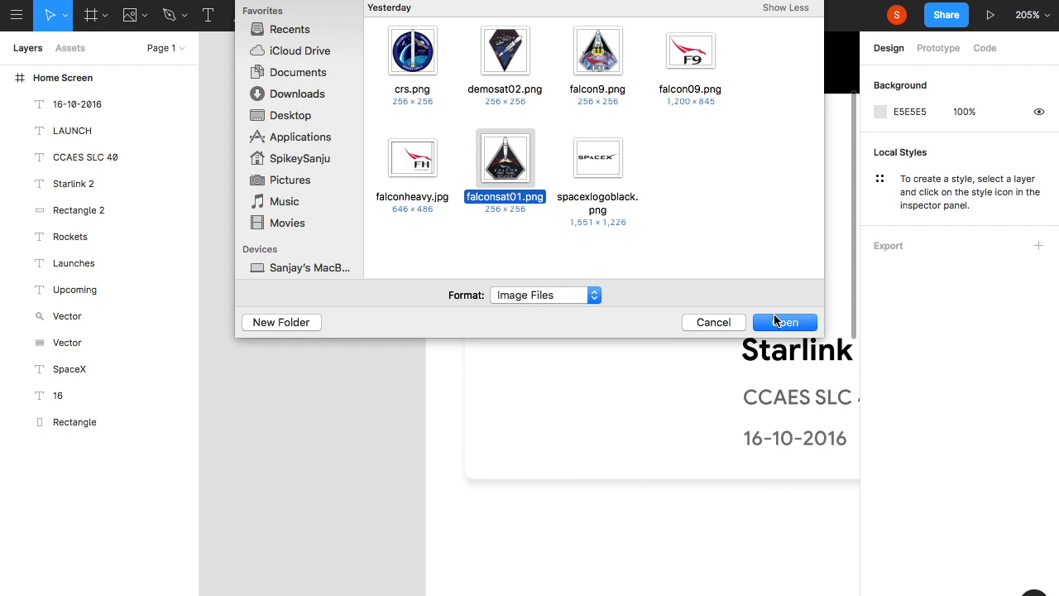
{"action": "left_click", "coordinate": [764, 323]}
{"action": "scroll", "coordinate": [761, 329], "scroll_direction": "down", "scroll_amount": 3}
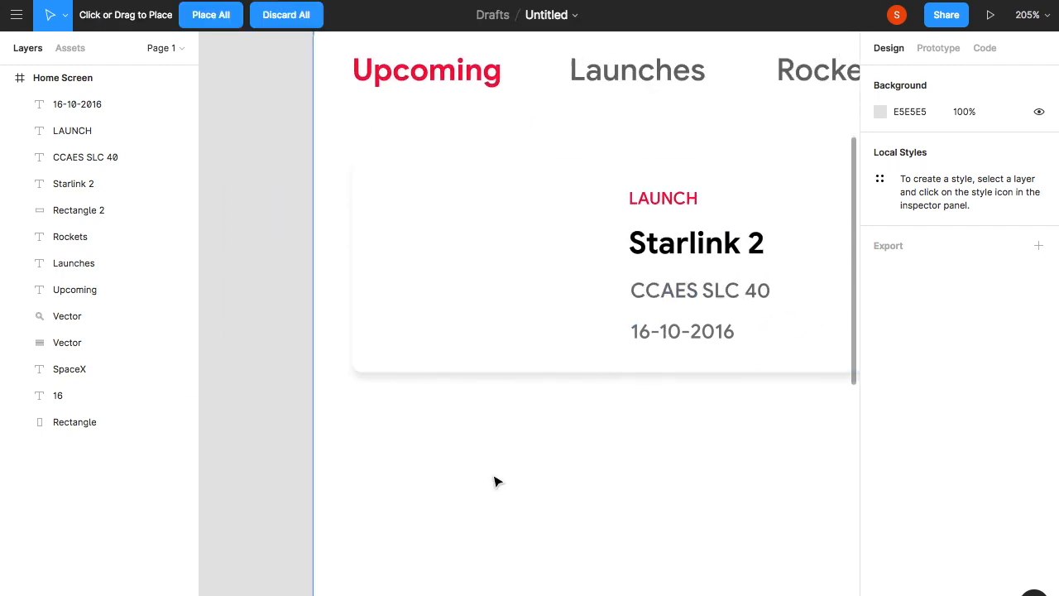
{"action": "left_click", "coordinate": [494, 472]}
{"action": "scroll", "coordinate": [493, 476], "scroll_direction": "down", "scroll_amount": 5, "text": "ctrl"}
{"action": "left_click", "coordinate": [521, 506]}
{"action": "double_click", "coordinate": [532, 503]}
{"action": "left_click", "coordinate": [842, 234]}
{"action": "key", "text": "super+z"}
{"action": "key", "text": "super+z"}
{"action": "key", "text": "super+z"}
{"action": "key", "text": "super+z"}
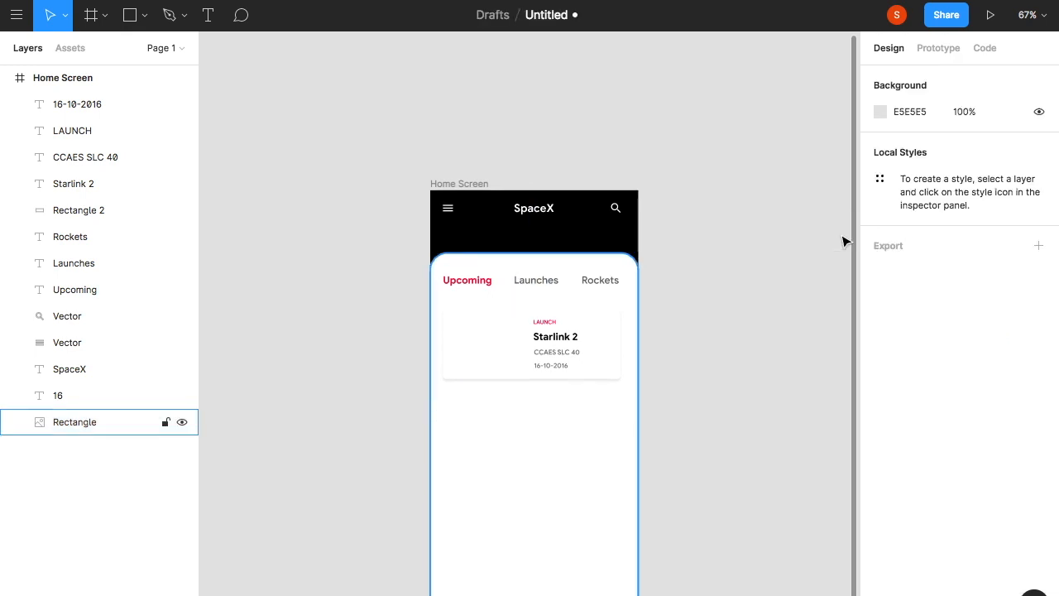
Place the crs.png image, scaled to 85 × 85, in the empty area of the launch card beside the launch details.
{"action": "left_click", "coordinate": [144, 16]}
{"action": "left_click", "coordinate": [190, 172]}
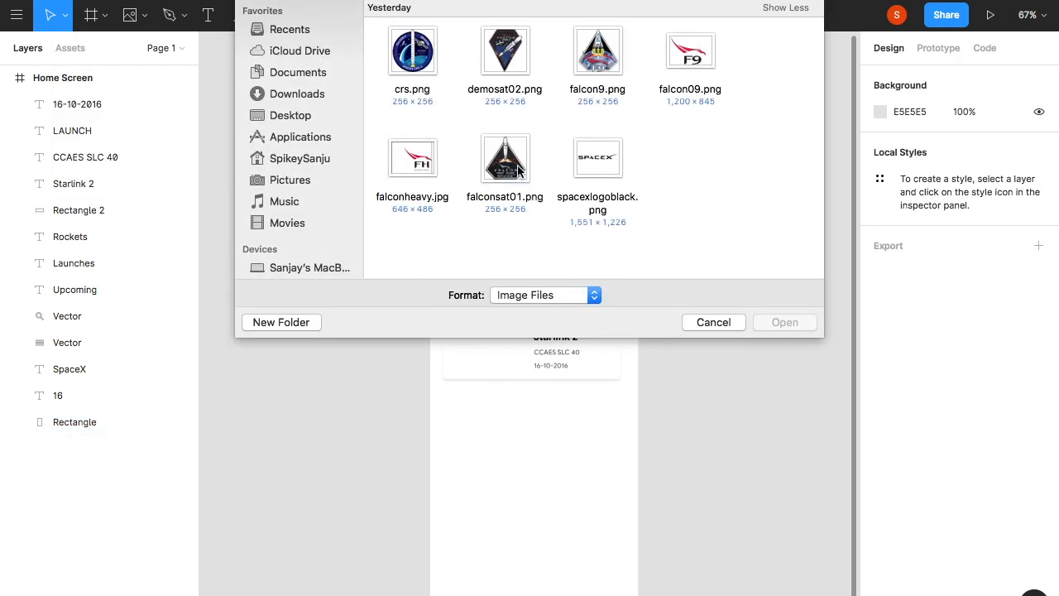
{"action": "left_click", "coordinate": [504, 161]}
{"action": "left_click", "coordinate": [422, 75]}
{"action": "left_click", "coordinate": [777, 319]}
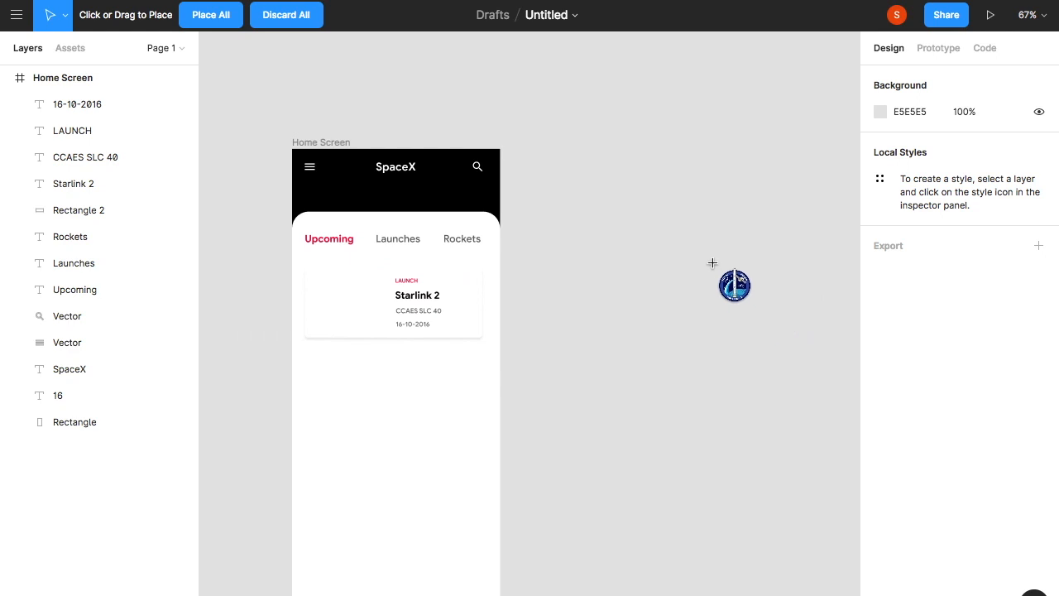
{"action": "left_click", "coordinate": [713, 264]}
{"action": "left_click_drag", "start_coordinate": [654, 212], "coordinate": [736, 286]}
{"action": "left_click_drag", "start_coordinate": [769, 321], "coordinate": [393, 299]}
Add a drop shadow effect to the crs badge image.
{"action": "scroll", "coordinate": [356, 313], "scroll_direction": "up", "scroll_amount": 5}
{"action": "scroll", "coordinate": [352, 307], "scroll_direction": "left", "scroll_amount": 2}
{"action": "left_click", "coordinate": [1041, 523]}
{"action": "left_click", "coordinate": [947, 548]}
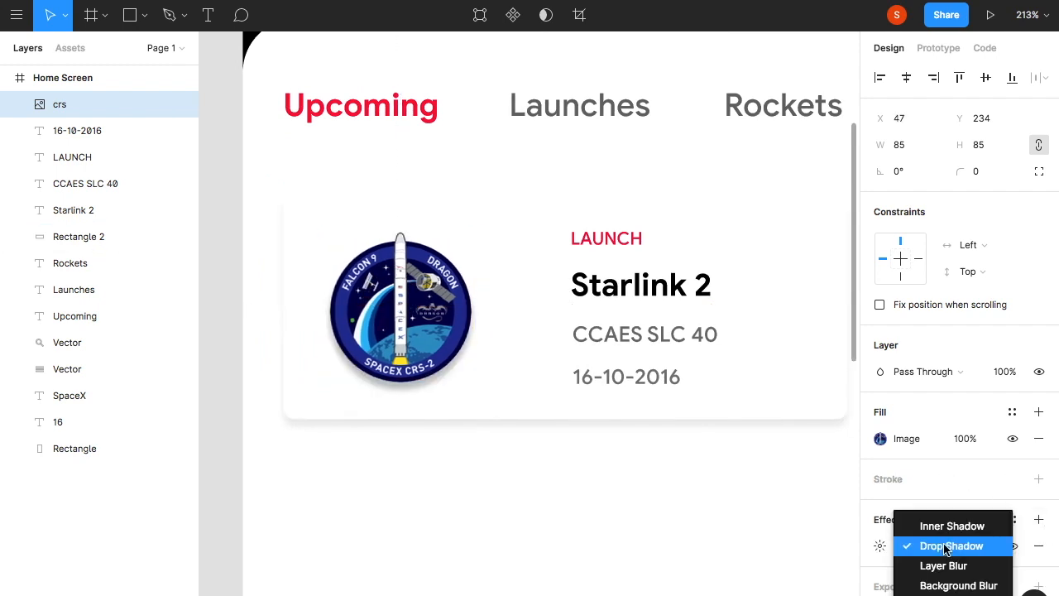
{"action": "left_click", "coordinate": [947, 548]}
{"action": "left_click", "coordinate": [709, 501]}
Add a 1 px inside black stroke with reduced opacity to the launch card rectangle.
{"action": "scroll", "coordinate": [709, 501], "scroll_direction": "down", "scroll_amount": 4}
{"action": "scroll", "coordinate": [709, 501], "scroll_direction": "up", "scroll_amount": 4}
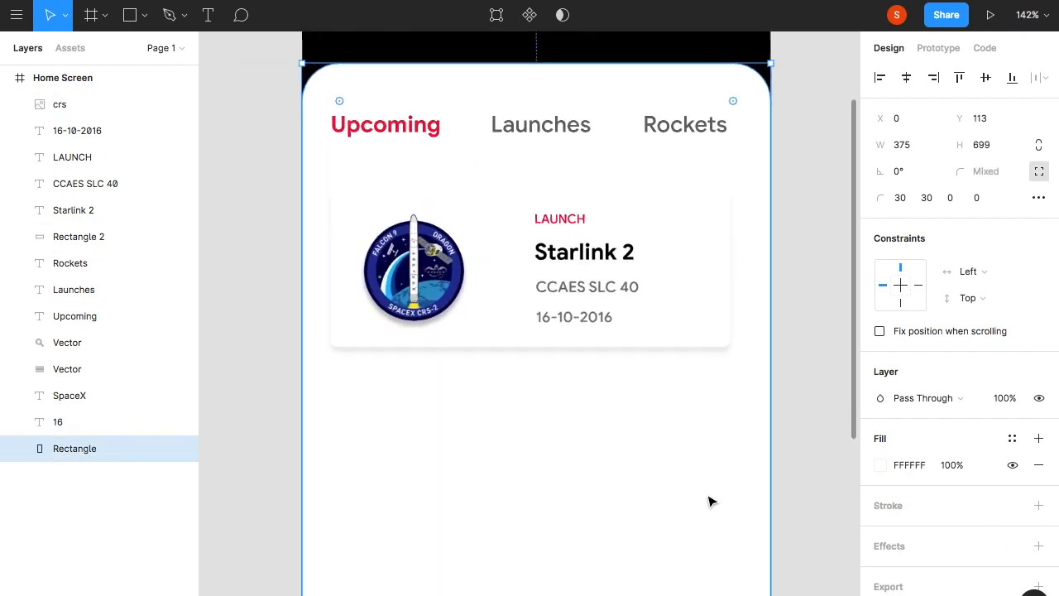
{"action": "scroll", "coordinate": [561, 342], "scroll_direction": "down", "scroll_amount": 3}
{"action": "scroll", "coordinate": [617, 401], "scroll_direction": "down", "scroll_amount": 1}
{"action": "scroll", "coordinate": [615, 402], "scroll_direction": "down", "scroll_amount": 2}
{"action": "scroll", "coordinate": [615, 402], "scroll_direction": "down", "scroll_amount": 2}
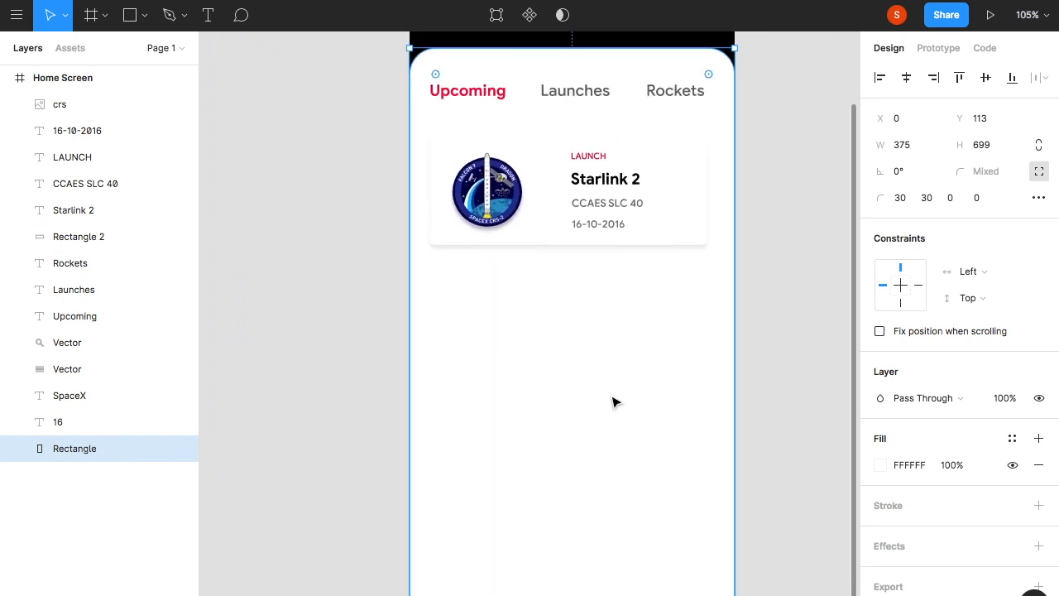
{"action": "left_click", "coordinate": [693, 225]}
{"action": "left_click", "coordinate": [1039, 479]}
{"action": "left_click", "coordinate": [897, 508]}
{"action": "left_click", "coordinate": [880, 505]}
{"action": "mouse_move", "coordinate": [839, 455]}
{"action": "left_mouse_down"}
{"action": "mouse_move", "coordinate": [714, 451]}
{"action": "mouse_move", "coordinate": [748, 451]}
{"action": "left_mouse_up"}
{"action": "left_click", "coordinate": [846, 198]}
{"action": "left_click", "coordinate": [827, 243]}
{"action": "scroll", "coordinate": [827, 244], "scroll_direction": "up", "scroll_amount": 1}
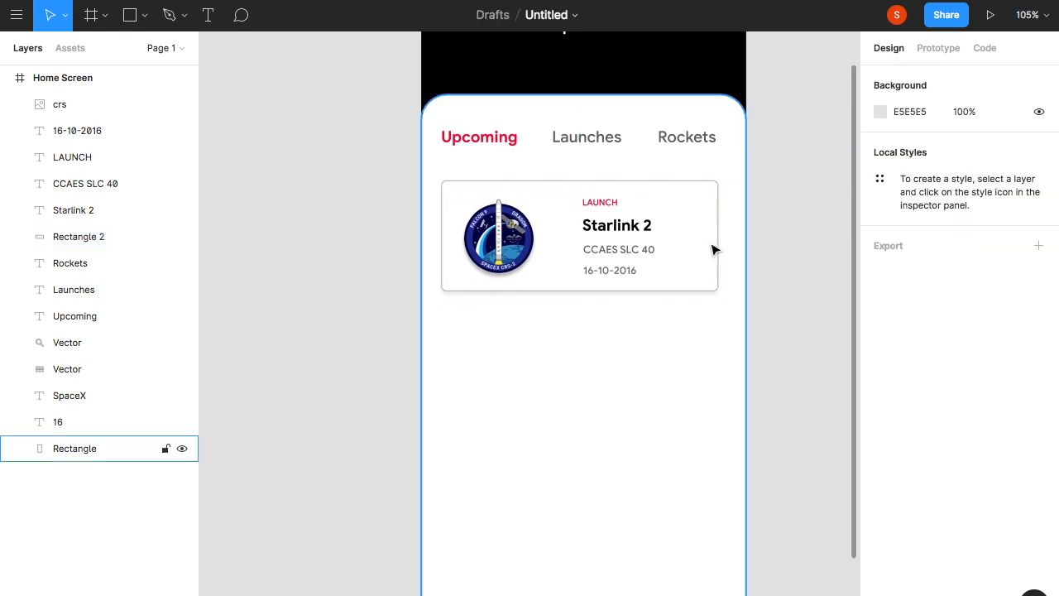
Lower the launch card's stroke opacity to 6%.
{"action": "left_click", "coordinate": [708, 249]}
{"action": "left_click", "coordinate": [879, 505]}
{"action": "left_click_drag", "start_coordinate": [792, 453], "coordinate": [718, 461]}
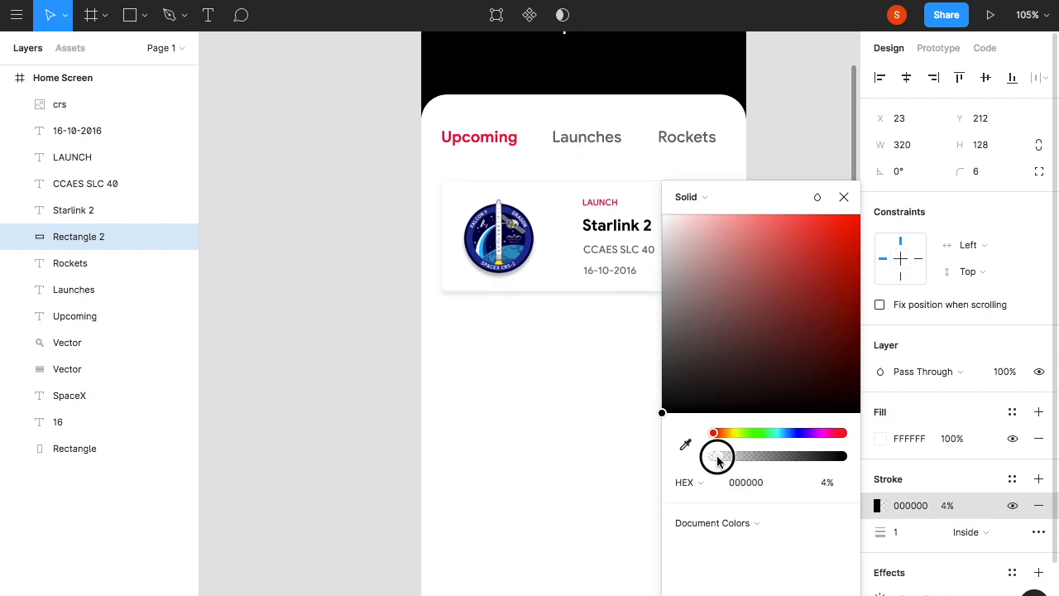
{"action": "left_click", "coordinate": [820, 263]}
Remove the stroke from the launch card rectangle.
{"action": "scroll", "coordinate": [820, 263], "scroll_direction": "up", "scroll_amount": 6}
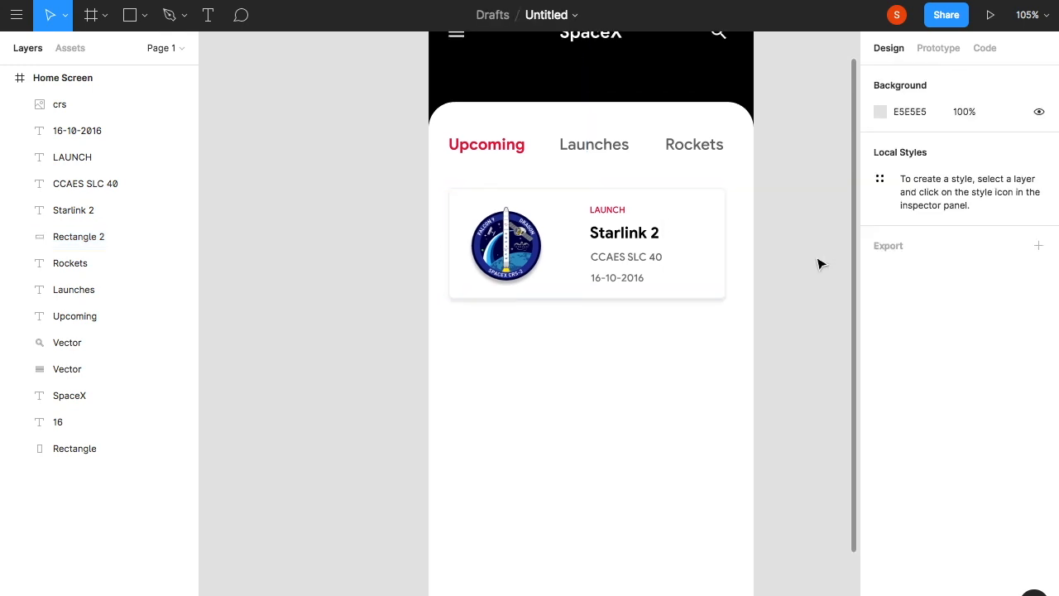
{"action": "left_click", "coordinate": [803, 177]}
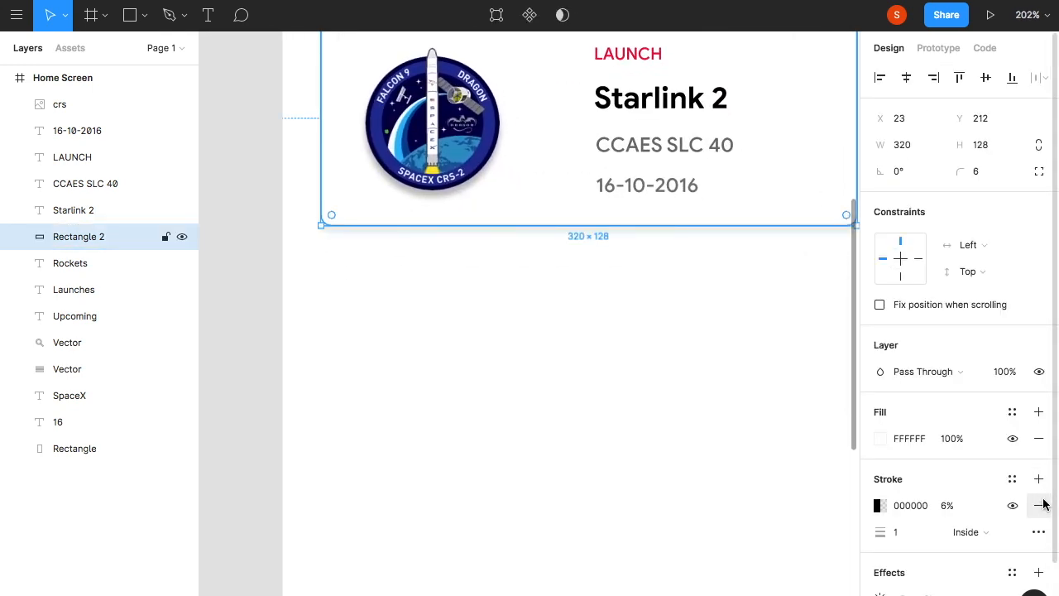
{"action": "left_click", "coordinate": [720, 376]}
Duplicate the red LAUNCH label to about X 27, Y 393 below the card and extend the copy's text to "LAUNCH DATE".
{"action": "scroll", "coordinate": [720, 378], "scroll_direction": "down", "scroll_amount": 3}
{"action": "scroll", "coordinate": [564, 336], "scroll_direction": "up", "scroll_amount": 5}
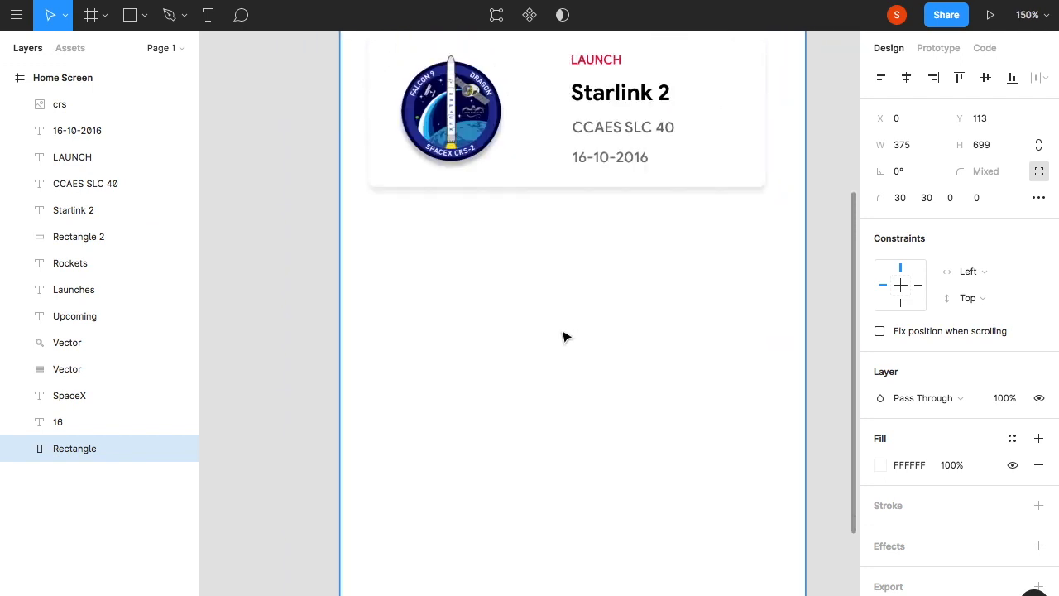
{"action": "left_click_drag", "start_coordinate": [619, 107], "coordinate": [424, 302]}
{"action": "double_click", "coordinate": [425, 305]}
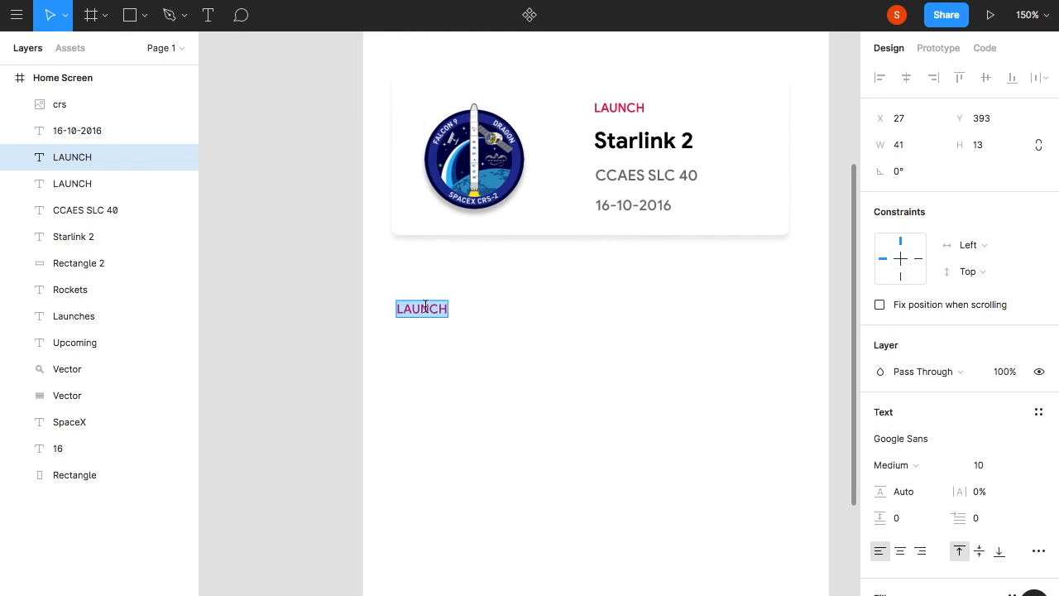
{"action": "type", "text": "DATE"}
{"action": "scroll", "coordinate": [530, 389], "scroll_direction": "down", "scroll_amount": 2}
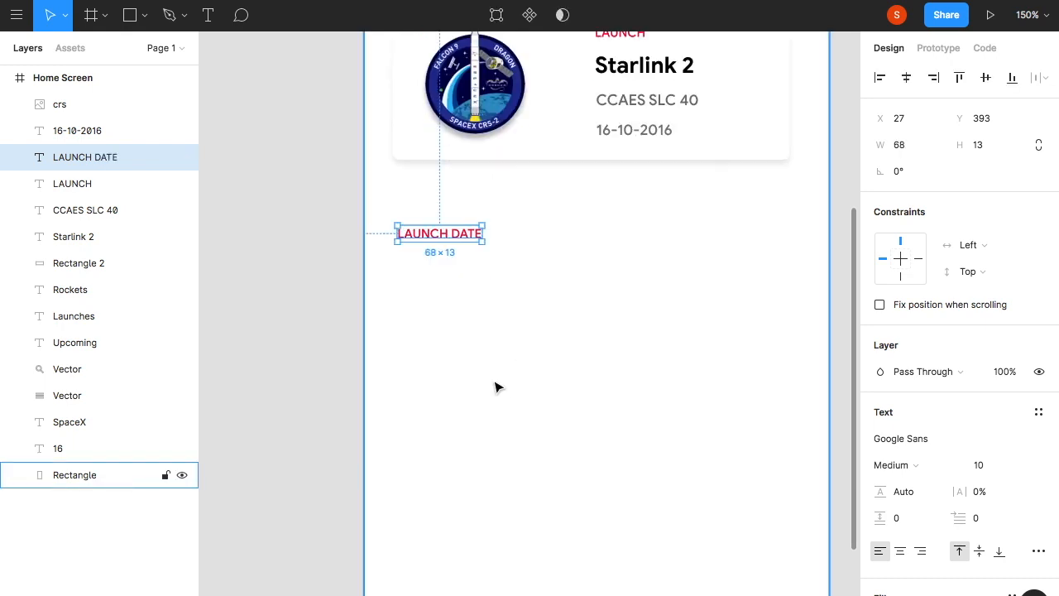
{"action": "left_click", "coordinate": [497, 385]}
Add a "Thu Oct 17 5:30:00 2019" text beneath LAUNCH DATE, left-aligned with that label.
{"action": "key", "text": "t"}
{"action": "left_click", "coordinate": [401, 279]}
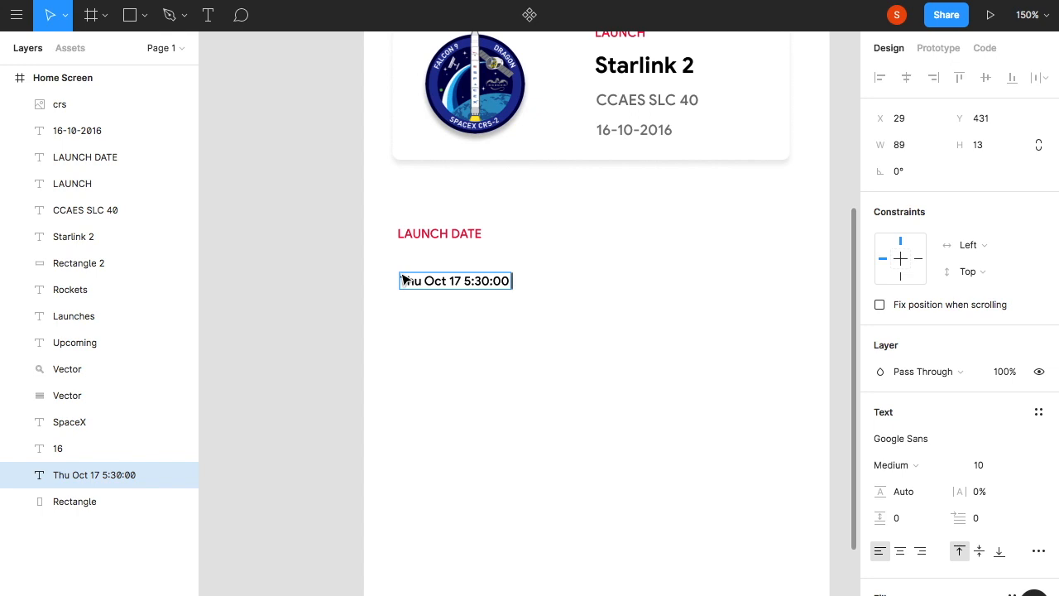
{"action": "left_click_drag", "start_coordinate": [518, 286], "coordinate": [520, 276]}
Set the launch date value text to size 16 and Regular weight.
{"action": "left_click", "coordinate": [982, 465]}
{"action": "type", "text": "16"}
{"action": "key", "text": "Return"}
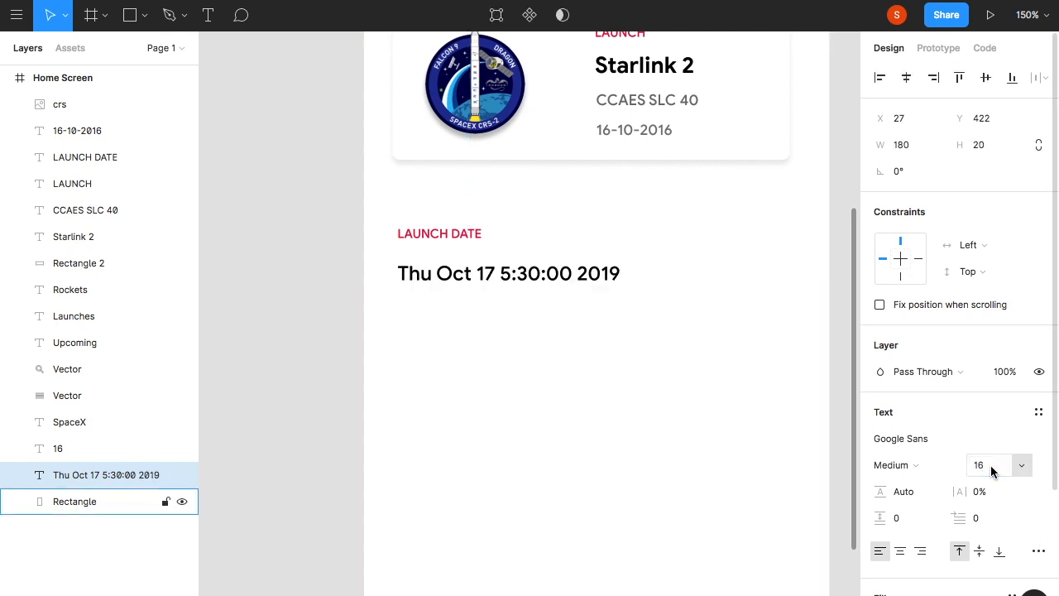
{"action": "left_click", "coordinate": [914, 468]}
{"action": "left_click", "coordinate": [908, 446]}
Move the launch date value text closer beneath the LAUNCH DATE label, to about Y 417.
{"action": "scroll", "coordinate": [744, 390], "scroll_direction": "down", "scroll_amount": 4}
{"action": "scroll", "coordinate": [744, 390], "scroll_direction": "up", "scroll_amount": 4}
{"action": "left_click_drag", "start_coordinate": [582, 288], "coordinate": [579, 277]}
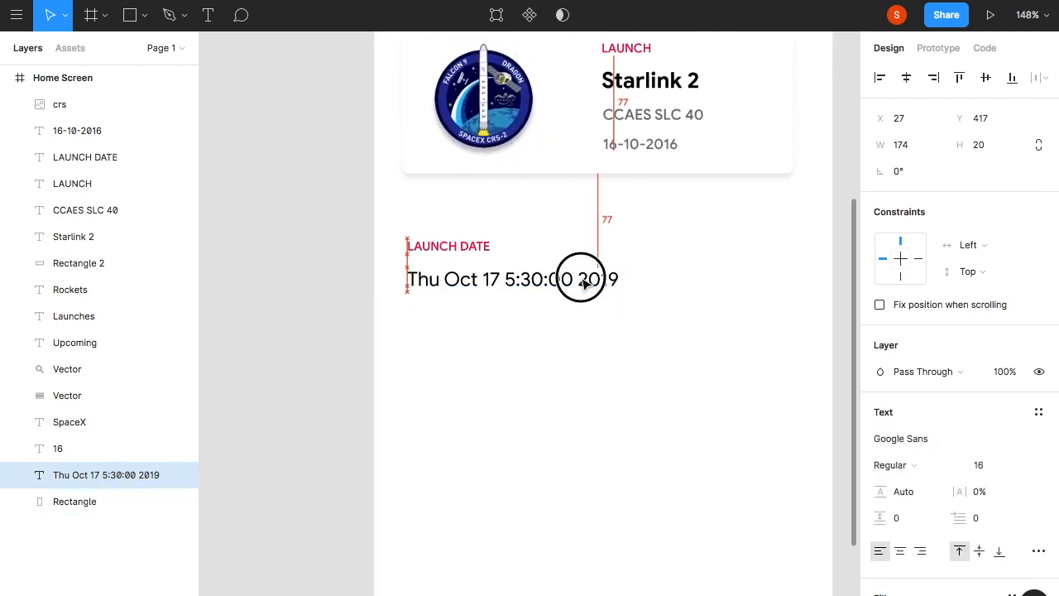
{"action": "left_click", "coordinate": [590, 339]}
Duplicate the LAUNCH DATE label to about Y 453 beneath the date value and change the copy's text to "LAUNCH SITE".
{"action": "scroll", "coordinate": [584, 319], "scroll_direction": "down", "scroll_amount": 2}
{"action": "scroll", "coordinate": [583, 317], "scroll_direction": "up", "scroll_amount": 3}
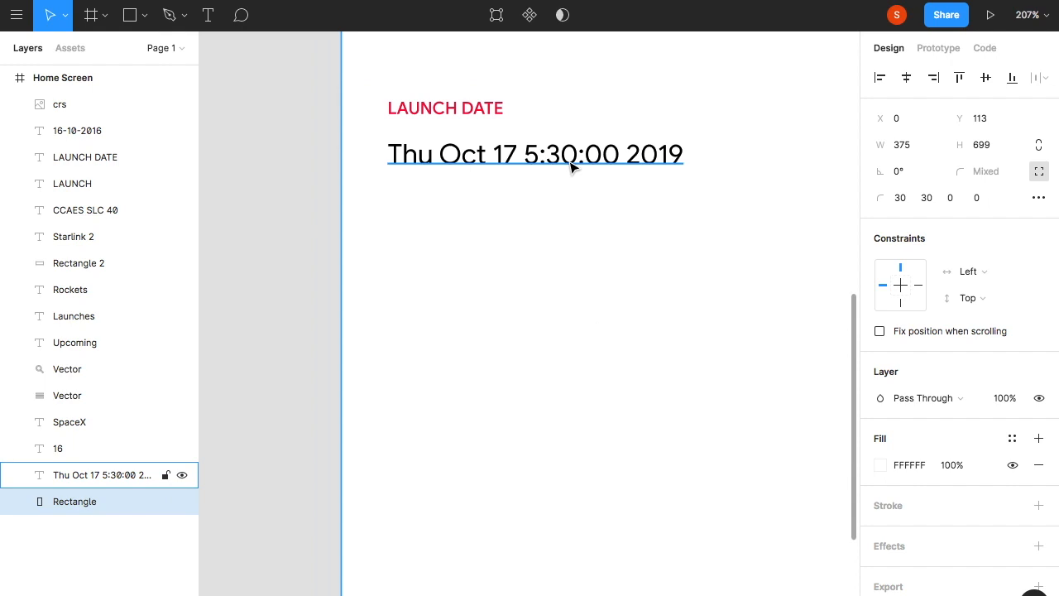
{"action": "scroll", "coordinate": [573, 166], "scroll_direction": "down", "scroll_amount": 3}
{"action": "left_click", "coordinate": [515, 126]}
{"action": "left_click_drag", "start_coordinate": [515, 120], "coordinate": [517, 209]}
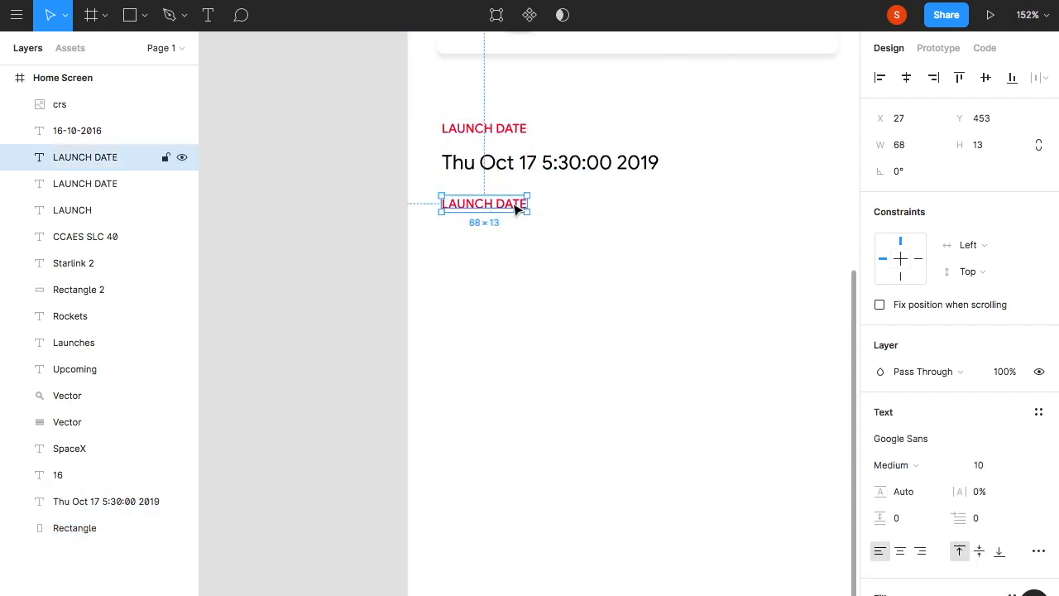
{"action": "double_click", "coordinate": [512, 203]}
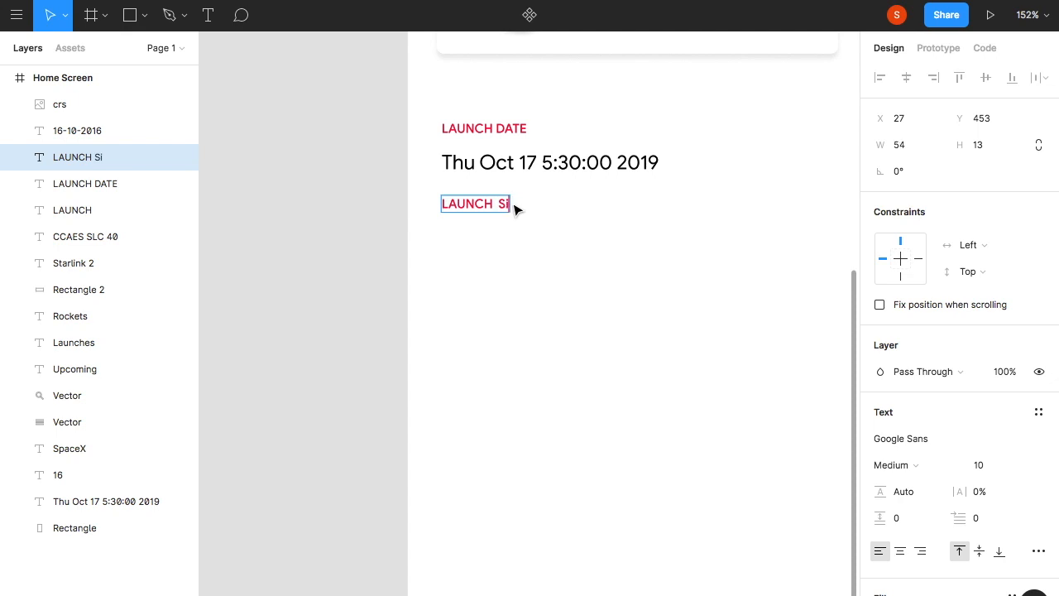
{"action": "left_click", "coordinate": [591, 284]}
Remove the extra space between the words in the LAUNCH SITE label.
{"action": "scroll", "coordinate": [579, 279], "scroll_direction": "down", "scroll_amount": 1}
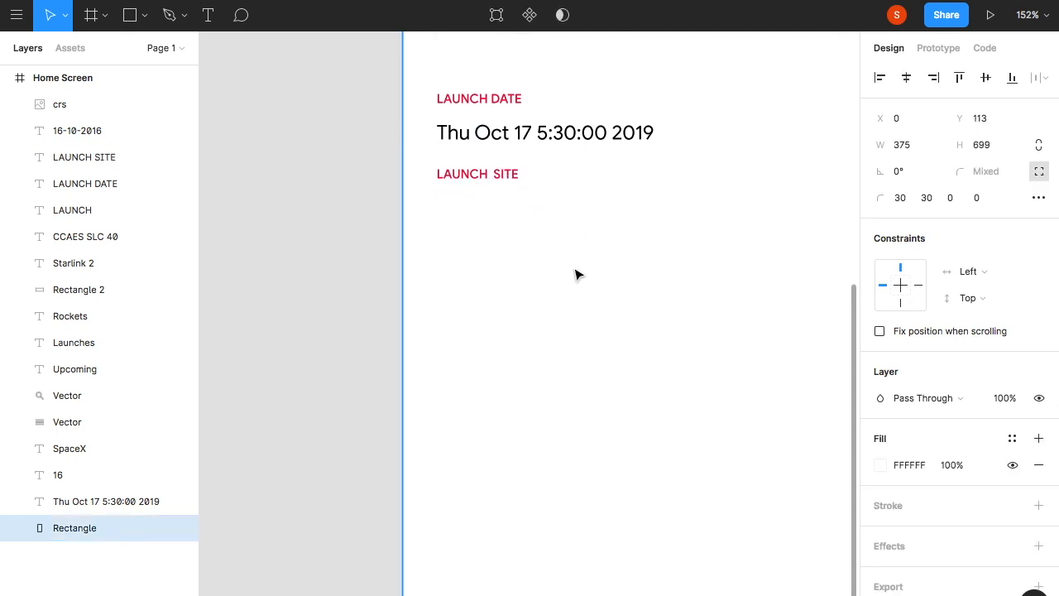
{"action": "double_click", "coordinate": [494, 176]}
{"action": "left_click", "coordinate": [494, 175]}
{"action": "key", "text": "Escape"}
{"action": "left_click", "coordinate": [549, 207]}
Add the text "Cape Canaveral Air Force Station Space Launch Complex 40" beneath LAUNCH SITE and wrap it onto two lines about 320 wide.
{"action": "scroll", "coordinate": [559, 165], "scroll_direction": "down", "scroll_amount": 1}
{"action": "left_click", "coordinate": [570, 103]}
{"action": "left_click", "coordinate": [571, 184]}
{"action": "key", "text": "t"}
{"action": "left_click", "coordinate": [449, 179]}
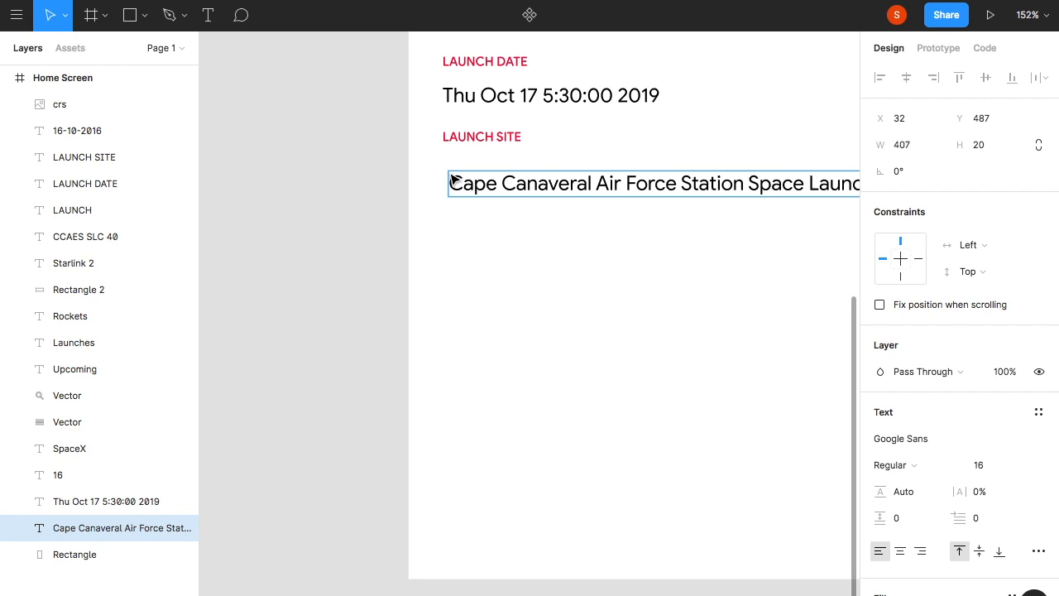
{"action": "scroll", "coordinate": [505, 282], "scroll_direction": "down", "scroll_amount": 3}
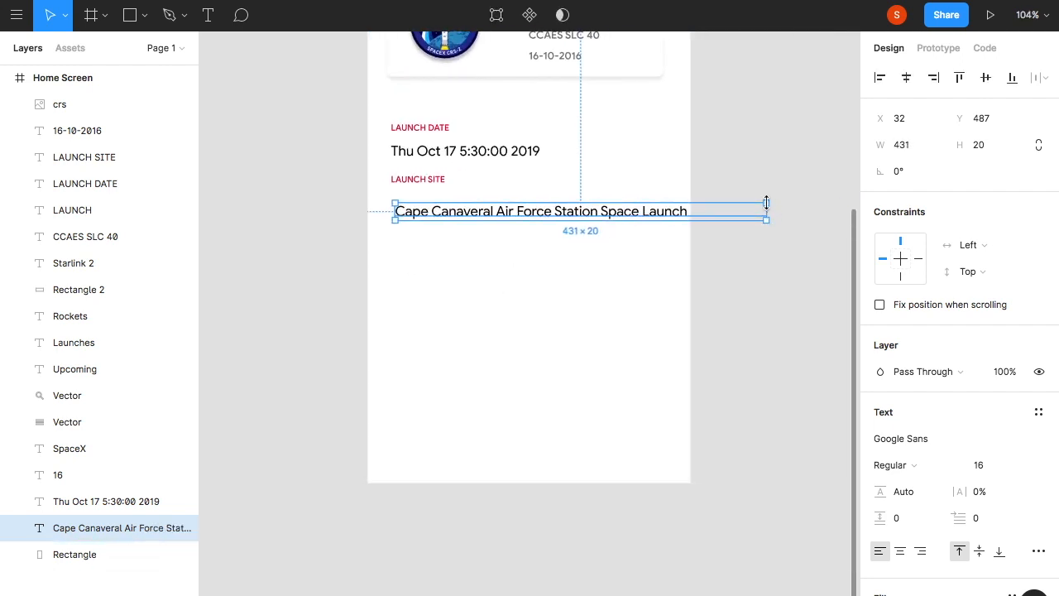
{"action": "left_click_drag", "start_coordinate": [766, 225], "coordinate": [659, 211]}
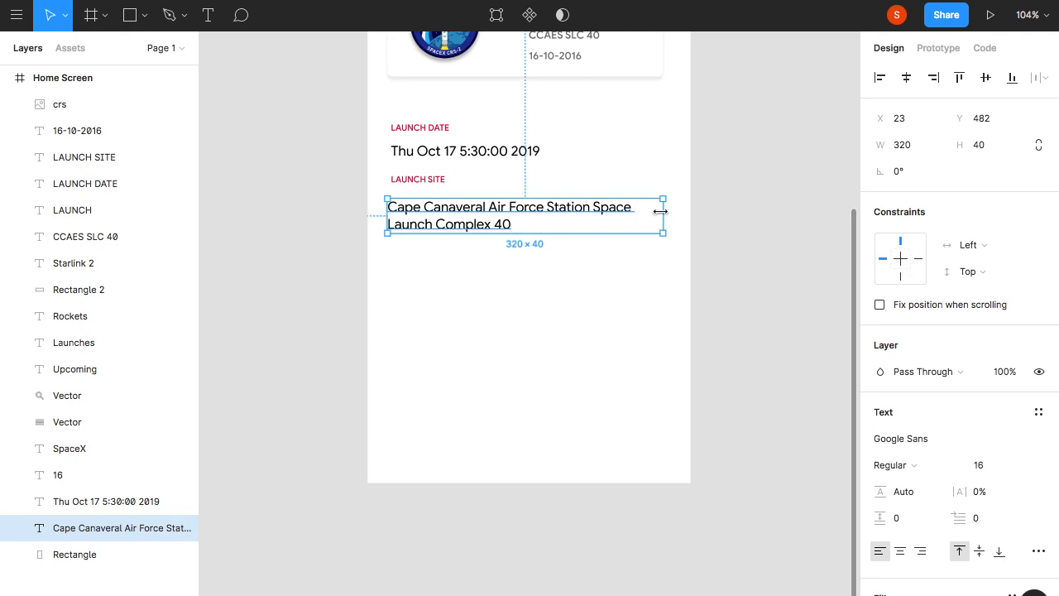
{"action": "left_click", "coordinate": [728, 241]}
Align the launch site text with its label at X 27 and set its box width to 316.
{"action": "scroll", "coordinate": [612, 272], "scroll_direction": "up", "scroll_amount": 5}
{"action": "scroll", "coordinate": [608, 271], "scroll_direction": "up", "scroll_amount": 1}
{"action": "scroll", "coordinate": [608, 272], "scroll_direction": "left", "scroll_amount": 1}
{"action": "left_click", "coordinate": [482, 245]}
{"action": "left_click_drag", "start_coordinate": [438, 237], "coordinate": [448, 238]}
{"action": "left_click_drag", "start_coordinate": [820, 235], "coordinate": [685, 249]}
Justify the two-line launch site text.
{"action": "scroll", "coordinate": [660, 240], "scroll_direction": "down", "scroll_amount": 3}
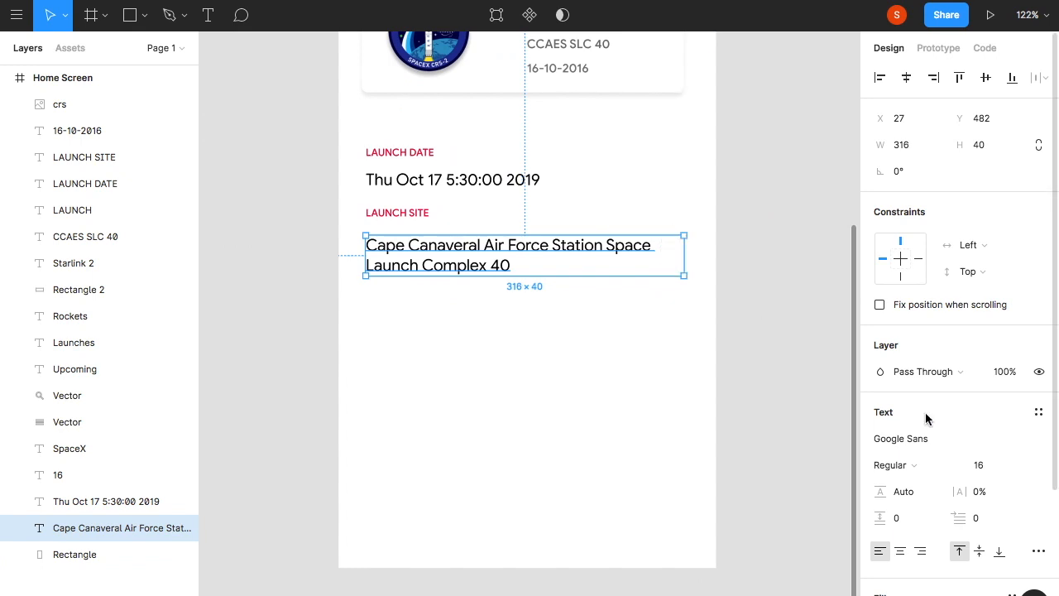
{"action": "left_click", "coordinate": [1039, 552]}
{"action": "left_click", "coordinate": [828, 456]}
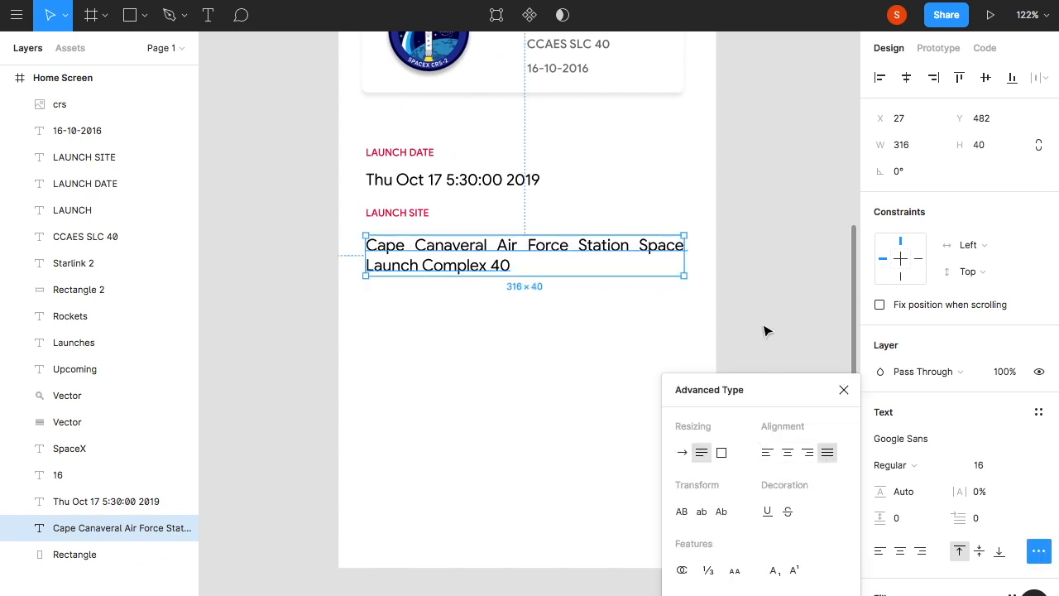
{"action": "left_click", "coordinate": [764, 331]}
Nudge the launch site text slightly upward, closer to its LAUNCH SITE label.
{"action": "scroll", "coordinate": [764, 331], "scroll_direction": "up", "scroll_amount": 2}
{"action": "scroll", "coordinate": [763, 331], "scroll_direction": "down", "scroll_amount": 2}
{"action": "scroll", "coordinate": [653, 334], "scroll_direction": "up", "scroll_amount": 5}
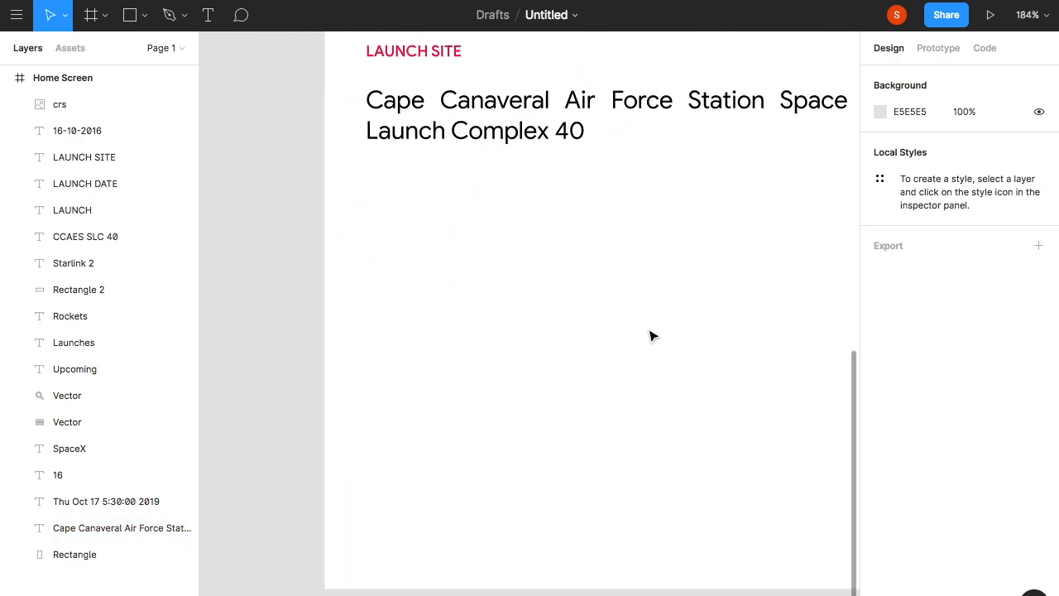
{"action": "left_click", "coordinate": [480, 243]}
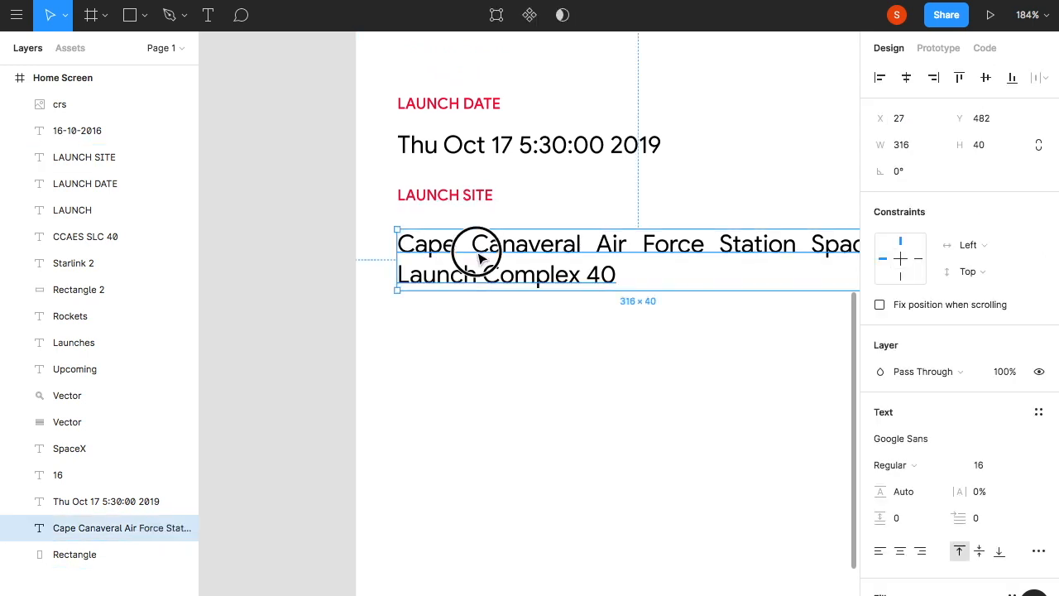
{"action": "key", "text": "Up"}
{"action": "key", "text": "Up"}
{"action": "key", "text": "Up"}
{"action": "key", "text": "Up"}
{"action": "key", "text": "Up"}
Duplicate the LAUNCH SITE label to about Y 528 beneath the site text and change the copy's text to "COUNT DOWN".
{"action": "left_click", "coordinate": [451, 196]}
{"action": "left_click_drag", "start_coordinate": [474, 199], "coordinate": [474, 315]}
{"action": "double_click", "coordinate": [473, 309]}
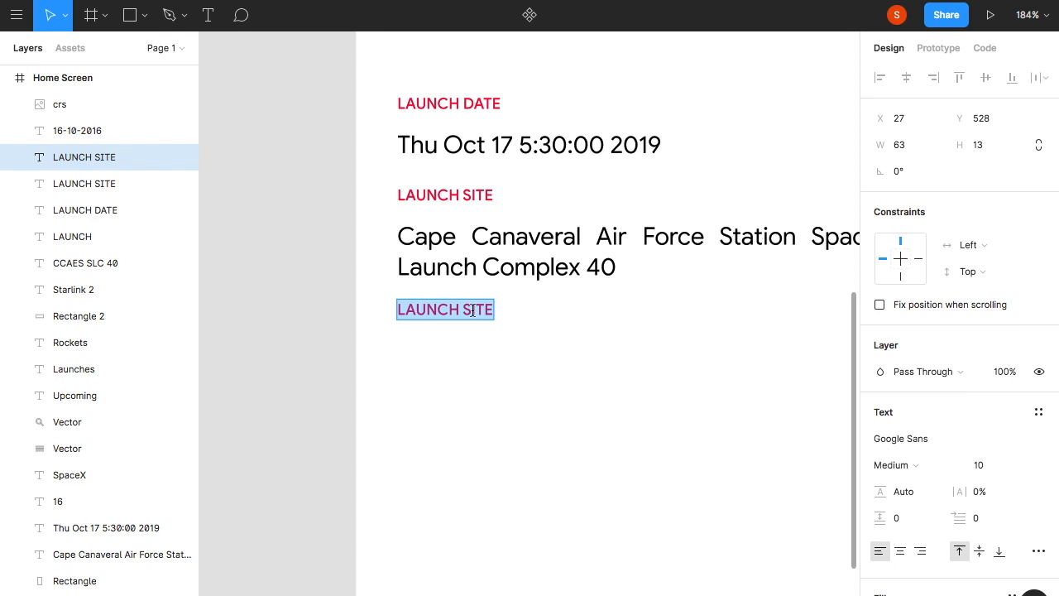
{"action": "type", "text": "cocount"}
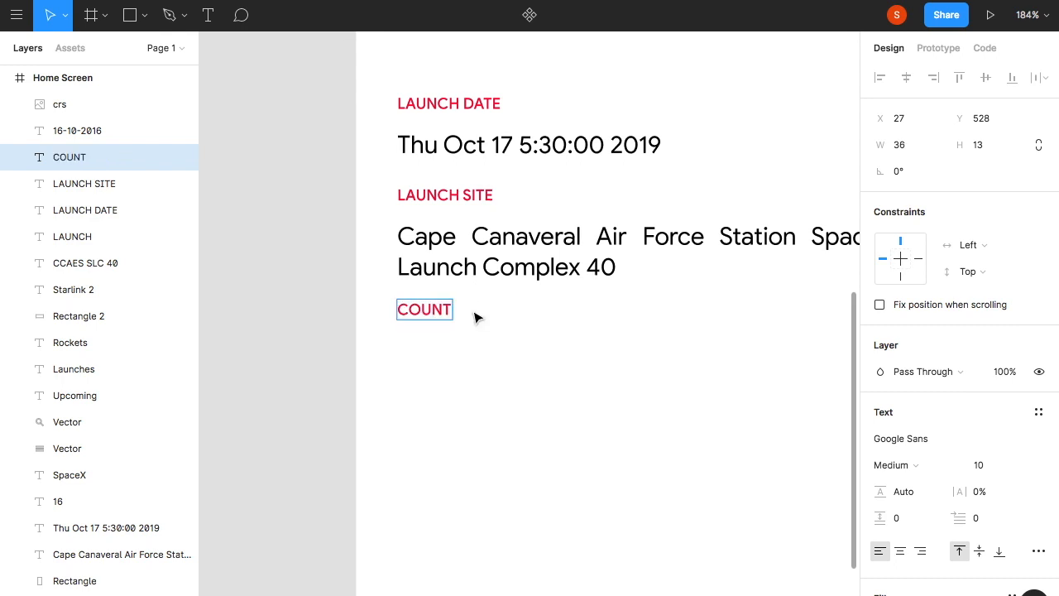
{"action": "left_click", "coordinate": [581, 379]}
{"action": "scroll", "coordinate": [577, 361], "scroll_direction": "down", "scroll_amount": 2}
Duplicate the launch site text to about Y 552 beneath COUNT DOWN and change the copy's text to "5 Hrs 30mins more...".
{"action": "left_click", "coordinate": [542, 189]}
{"action": "key", "text": "super+d"}
{"action": "left_click_drag", "start_coordinate": [542, 190], "coordinate": [539, 302]}
{"action": "key", "text": "Return"}
{"action": "key", "text": "BackSpace"}
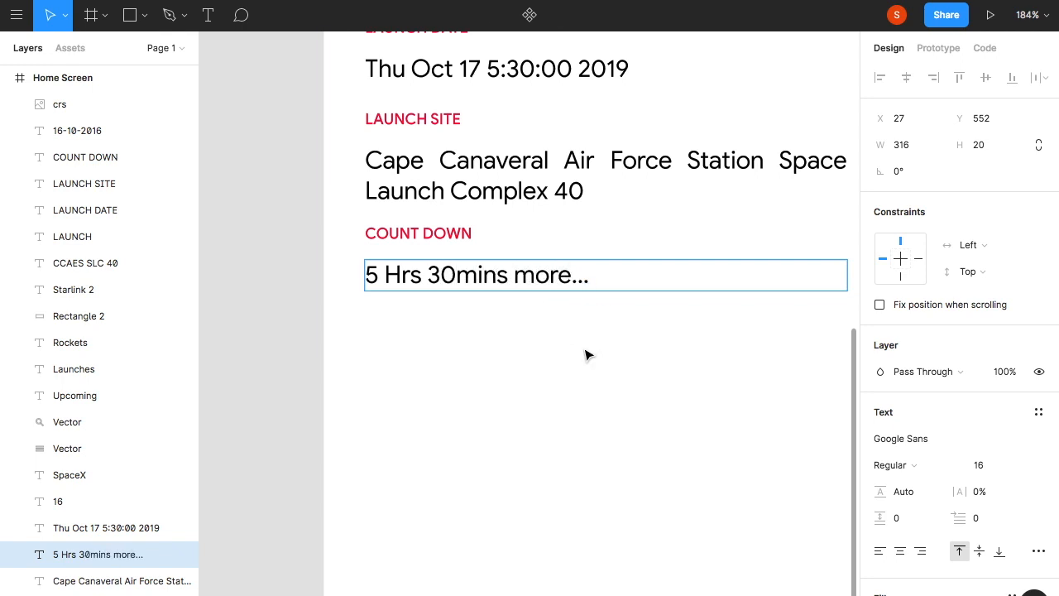
{"action": "key", "text": "Escape"}
{"action": "key", "text": "Escape"}
Duplicate the whole Home Screen frame to create a second screen beside it.
{"action": "key", "text": "shift+2"}
{"action": "scroll", "coordinate": [572, 395], "scroll_direction": "down", "scroll_amount": 1}
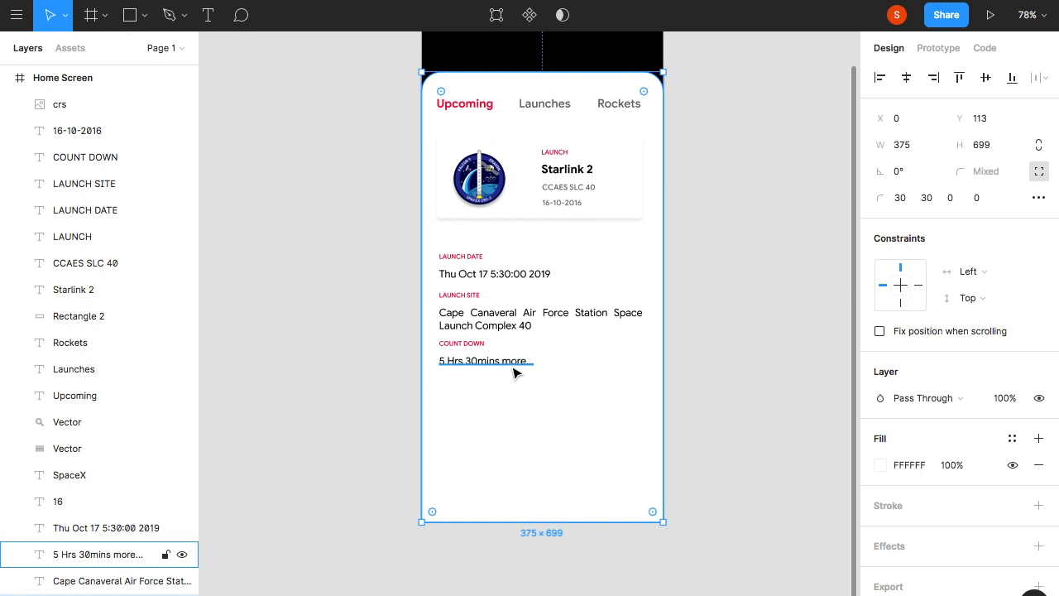
{"action": "left_click", "coordinate": [506, 361]}
{"action": "left_click", "coordinate": [530, 394]}
{"action": "scroll", "coordinate": [751, 386], "scroll_direction": "up", "scroll_amount": 3}
{"action": "scroll", "coordinate": [751, 386], "scroll_direction": "right", "scroll_amount": 3}
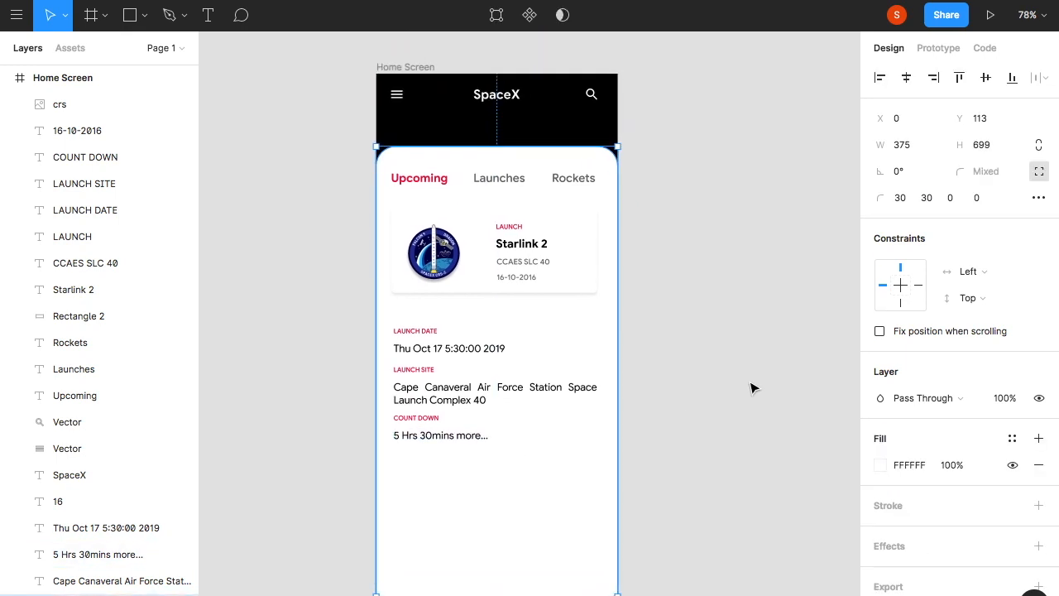
{"action": "left_click", "coordinate": [683, 281]}
{"action": "left_click", "coordinate": [347, 74]}
{"action": "key", "text": "ctrl+d"}
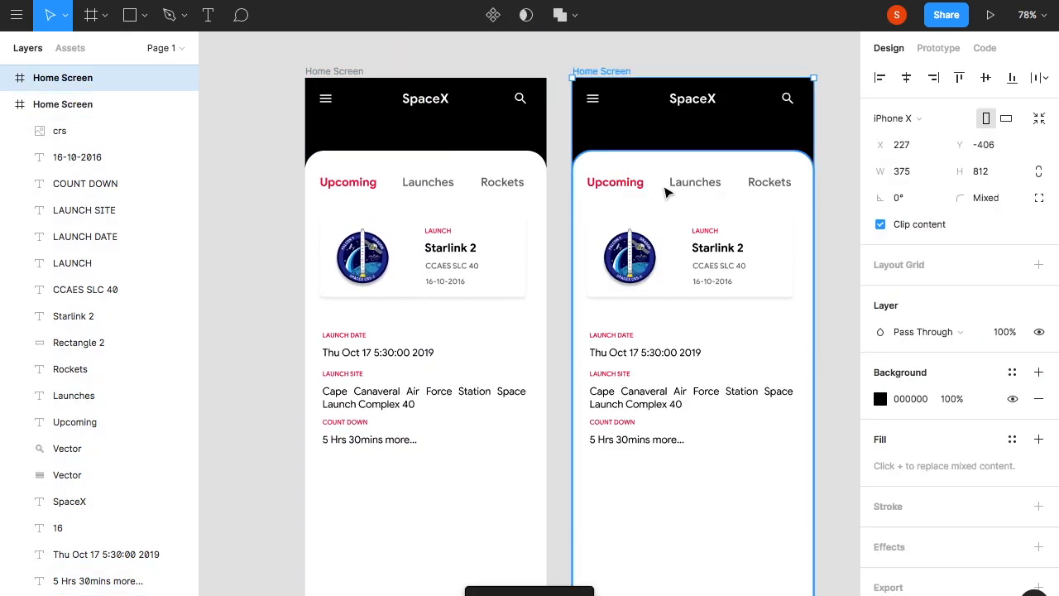
Set the copied screen's Launches tab label to Bold and fill it with the Upcoming label's red, FF003D.
{"action": "scroll", "coordinate": [668, 194], "scroll_direction": "down", "scroll_amount": 2}
{"action": "scroll", "coordinate": [669, 194], "scroll_direction": "right", "scroll_amount": 2}
{"action": "scroll", "coordinate": [668, 201], "scroll_direction": "up", "scroll_amount": 5}
{"action": "left_click", "coordinate": [587, 149]}
{"action": "left_click", "coordinate": [890, 465]}
{"action": "left_click", "coordinate": [910, 483]}
{"action": "left_click", "coordinate": [880, 593]}
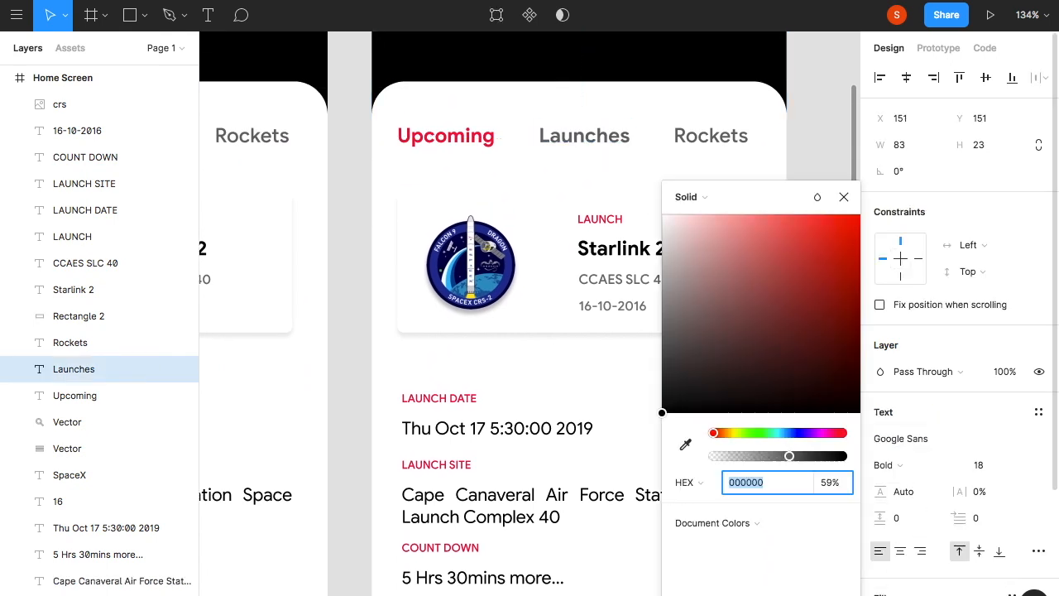
{"action": "left_click", "coordinate": [685, 444]}
{"action": "scroll", "coordinate": [487, 134], "scroll_direction": "up", "scroll_amount": 5}
{"action": "left_click", "coordinate": [486, 125]}
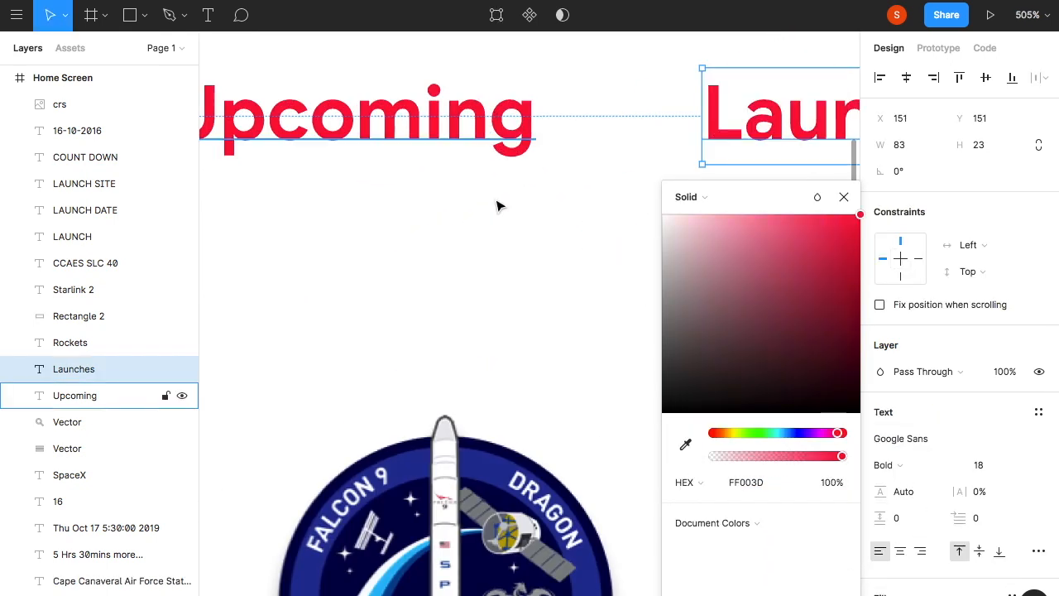
{"action": "left_click", "coordinate": [499, 208]}
Set the copied screen's Upcoming tab label to Medium weight and change its fill to semi-transparent black 000000.
{"action": "scroll", "coordinate": [498, 209], "scroll_direction": "down", "scroll_amount": 2}
{"action": "left_click", "coordinate": [503, 148]}
{"action": "left_click", "coordinate": [889, 465]}
{"action": "left_click", "coordinate": [913, 451]}
{"action": "scroll", "coordinate": [909, 529], "scroll_direction": "down", "scroll_amount": 2}
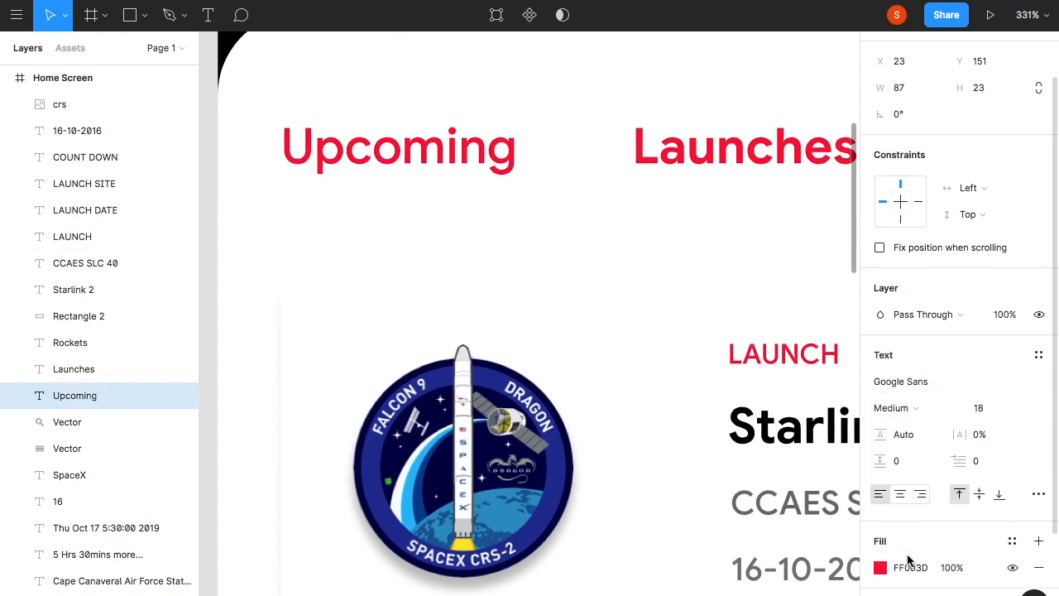
{"action": "left_click", "coordinate": [880, 544]}
{"action": "left_click_drag", "start_coordinate": [714, 358], "coordinate": [647, 432]}
{"action": "left_click_drag", "start_coordinate": [832, 456], "coordinate": [772, 456]}
Adjust the Upcoming tab label's fill opacity to about 58% to match the Rockets label.
{"action": "scroll", "coordinate": [505, 189], "scroll_direction": "down", "scroll_amount": 2}
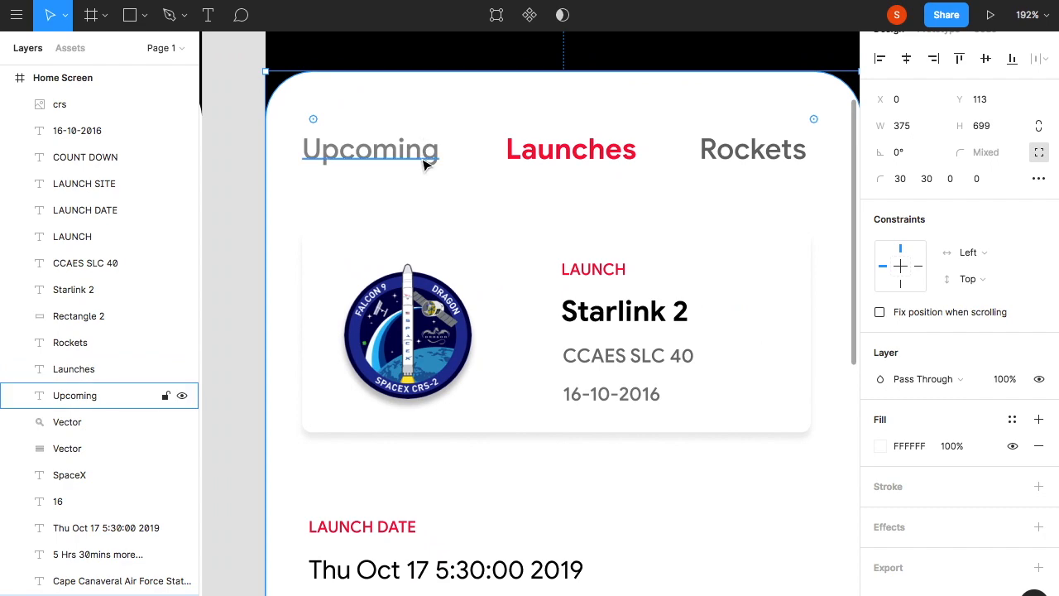
{"action": "left_click", "coordinate": [423, 154]}
{"action": "left_click", "coordinate": [880, 542]}
{"action": "left_click_drag", "start_coordinate": [777, 460], "coordinate": [785, 460]}
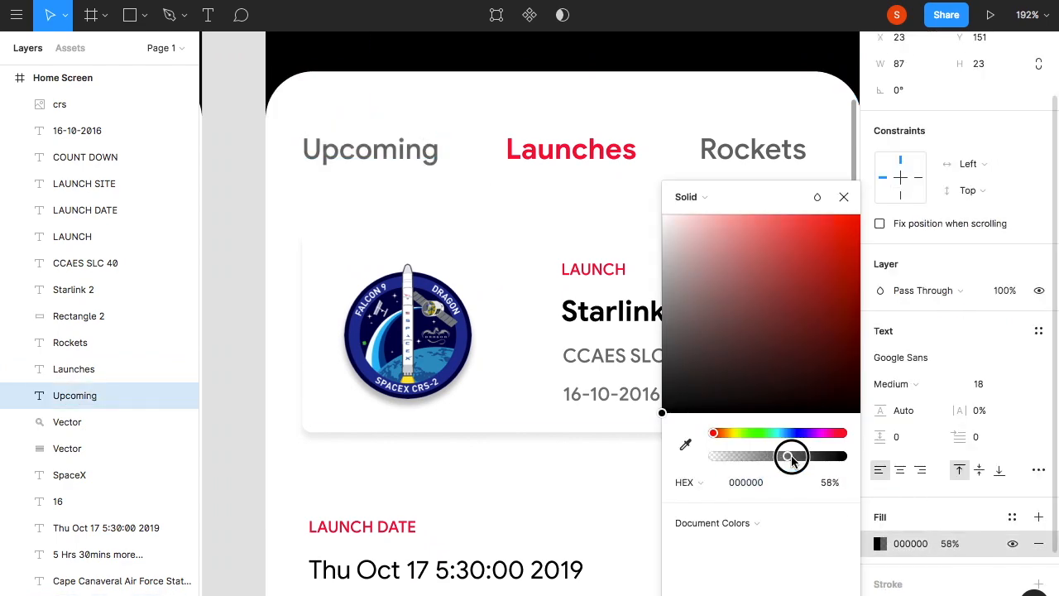
{"action": "left_click", "coordinate": [634, 494]}
{"action": "scroll", "coordinate": [634, 494], "scroll_direction": "down", "scroll_amount": 5}
{"action": "scroll", "coordinate": [634, 494], "scroll_direction": "down", "scroll_amount": 2}
{"action": "double_click", "coordinate": [634, 494]}
{"action": "key", "text": "Escape"}
{"action": "left_click", "coordinate": [496, 156]}
{"action": "left_click", "coordinate": [436, 137]}
{"action": "left_click_drag", "start_coordinate": [430, 142], "coordinate": [442, 155]}
{"action": "key", "text": "ctrl+z"}
{"action": "left_click", "coordinate": [814, 165]}
{"action": "scroll", "coordinate": [567, 83], "scroll_direction": "up", "scroll_amount": 2}
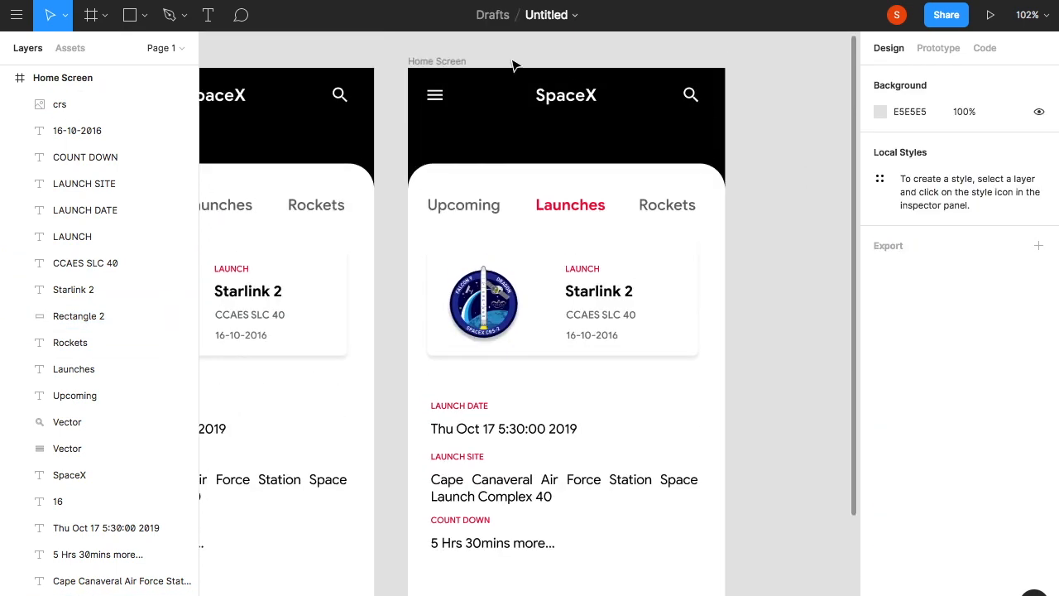
Delete the launch date, launch site and count down labels with their value texts from the copied screen.
{"action": "scroll", "coordinate": [686, 364], "scroll_direction": "down", "scroll_amount": 3}
{"action": "left_click", "coordinate": [591, 441]}
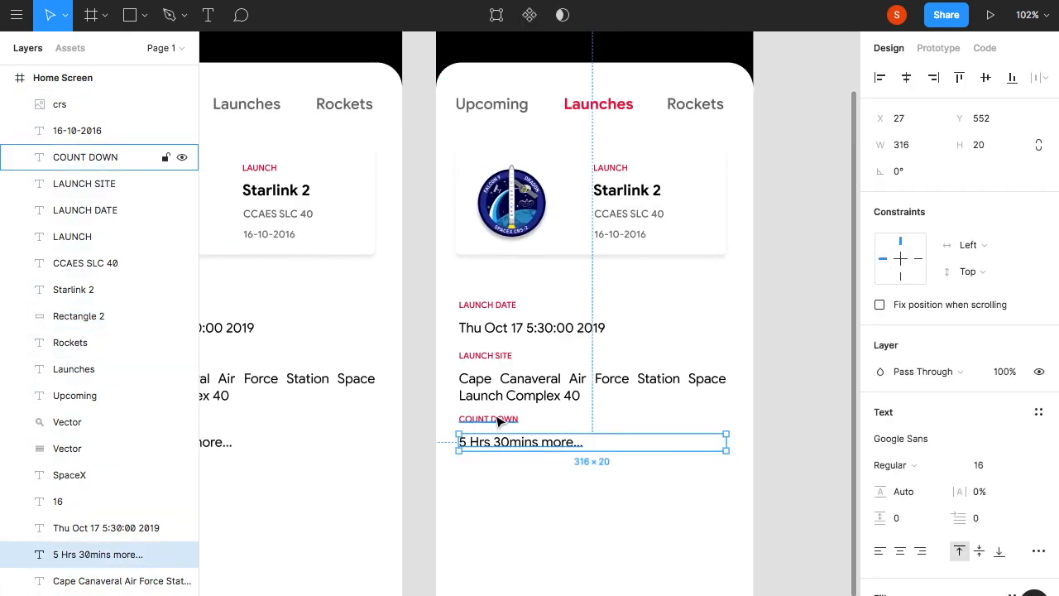
{"action": "left_click", "coordinate": [500, 420], "text": "shift"}
{"action": "left_click", "coordinate": [480, 381], "text": "shift"}
{"action": "left_click", "coordinate": [476, 355], "text": "shift"}
{"action": "left_click", "coordinate": [480, 328], "text": "shift"}
{"action": "left_click", "coordinate": [472, 304], "text": "shift"}
{"action": "key", "text": "Delete"}
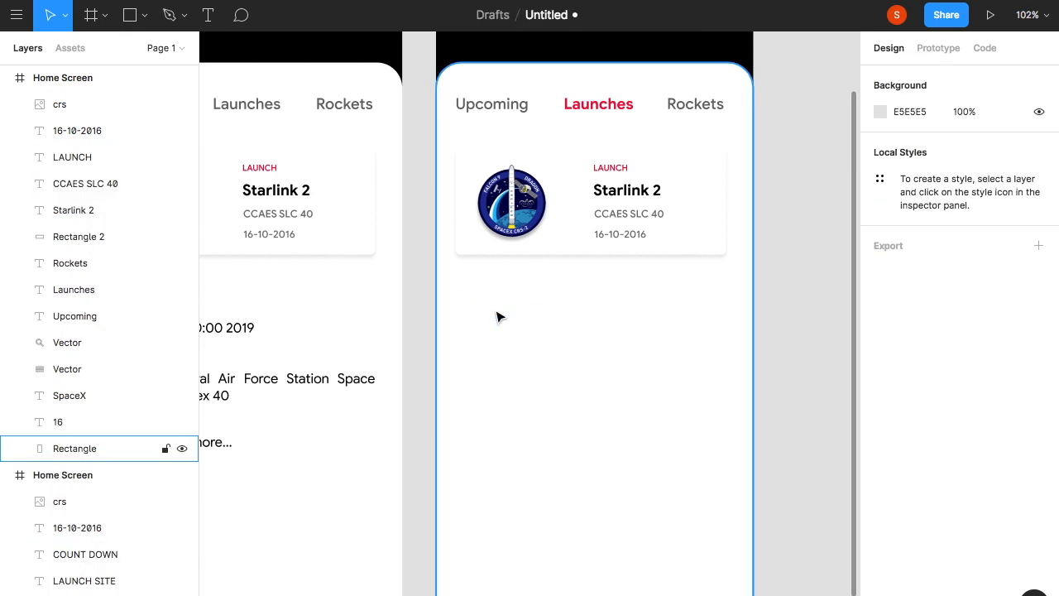
{"action": "scroll", "coordinate": [499, 316], "scroll_direction": "up", "scroll_amount": 1}
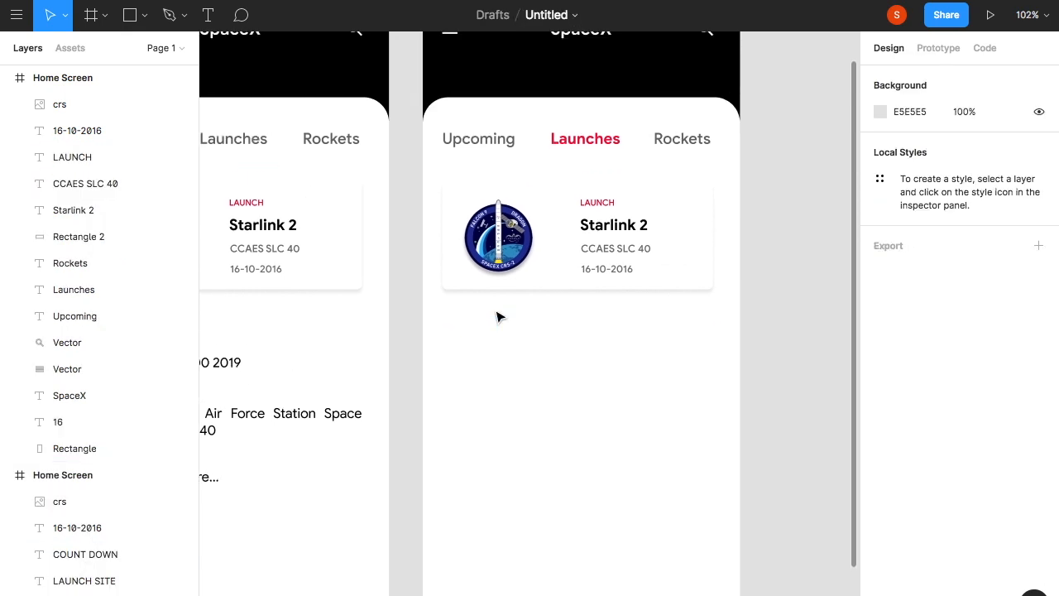
{"action": "left_click", "coordinate": [573, 279]}
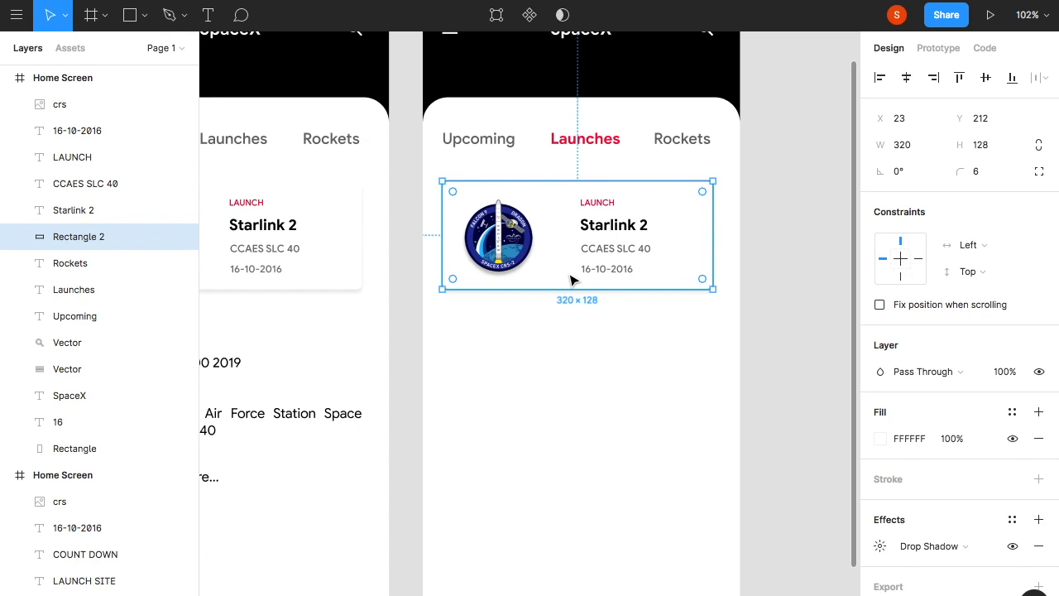
{"action": "key", "text": "super+d"}
{"action": "left_click_drag", "start_coordinate": [562, 260], "coordinate": [560, 343]}
{"action": "key", "text": "super+z"}
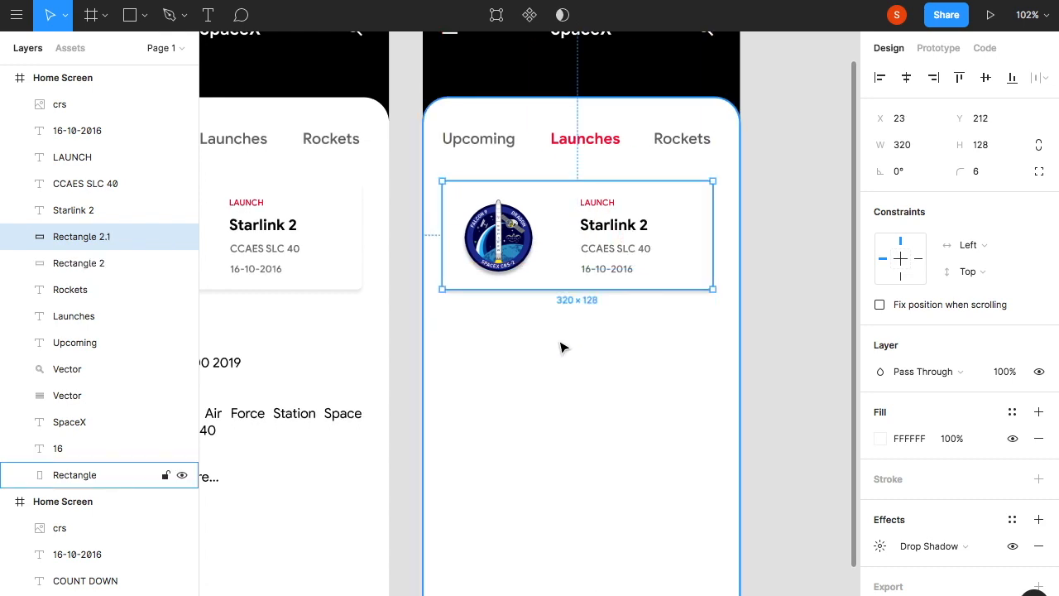
{"action": "key", "text": "super+z"}
Duplicate the launch card with its badge and texts three times down the Launches screen, forming four evenly stacked cards.
{"action": "left_click", "coordinate": [500, 239], "text": "shift"}
{"action": "left_click", "coordinate": [613, 225], "text": "shift"}
{"action": "left_click", "coordinate": [596, 201], "text": "shift"}
{"action": "left_click", "coordinate": [616, 250], "text": "shift"}
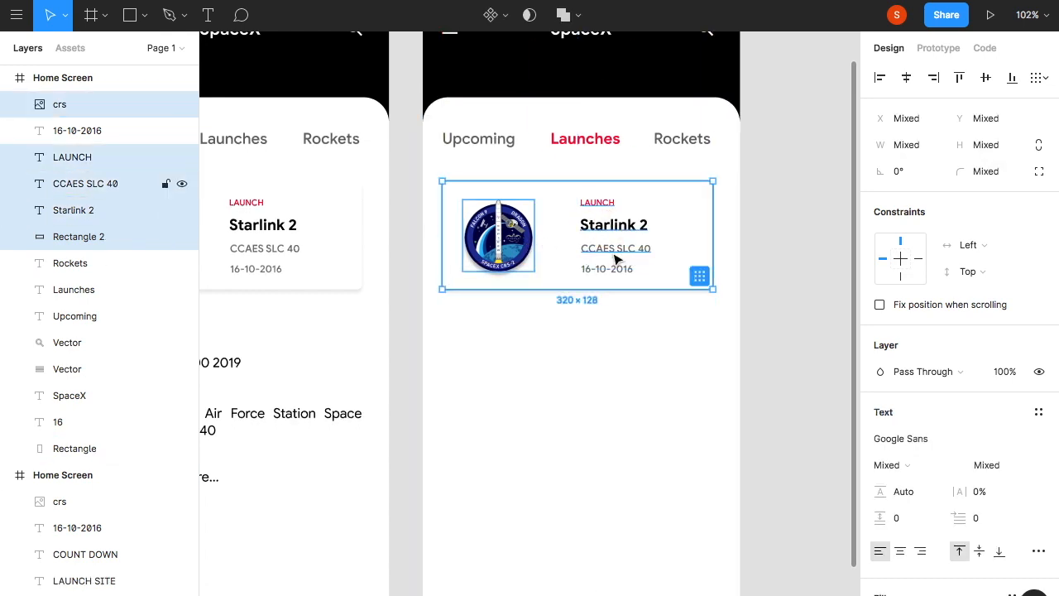
{"action": "key", "text": "super+d"}
{"action": "left_click_drag", "start_coordinate": [617, 259], "coordinate": [615, 506]}
{"action": "key", "text": "super+d"}
{"action": "scroll", "coordinate": [615, 506], "scroll_direction": "down", "scroll_amount": 5}
{"action": "key", "text": "super+d"}
{"action": "left_click_drag", "start_coordinate": [676, 298], "coordinate": [679, 422]}
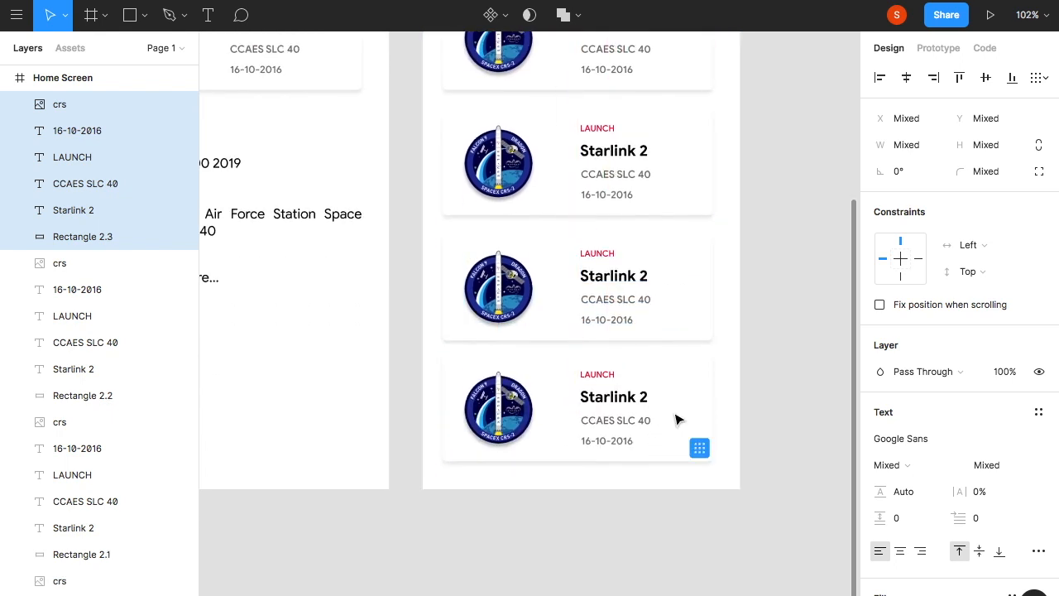
{"action": "scroll", "coordinate": [745, 389], "scroll_direction": "up", "scroll_amount": 1}
{"action": "left_click", "coordinate": [763, 370]}
Change the second launch card's title to "DemoSat".
{"action": "scroll", "coordinate": [744, 368], "scroll_direction": "up", "scroll_amount": 3}
{"action": "scroll", "coordinate": [662, 398], "scroll_direction": "up", "scroll_amount": 3}
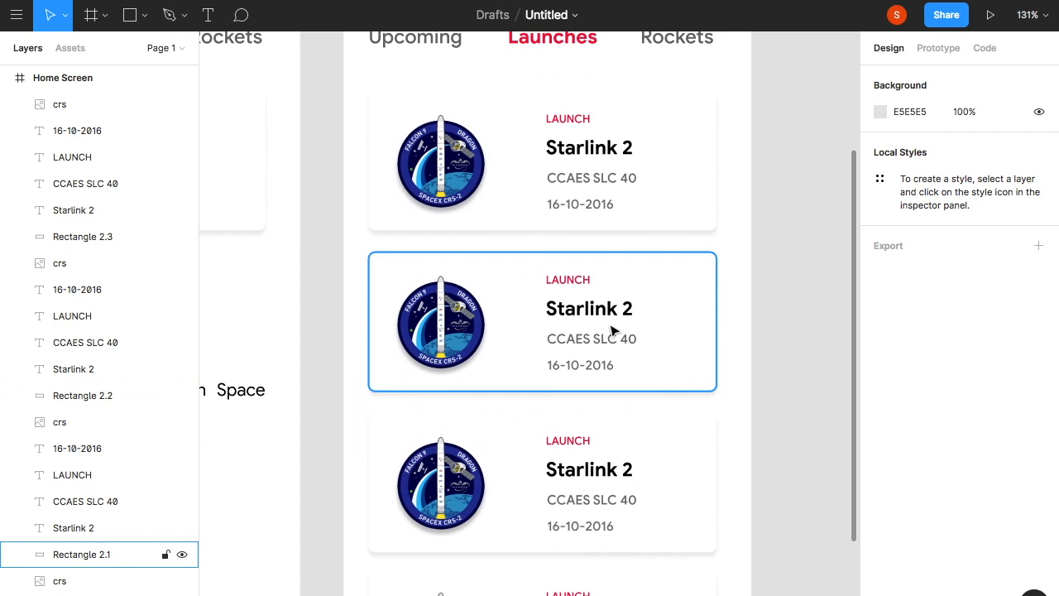
{"action": "double_click", "coordinate": [608, 313]}
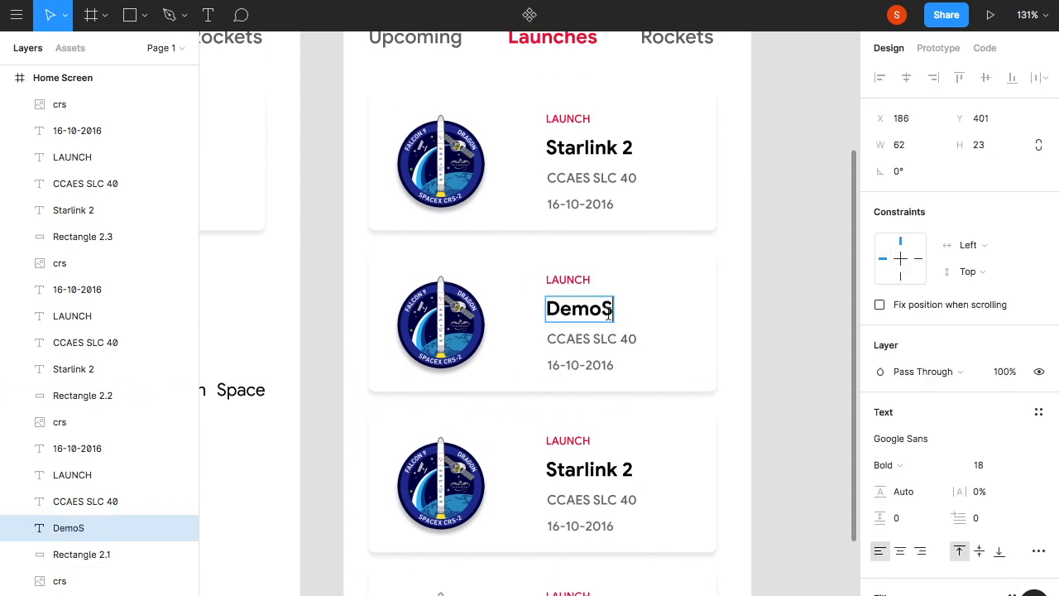
{"action": "scroll", "coordinate": [693, 333], "scroll_direction": "up", "scroll_amount": 5}
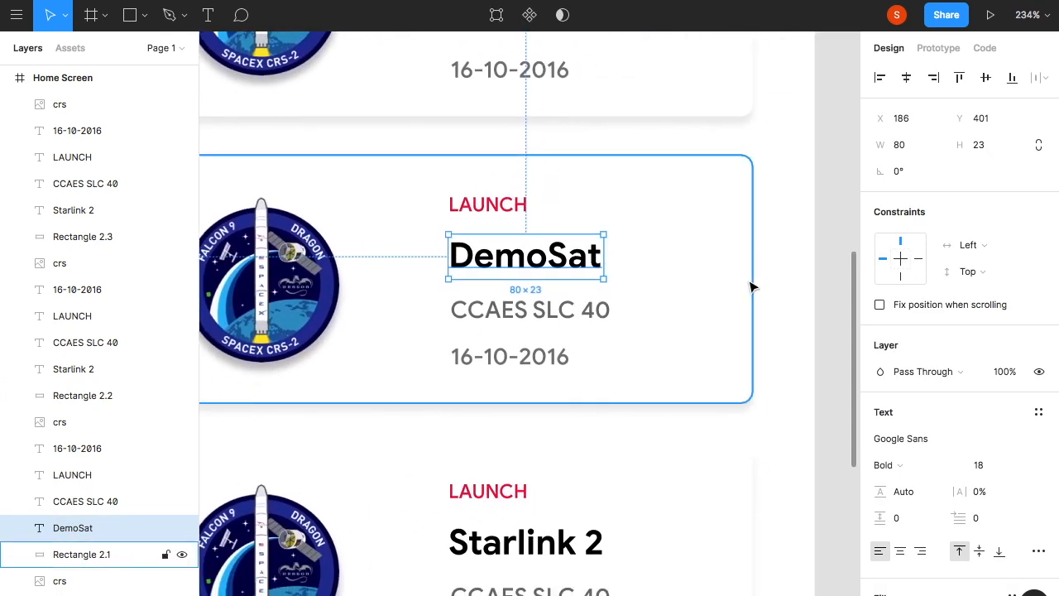
{"action": "left_click", "coordinate": [698, 317]}
{"action": "double_click", "coordinate": [546, 335]}
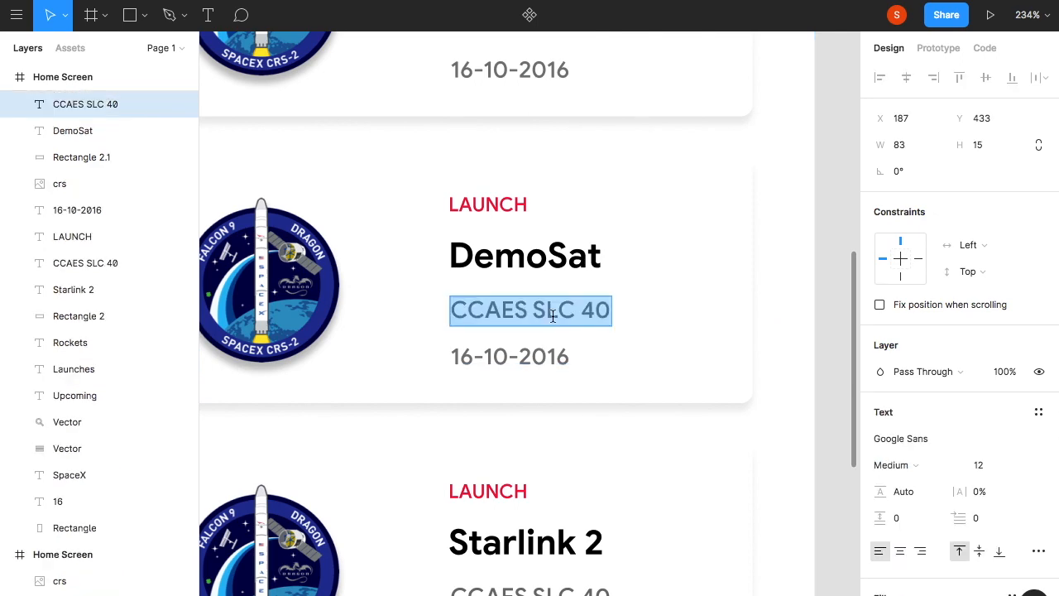
{"action": "scroll", "coordinate": [786, 281], "scroll_direction": "up", "scroll_amount": 2}
{"action": "key", "text": "Escape"}
{"action": "scroll", "coordinate": [790, 278], "scroll_direction": "down", "scroll_amount": 3}
{"action": "scroll", "coordinate": [807, 256], "scroll_direction": "down", "scroll_amount": 3}
{"action": "left_click", "coordinate": [803, 218]}
{"action": "scroll", "coordinate": [703, 265], "scroll_direction": "down", "scroll_amount": 2}
Change the third launch card's title to "Falcon 9 Test" and its site text to "CCAES SEC 40".
{"action": "double_click", "coordinate": [574, 305]}
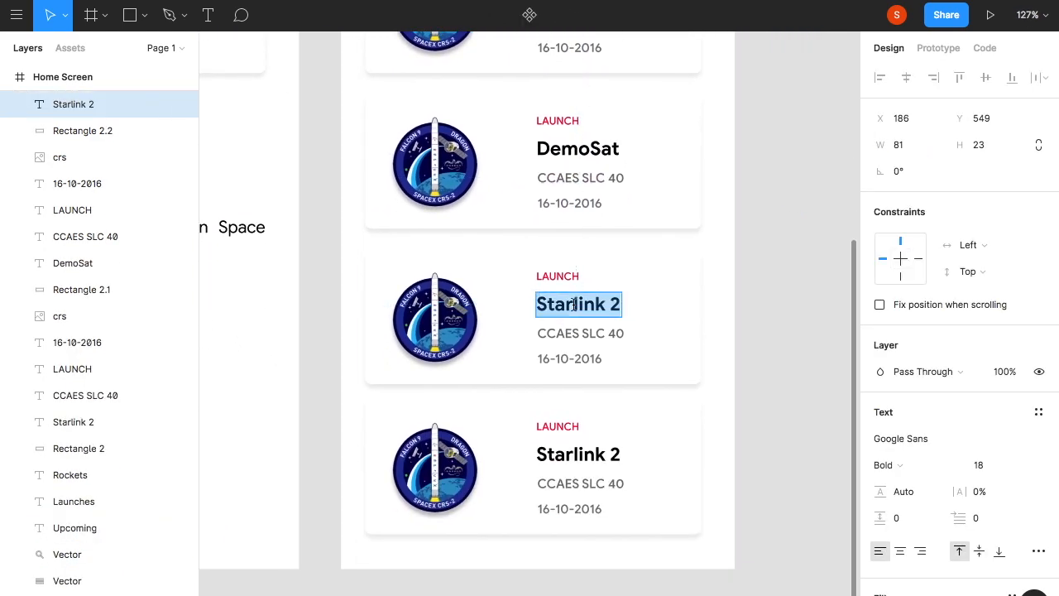
{"action": "type", "text": "Falcon 9 Test"}
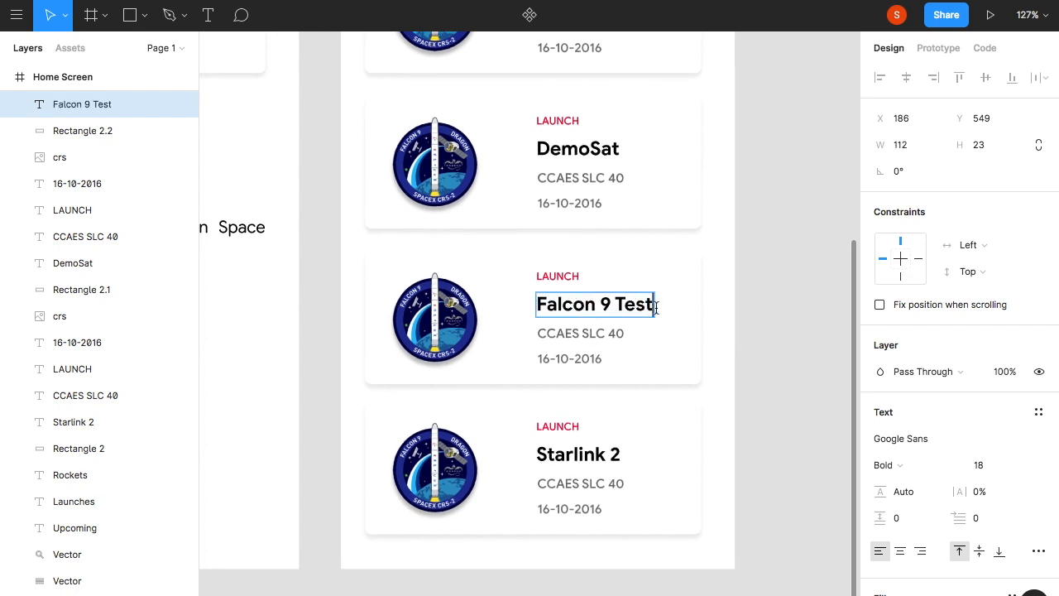
{"action": "left_click", "coordinate": [769, 366]}
{"action": "scroll", "coordinate": [729, 347], "scroll_direction": "down", "scroll_amount": 2}
{"action": "double_click", "coordinate": [610, 275]}
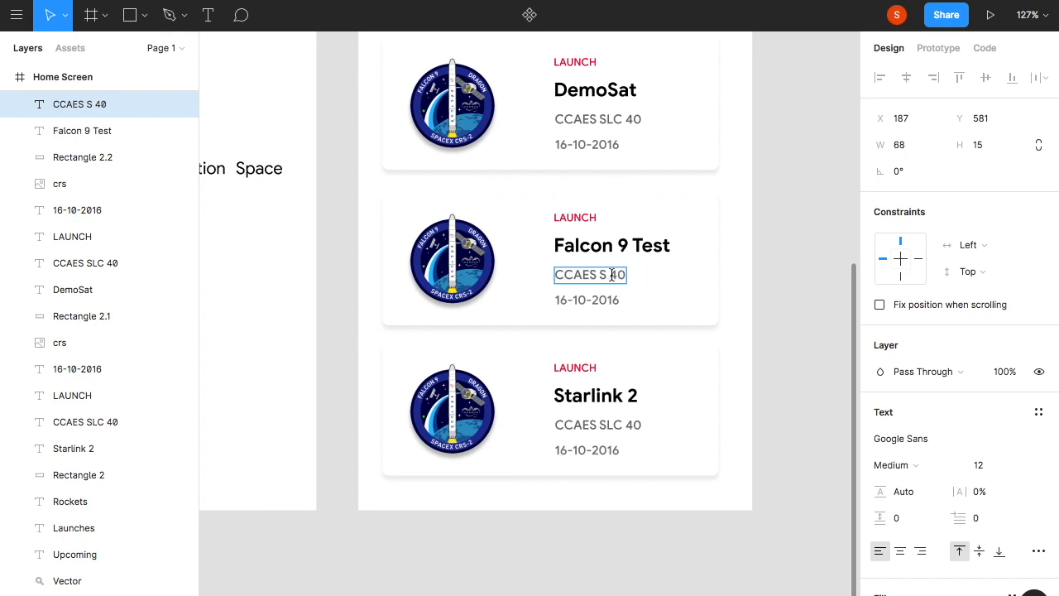
{"action": "left_click", "coordinate": [793, 319]}
Change the DemoSat card's site text to "AAAES SLC 40".
{"action": "scroll", "coordinate": [792, 320], "scroll_direction": "up", "scroll_amount": 2}
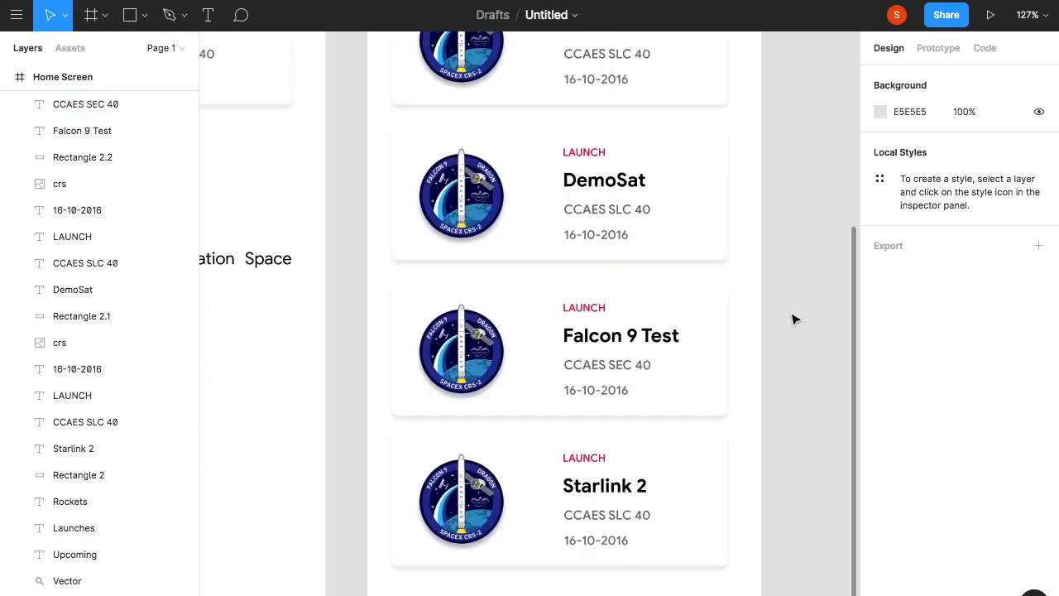
{"action": "left_click", "coordinate": [591, 213]}
{"action": "scroll", "coordinate": [770, 265], "scroll_direction": "down", "scroll_amount": 2}
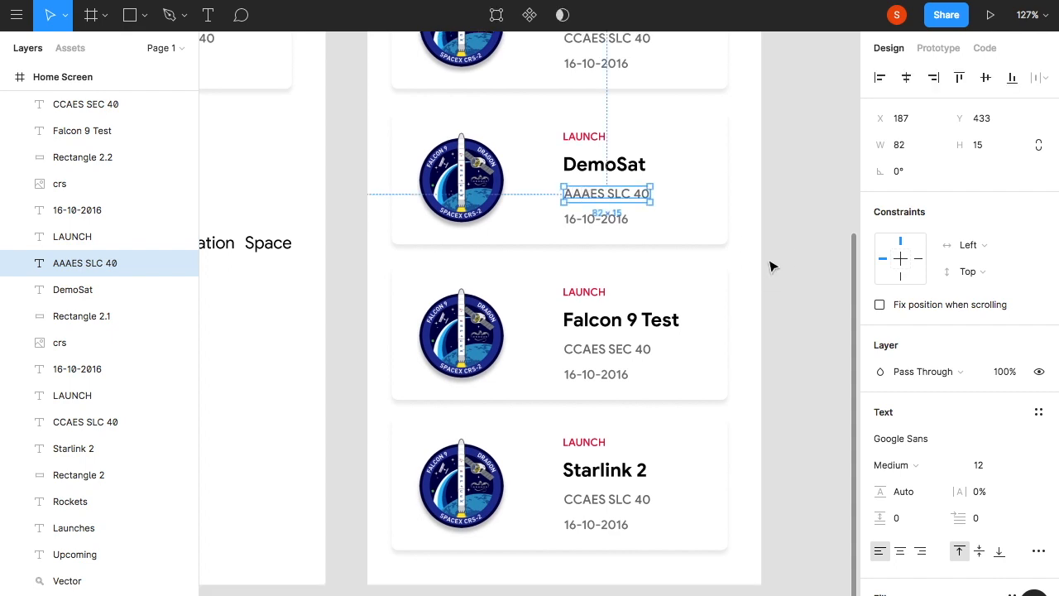
Change the fourth launch card's site text to "CAAES SLC 40" and its title to "CRS - 2".
{"action": "double_click", "coordinate": [580, 428]}
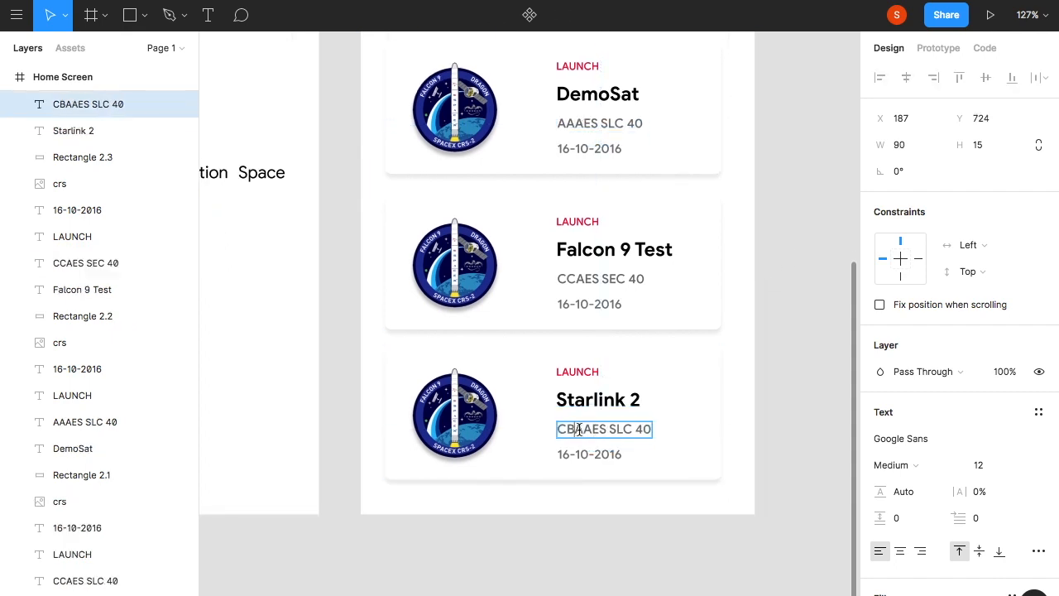
{"action": "left_click", "coordinate": [818, 336]}
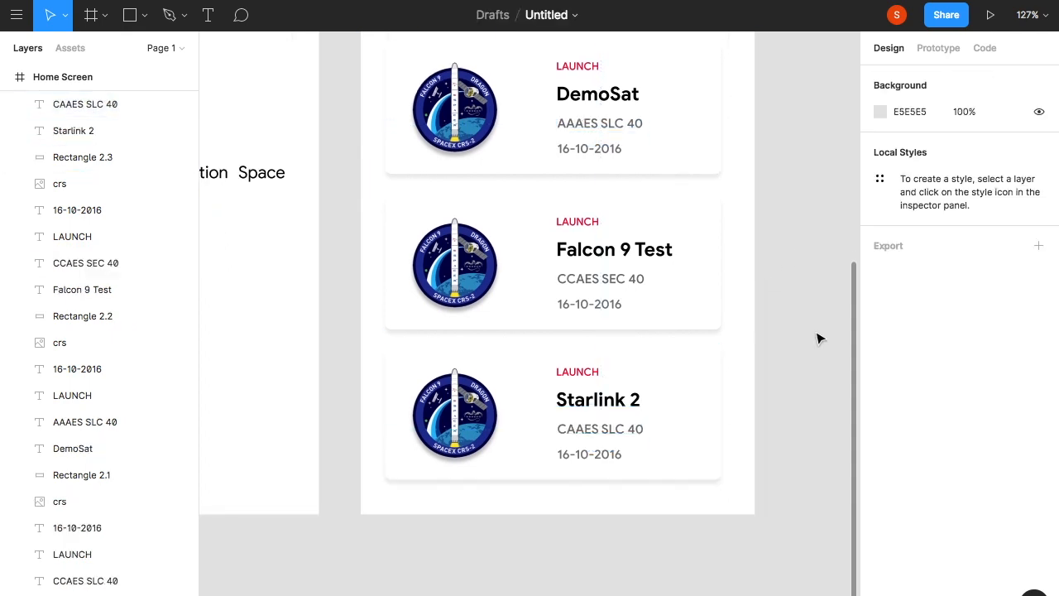
{"action": "scroll", "coordinate": [817, 336], "scroll_direction": "up", "scroll_amount": 1}
{"action": "scroll", "coordinate": [818, 339], "scroll_direction": "up", "scroll_amount": 1}
{"action": "double_click", "coordinate": [587, 518]}
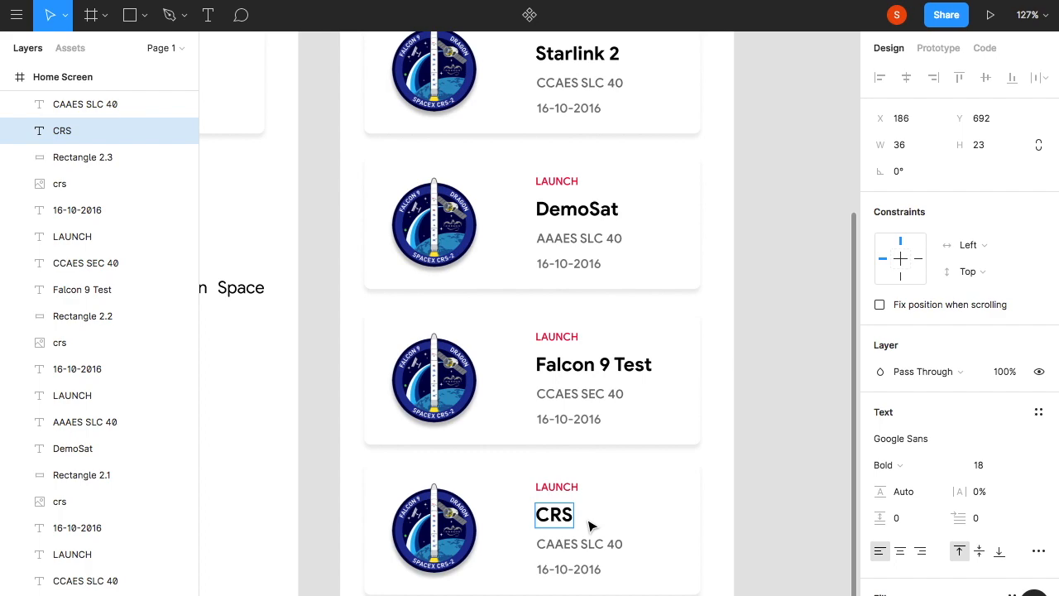
{"action": "left_click", "coordinate": [776, 519]}
{"action": "scroll", "coordinate": [781, 499], "scroll_direction": "up", "scroll_amount": 1}
{"action": "scroll", "coordinate": [683, 440], "scroll_direction": "down", "scroll_amount": 3}
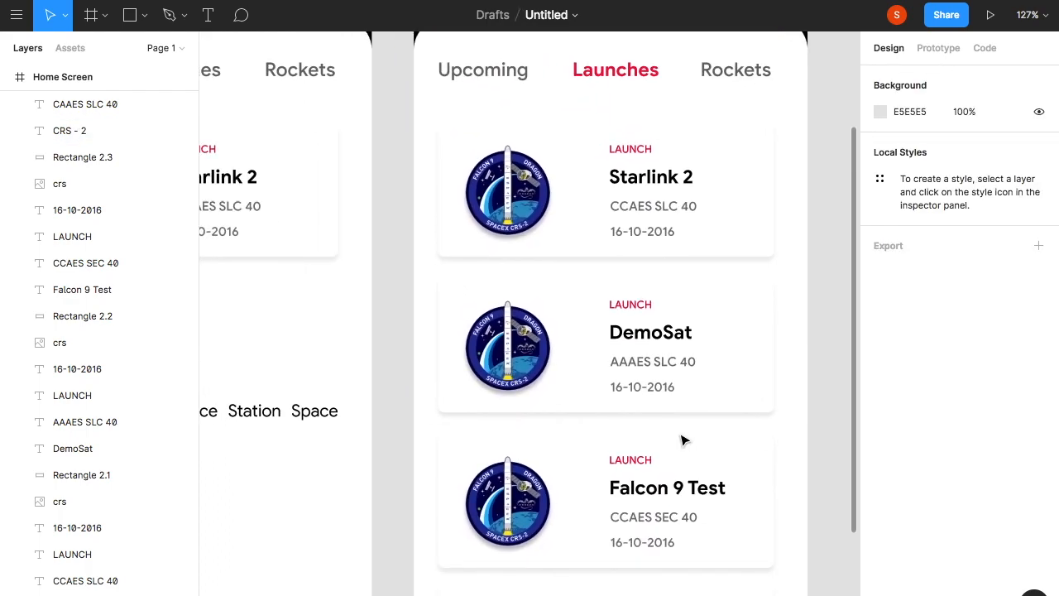
{"action": "key", "text": "ctrl+Left"}
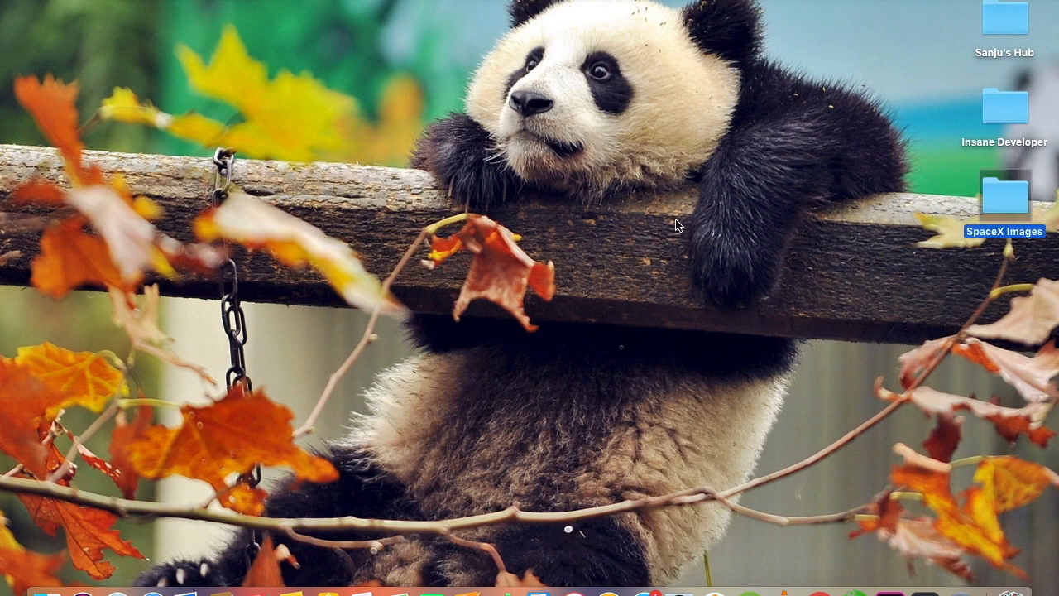
{"action": "key", "text": "super+o"}
{"action": "key", "text": "ctrl+Right"}
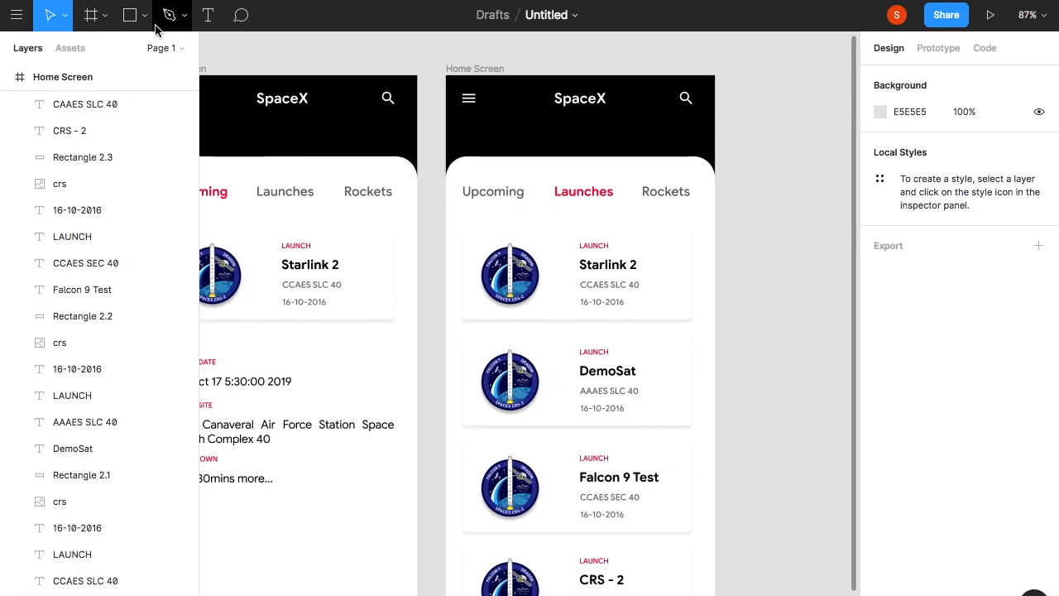
Choose crs.png, demosat02.png, falcon9.png, falcon09.png, falconheavy.jpg, falconsat01.png and spacexlogoblack.png for placing as images.
{"action": "left_click", "coordinate": [145, 15]}
{"action": "left_click", "coordinate": [157, 171]}
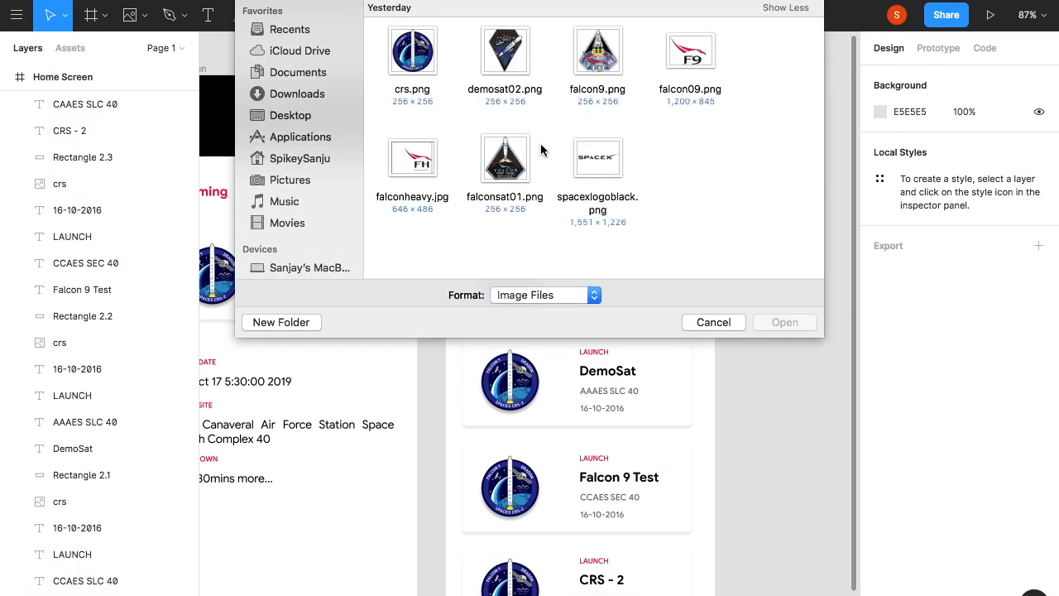
{"action": "left_click", "coordinate": [496, 166]}
{"action": "left_click", "coordinate": [505, 70], "text": "super"}
{"action": "left_click", "coordinate": [434, 78], "text": "super"}
{"action": "left_click", "coordinate": [426, 178], "text": "super"}
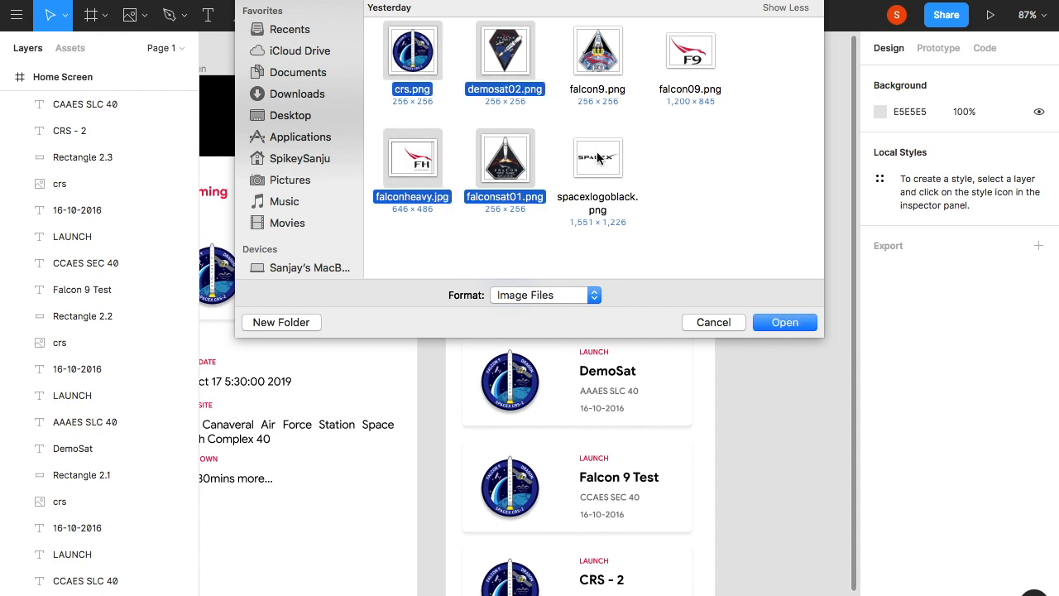
{"action": "left_click", "coordinate": [600, 161], "text": "super"}
{"action": "left_click", "coordinate": [680, 59], "text": "super"}
{"action": "left_click", "coordinate": [784, 322]}
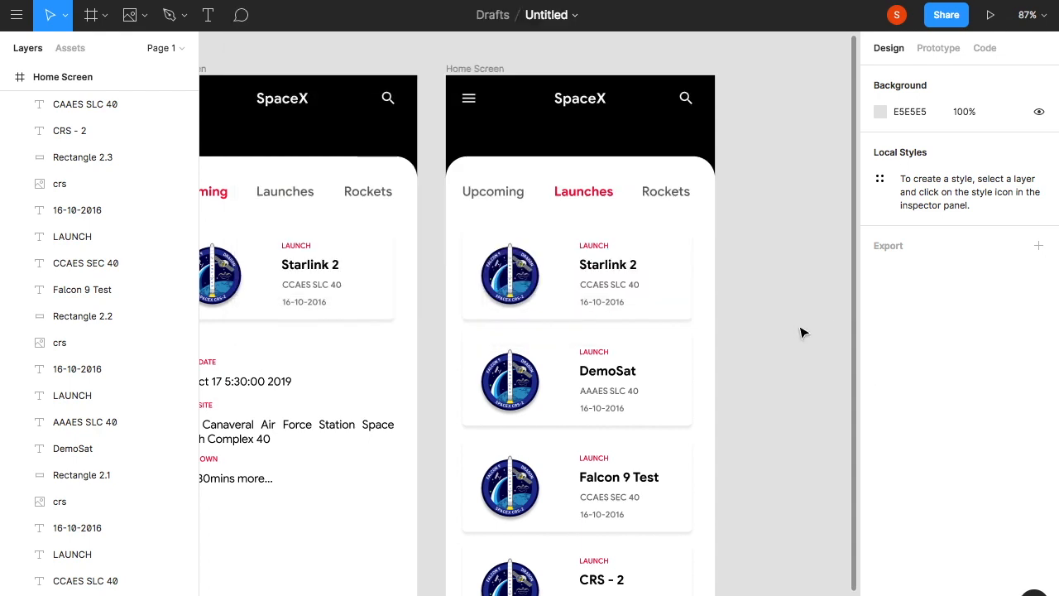
Place all seven chosen SpaceX images on the empty canvas beside the two screens.
{"action": "scroll", "coordinate": [799, 327], "scroll_direction": "right", "scroll_amount": 5}
{"action": "scroll", "coordinate": [798, 327], "scroll_direction": "down", "scroll_amount": 5}
{"action": "left_click", "coordinate": [709, 255]}
{"action": "left_click", "coordinate": [706, 404]}
{"action": "left_click", "coordinate": [649, 404]}
{"action": "left_click", "coordinate": [655, 473]}
{"action": "left_click", "coordinate": [728, 471]}
{"action": "left_click", "coordinate": [781, 432]}
{"action": "left_click", "coordinate": [791, 496]}
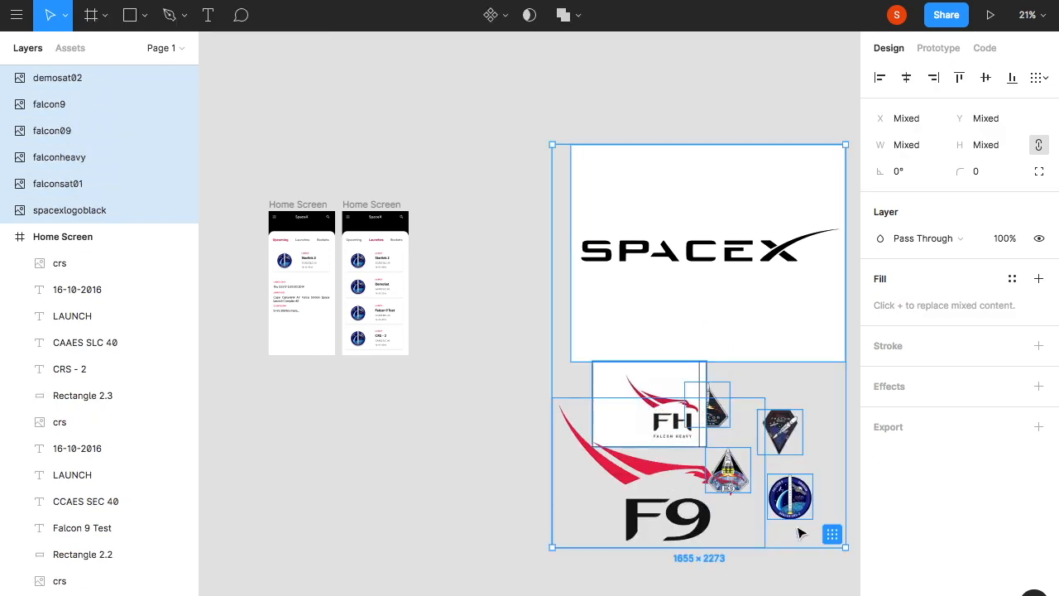
{"action": "left_click", "coordinate": [480, 431]}
Move the demosat02 badge away from the other imported images to a spot just beside the Launches screen.
{"action": "scroll", "coordinate": [779, 372], "scroll_direction": "down", "scroll_amount": 2}
{"action": "left_click", "coordinate": [851, 436]}
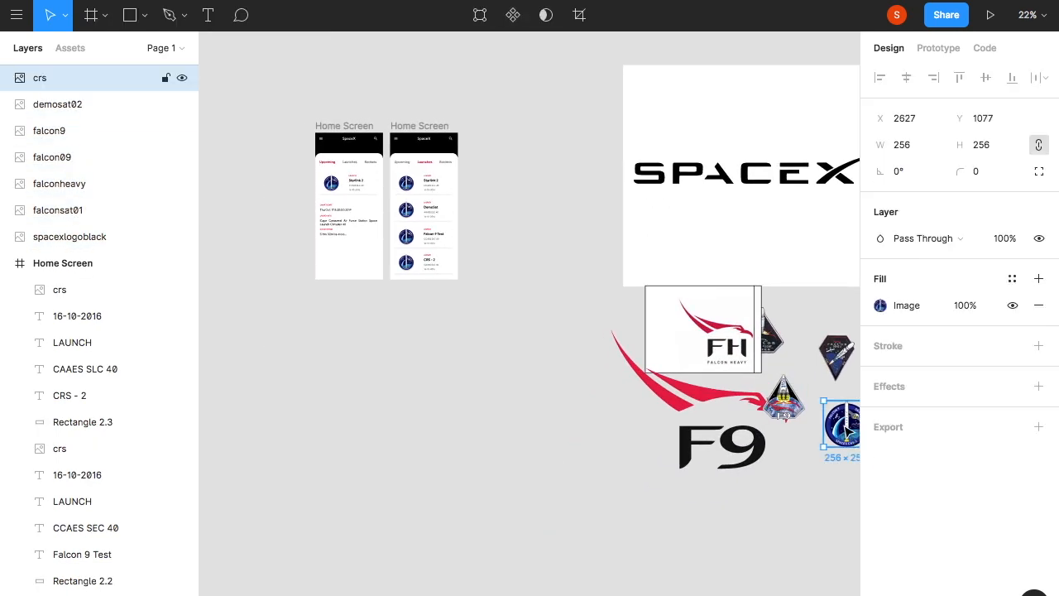
{"action": "left_click_drag", "start_coordinate": [837, 358], "coordinate": [490, 354]}
{"action": "scroll", "coordinate": [610, 326], "scroll_direction": "up", "scroll_amount": 5}
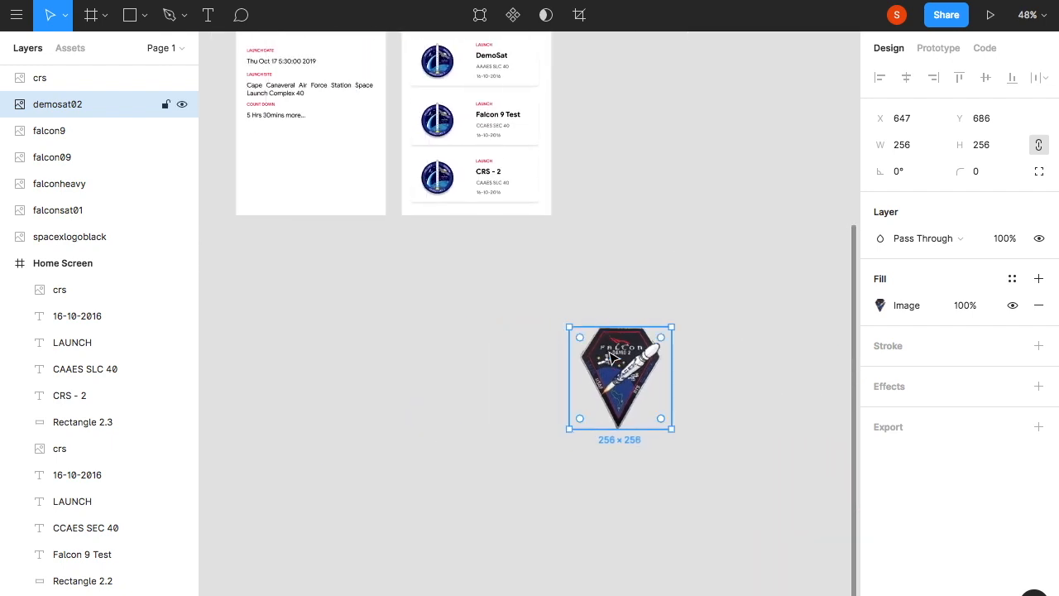
{"action": "left_click_drag", "start_coordinate": [579, 338], "coordinate": [635, 217]}
{"action": "scroll", "coordinate": [541, 224], "scroll_direction": "up", "scroll_amount": 3}
Check the size of the existing card badges and delete the crs badge from the Falcon 9 Test card.
{"action": "left_click", "coordinate": [483, 240]}
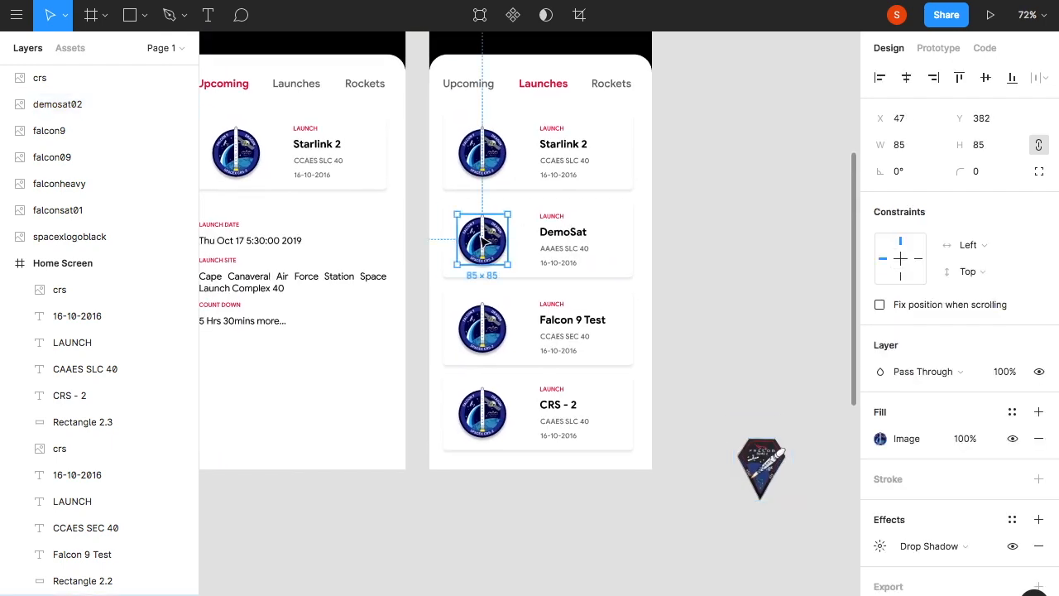
{"action": "left_click", "coordinate": [482, 152]}
{"action": "scroll", "coordinate": [483, 151], "scroll_direction": "up", "scroll_amount": 2}
{"action": "scroll", "coordinate": [742, 392], "scroll_direction": "down", "scroll_amount": 3}
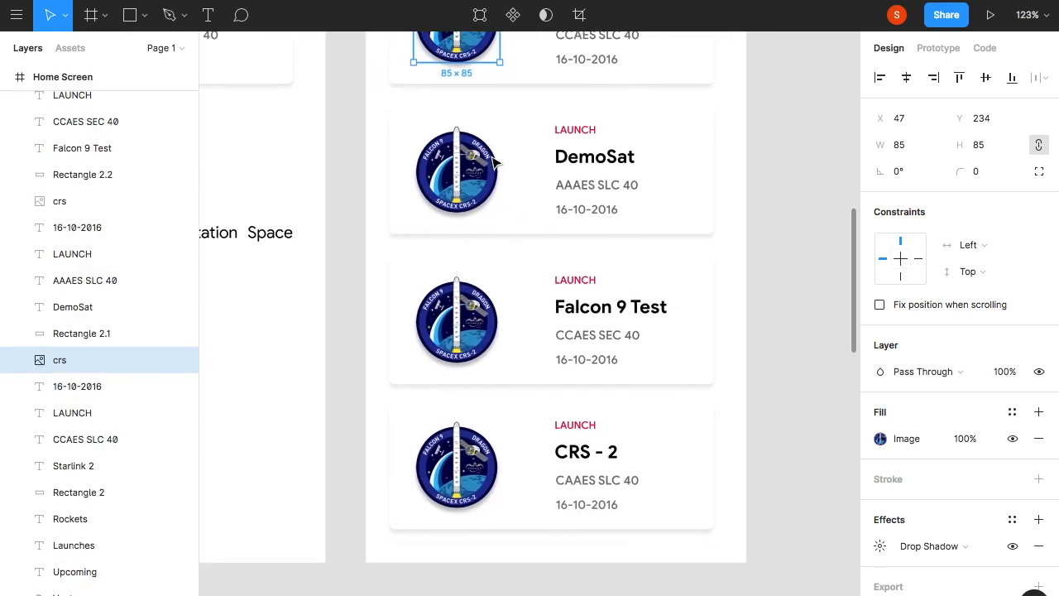
{"action": "scroll", "coordinate": [623, 328], "scroll_direction": "up", "scroll_amount": 2}
{"action": "scroll", "coordinate": [623, 328], "scroll_direction": "left", "scroll_amount": 1}
{"action": "left_click", "coordinate": [499, 296]}
{"action": "key", "text": "Delete"}
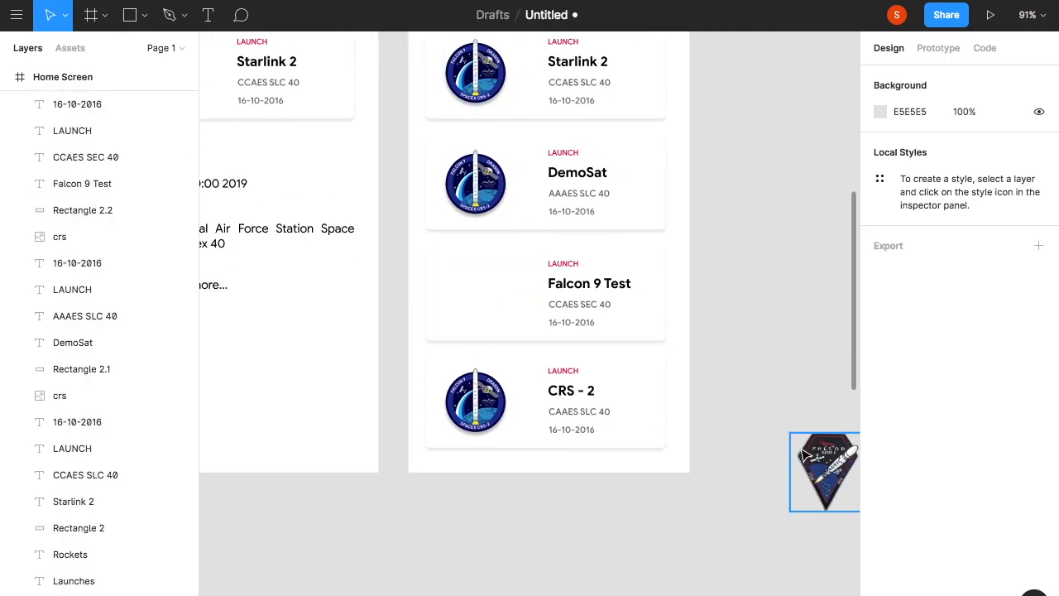
Resize the demosat02 badge proportionally to a height of 85 and place it in the Falcon 9 Test card.
{"action": "left_click", "coordinate": [818, 472]}
{"action": "type", "text": "85"}
{"action": "key", "text": "Return"}
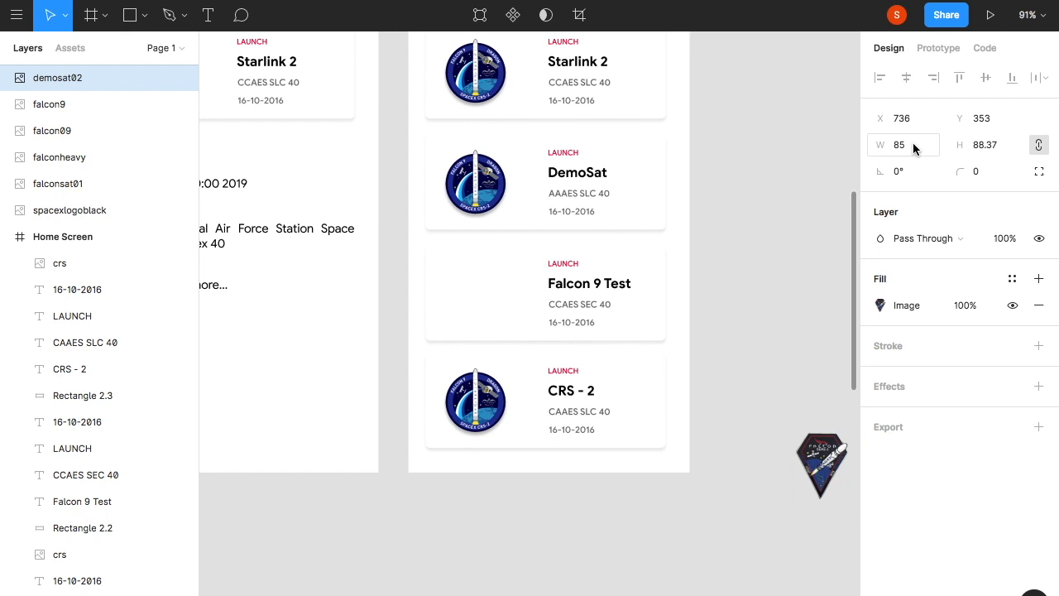
{"action": "left_click", "coordinate": [995, 144]}
{"action": "type", "text": "85"}
{"action": "key", "text": "Return"}
{"action": "left_click_drag", "start_coordinate": [821, 463], "coordinate": [478, 283]}
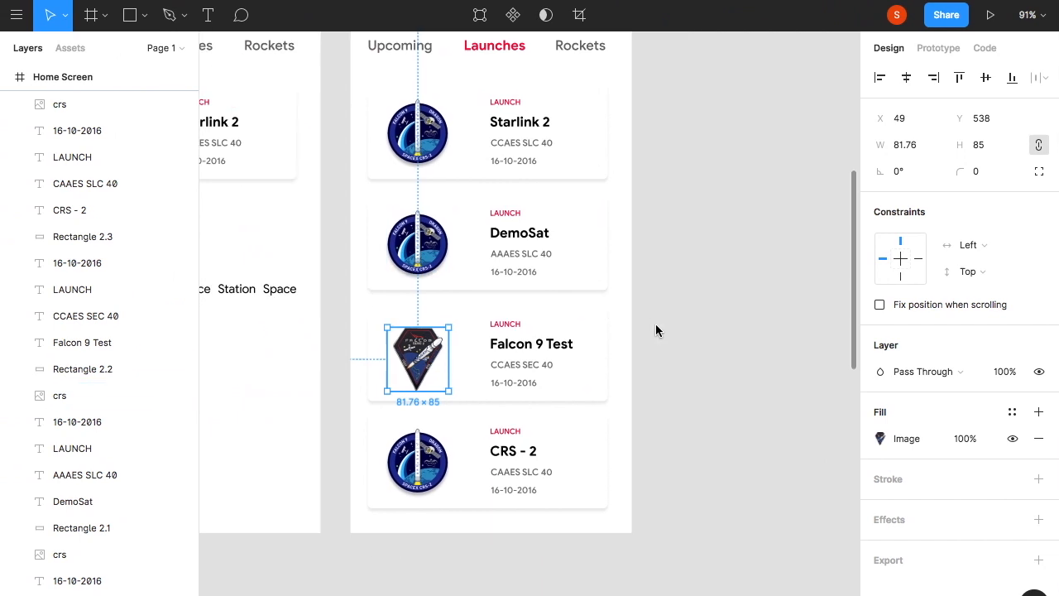
Move the falcon9 badge from the imported images to the empty canvas near the Launches screen.
{"action": "scroll", "coordinate": [656, 325], "scroll_direction": "down", "scroll_amount": 5}
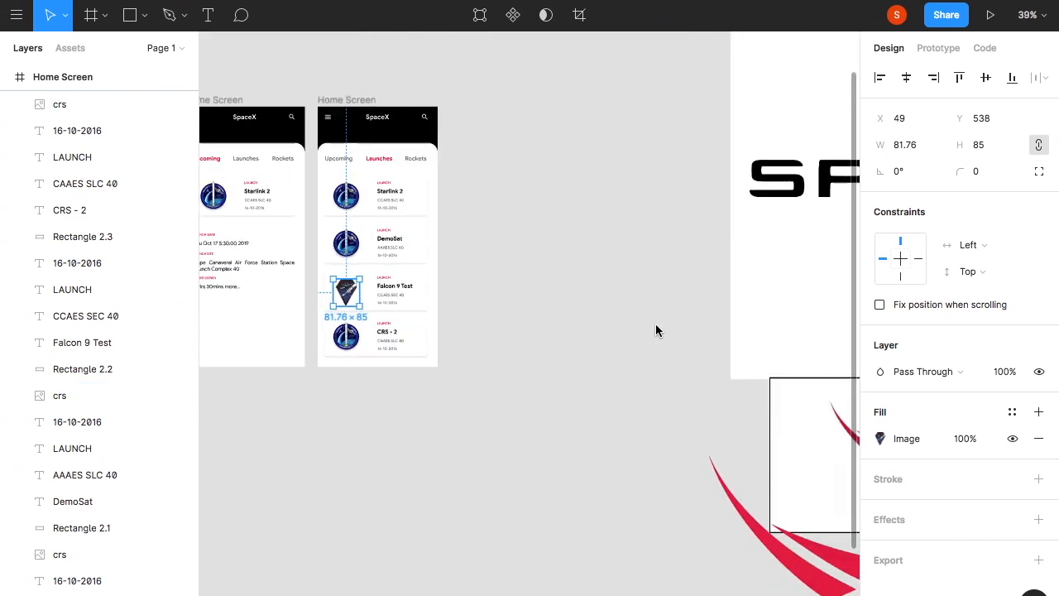
{"action": "scroll", "coordinate": [655, 323], "scroll_direction": "down", "scroll_amount": 3}
{"action": "scroll", "coordinate": [656, 323], "scroll_direction": "right", "scroll_amount": 2}
{"action": "double_click", "coordinate": [757, 403]}
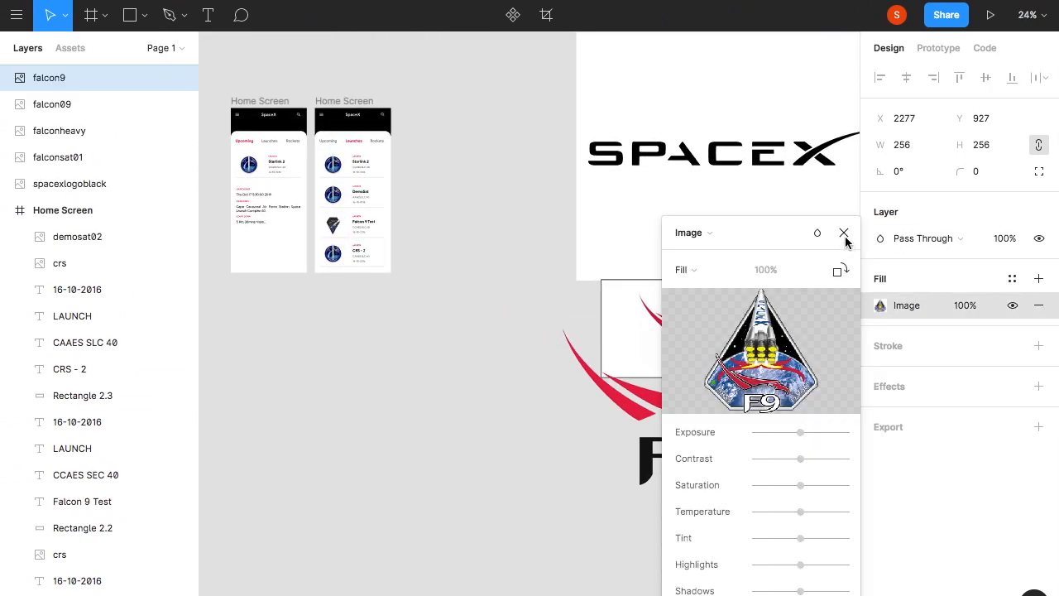
{"action": "left_click", "coordinate": [844, 234]}
{"action": "left_click_drag", "start_coordinate": [763, 395], "coordinate": [494, 255]}
{"action": "scroll", "coordinate": [494, 257], "scroll_direction": "up", "scroll_amount": 4}
{"action": "scroll", "coordinate": [492, 260], "scroll_direction": "up", "scroll_amount": 2}
{"action": "scroll", "coordinate": [492, 259], "scroll_direction": "left", "scroll_amount": 2}
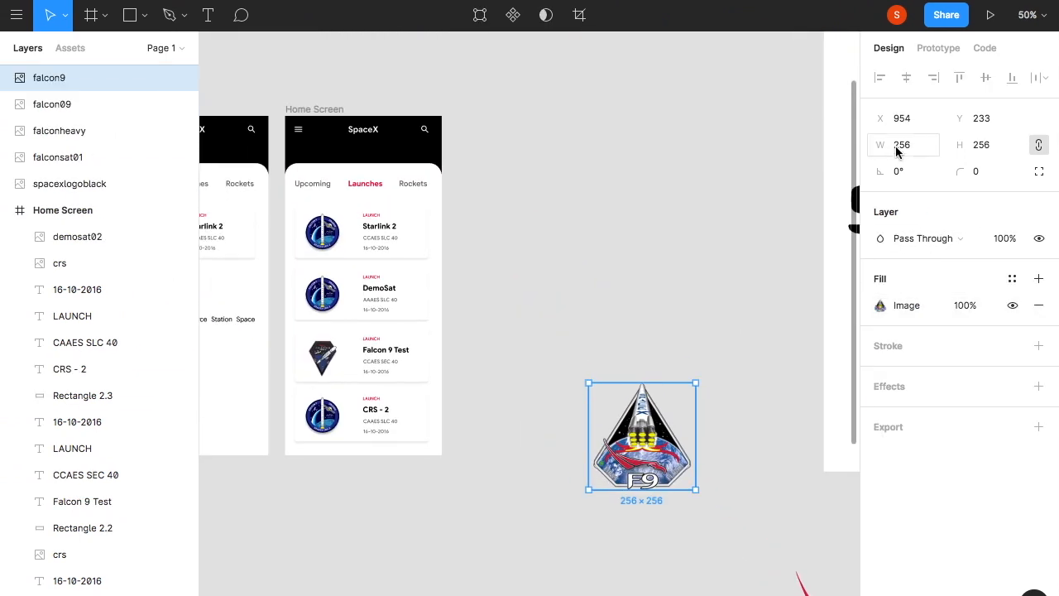
Resize the falcon9 badge to 85 × 85 and place it beside the DemoSat card.
{"action": "key", "text": "Return"}
{"action": "left_click", "coordinate": [628, 367]}
{"action": "left_click_drag", "start_coordinate": [614, 406], "coordinate": [466, 307]}
{"action": "scroll", "coordinate": [328, 304], "scroll_direction": "up", "scroll_amount": 1}
{"action": "scroll", "coordinate": [329, 305], "scroll_direction": "left", "scroll_amount": 2}
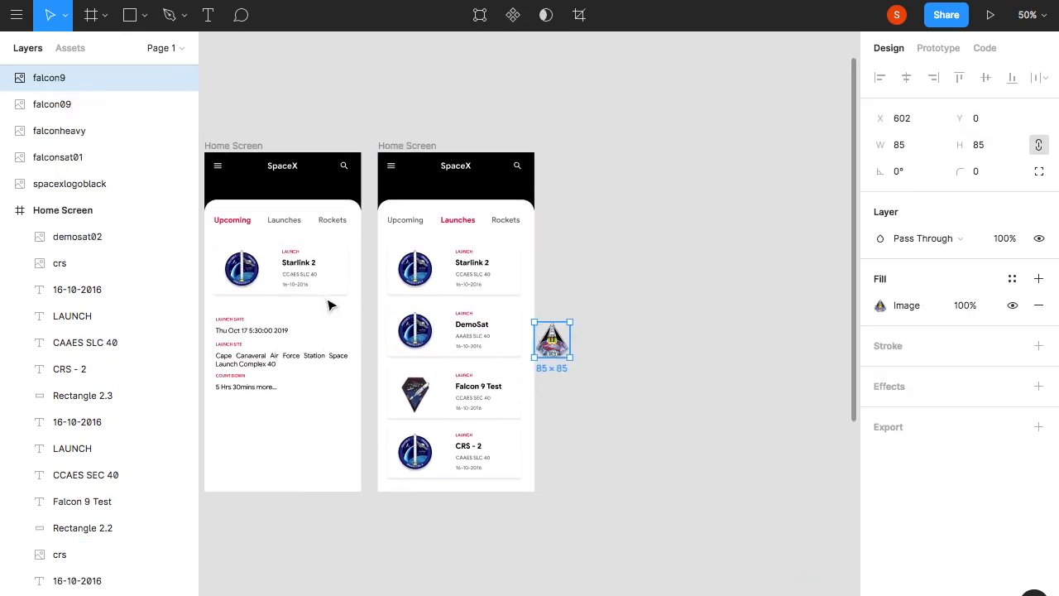
Move the large F9 logo down and bring the falconsat01 and crs badges, shrunk to 85 × 85, closer to the Launches screen.
{"action": "key", "text": "ctrl+Right"}
{"action": "key", "text": "ctrl+Left"}
{"action": "scroll", "coordinate": [560, 315], "scroll_direction": "right", "scroll_amount": 2}
{"action": "scroll", "coordinate": [560, 314], "scroll_direction": "down", "scroll_amount": 5}
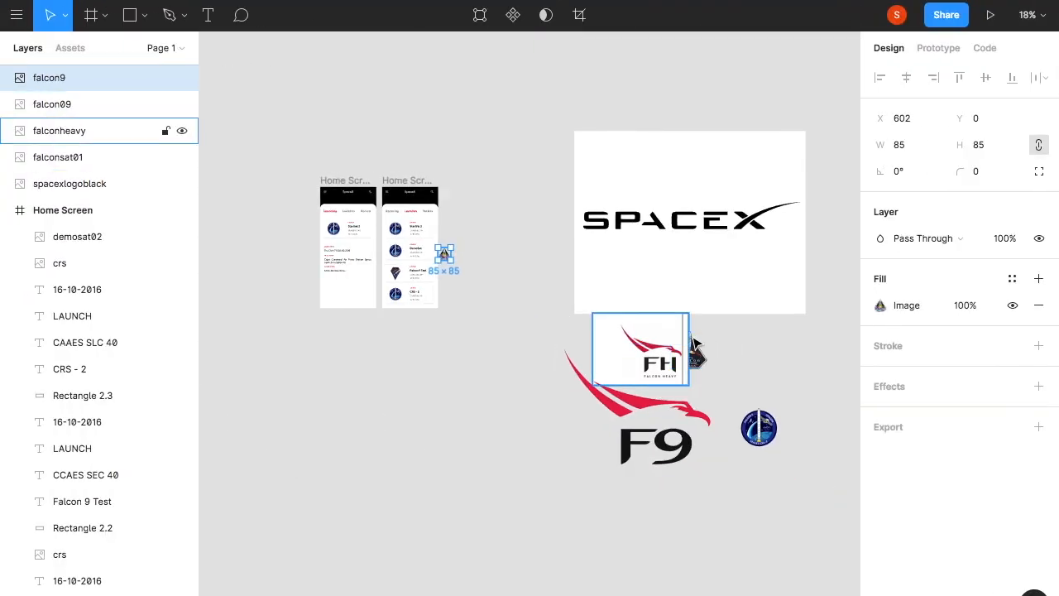
{"action": "left_click_drag", "start_coordinate": [704, 380], "coordinate": [697, 433]}
{"action": "left_click", "coordinate": [701, 364]}
{"action": "left_click_drag", "start_coordinate": [701, 365], "coordinate": [489, 323]}
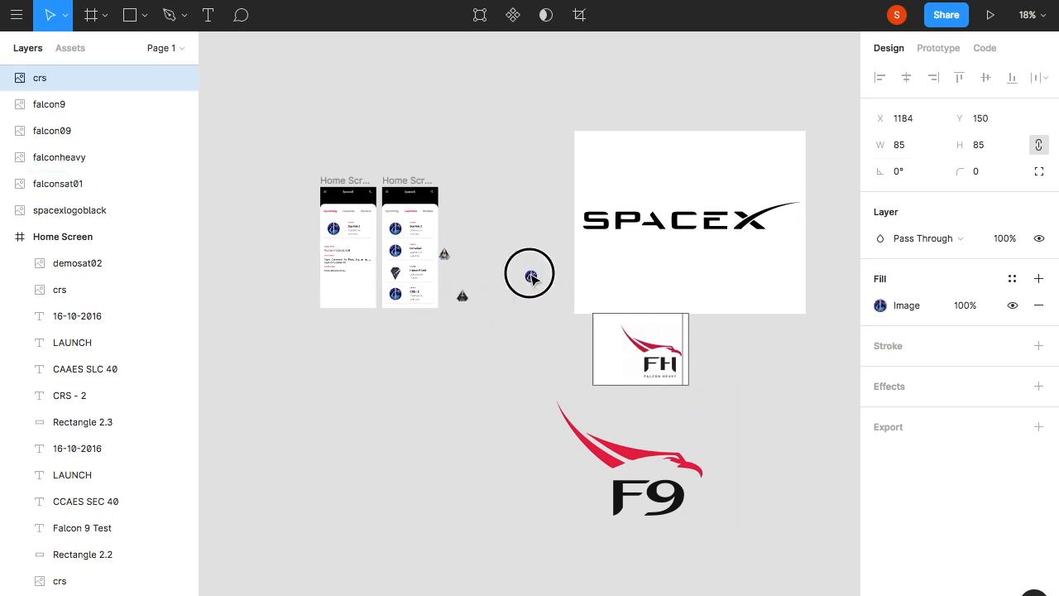
Replace the DemoSat card's crs badge with the falcon9 badge.
{"action": "scroll", "coordinate": [532, 279], "scroll_direction": "up", "scroll_amount": 5, "text": "ctrl"}
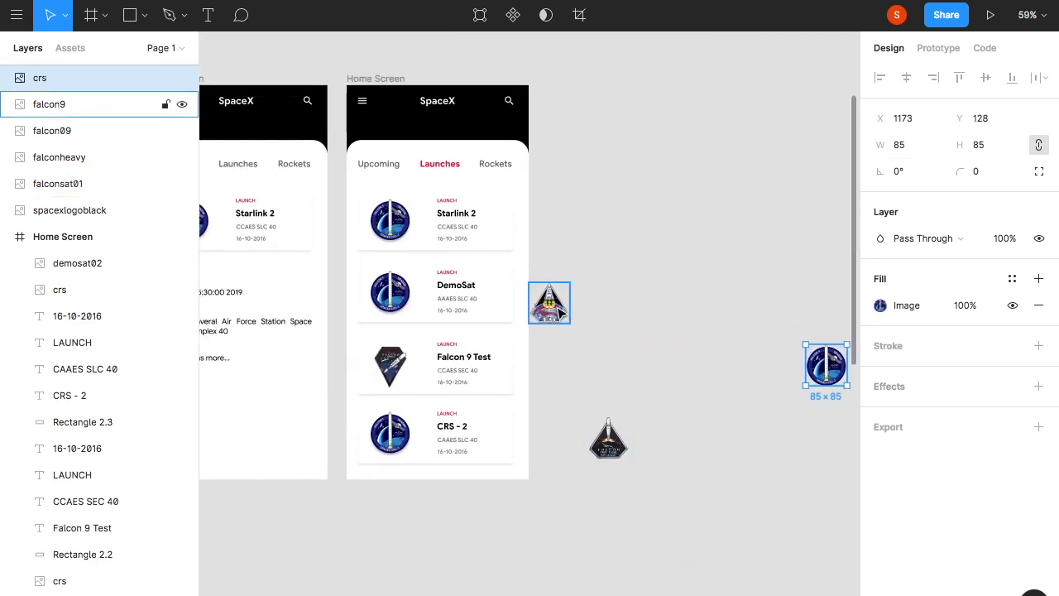
{"action": "left_click", "coordinate": [390, 293]}
{"action": "key", "text": "Delete"}
{"action": "left_click", "coordinate": [549, 304]}
{"action": "left_click_drag", "start_coordinate": [559, 309], "coordinate": [395, 294]}
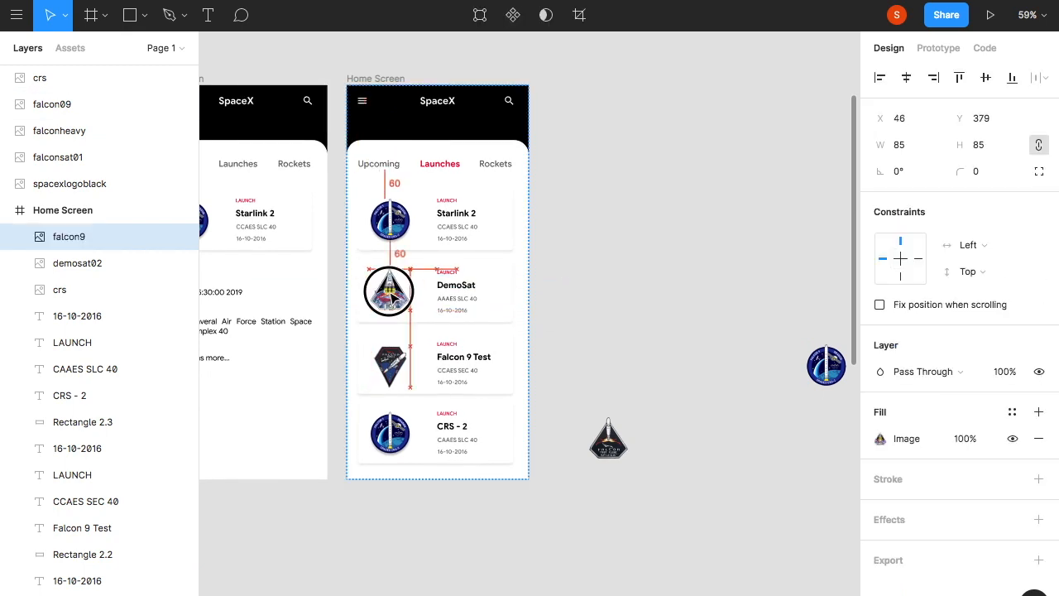
{"action": "left_click", "coordinate": [596, 290]}
Replace the Starlink 2 card's badge with falconsat01 and align the DemoSat card's falcon9 badge at X 47, Y 381.
{"action": "scroll", "coordinate": [596, 291], "scroll_direction": "up", "scroll_amount": 2}
{"action": "scroll", "coordinate": [596, 290], "scroll_direction": "left", "scroll_amount": 2}
{"action": "left_click_drag", "start_coordinate": [710, 512], "coordinate": [492, 304]}
{"action": "key", "text": "Escape"}
{"action": "scroll", "coordinate": [529, 372], "scroll_direction": "up", "scroll_amount": 5}
{"action": "left_click_drag", "start_coordinate": [423, 319], "coordinate": [430, 332]}
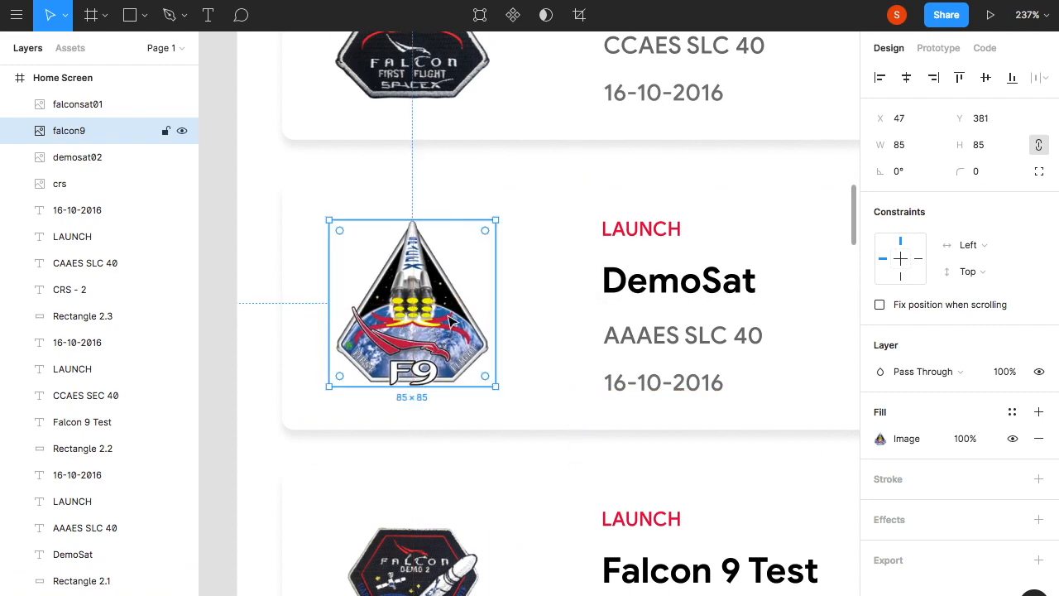
{"action": "left_click", "coordinate": [518, 300]}
{"action": "scroll", "coordinate": [518, 301], "scroll_direction": "down", "scroll_amount": 5}
{"action": "left_click", "coordinate": [645, 433]}
Change the date on the Launches screen's Starlink 2 card to 16-12-2014.
{"action": "scroll", "coordinate": [521, 315], "scroll_direction": "up", "scroll_amount": 5}
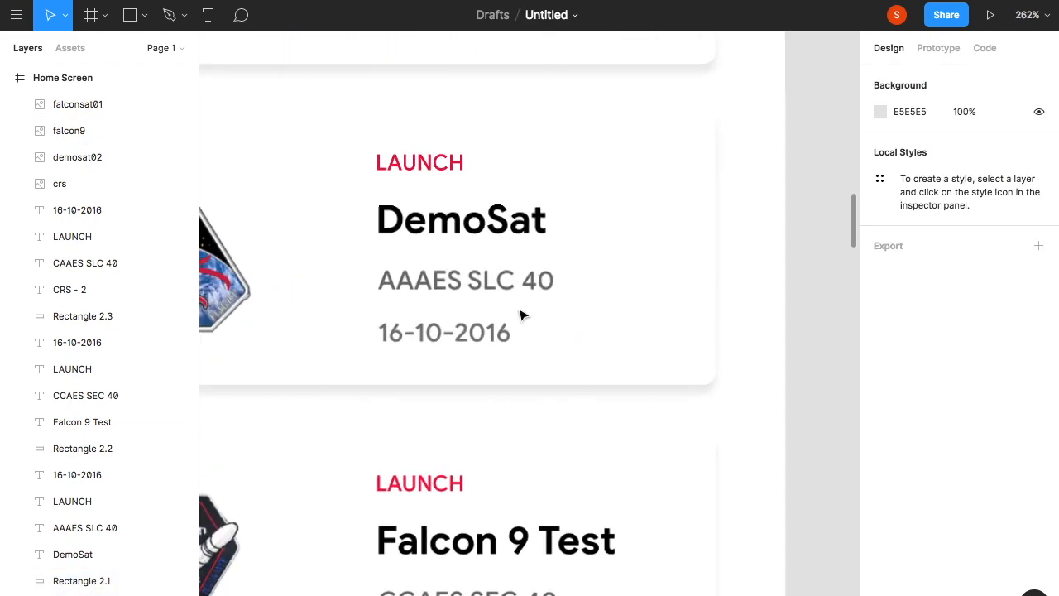
{"action": "scroll", "coordinate": [520, 314], "scroll_direction": "up", "scroll_amount": 3}
{"action": "double_click", "coordinate": [555, 225]}
{"action": "left_click", "coordinate": [554, 225]}
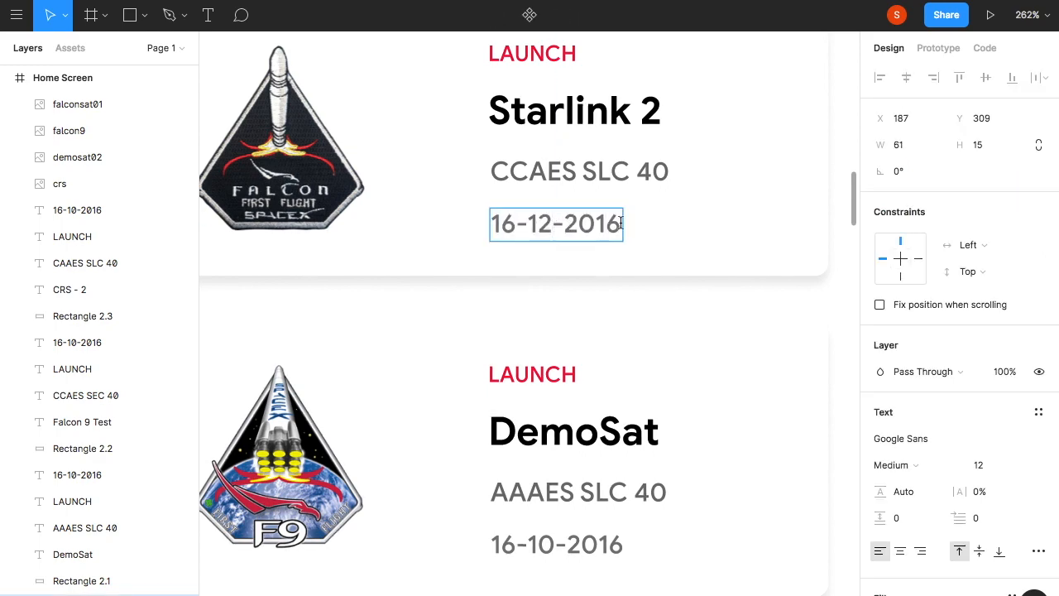
{"action": "type", "text": "4"}
{"action": "key", "text": "Escape"}
Change the DemoSat card's date to 06-07-2018.
{"action": "scroll", "coordinate": [683, 331], "scroll_direction": "down", "scroll_amount": 6}
{"action": "left_click", "coordinate": [591, 279]}
{"action": "scroll", "coordinate": [606, 284], "scroll_direction": "down", "scroll_amount": 2}
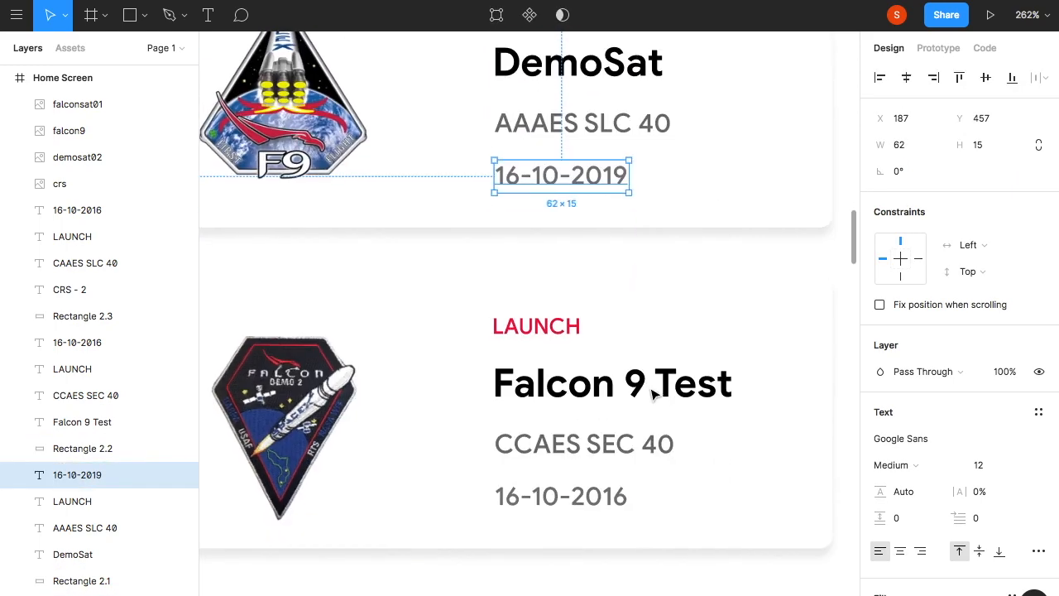
{"action": "double_click", "coordinate": [608, 184]}
{"action": "left_click", "coordinate": [609, 181]}
{"action": "key", "text": "BackSpace"}
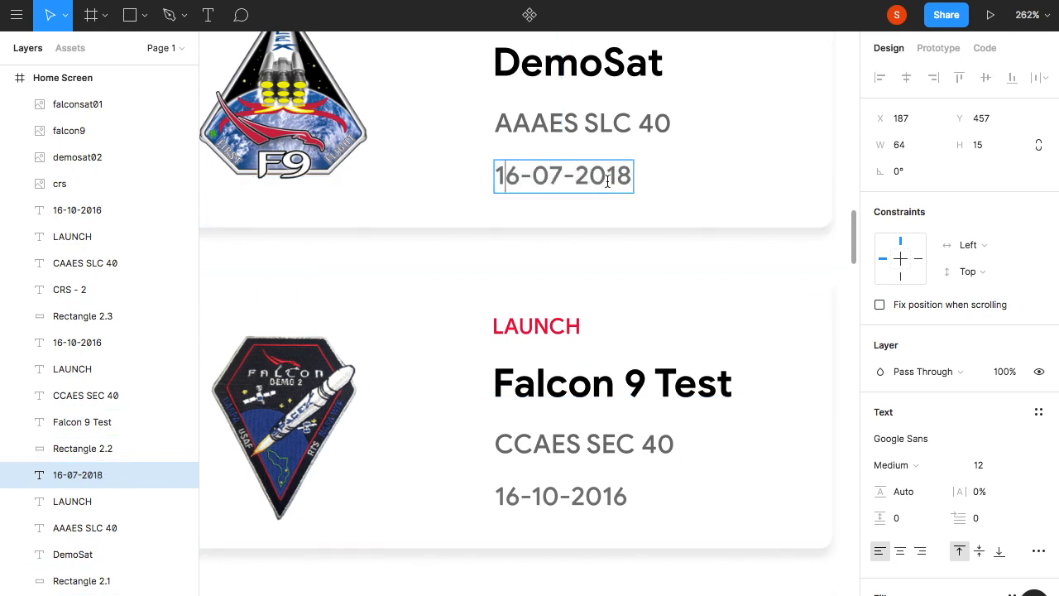
{"action": "type", "text": "0"}
{"action": "key", "text": "Escape"}
Change the Falcon 9 Test card's date to 18-03-2019.
{"action": "scroll", "coordinate": [745, 397], "scroll_direction": "down", "scroll_amount": 3}
{"action": "double_click", "coordinate": [613, 348]}
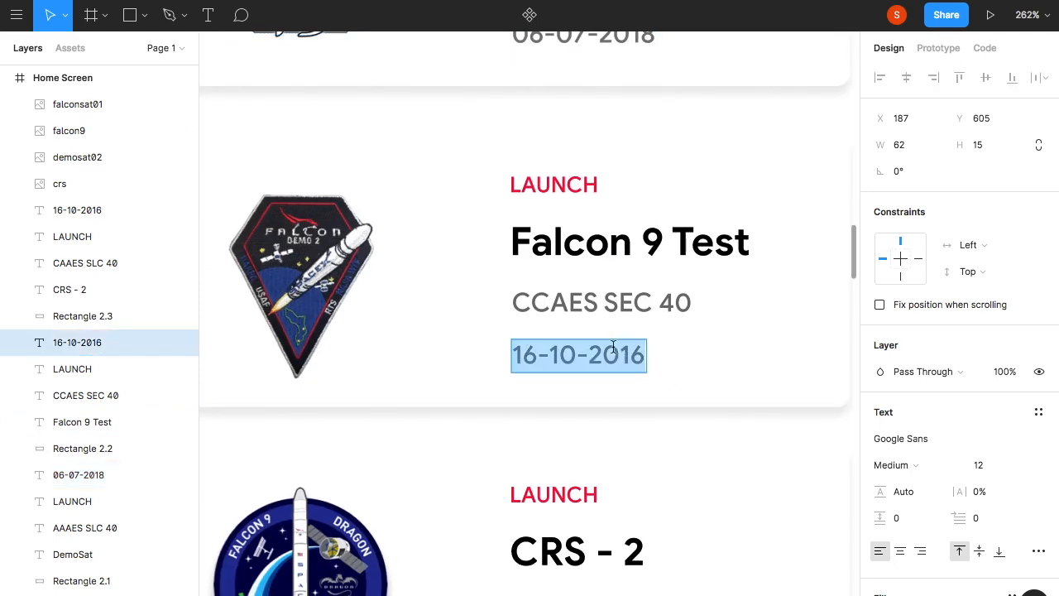
{"action": "key", "text": "Right"}
{"action": "key", "text": "BackSpace"}
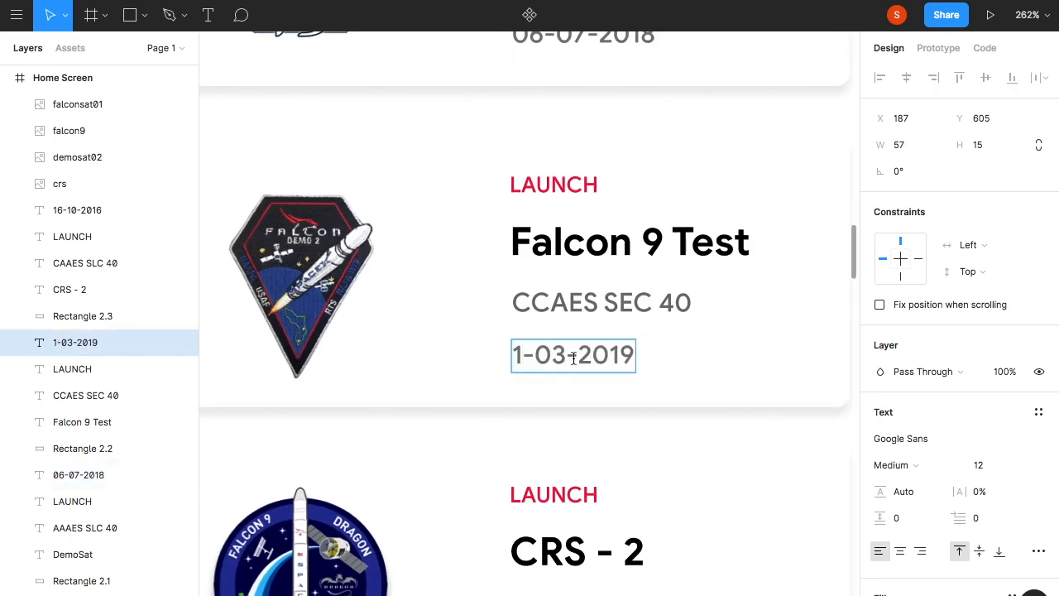
{"action": "type", "text": "8"}
{"action": "left_click", "coordinate": [626, 385]}
Change the CRS - 2 card's date to 18-12-2019.
{"action": "scroll", "coordinate": [626, 385], "scroll_direction": "down", "scroll_amount": 4}
{"action": "double_click", "coordinate": [600, 343]}
{"action": "key", "text": "Right"}
{"action": "key", "text": "BackSpace"}
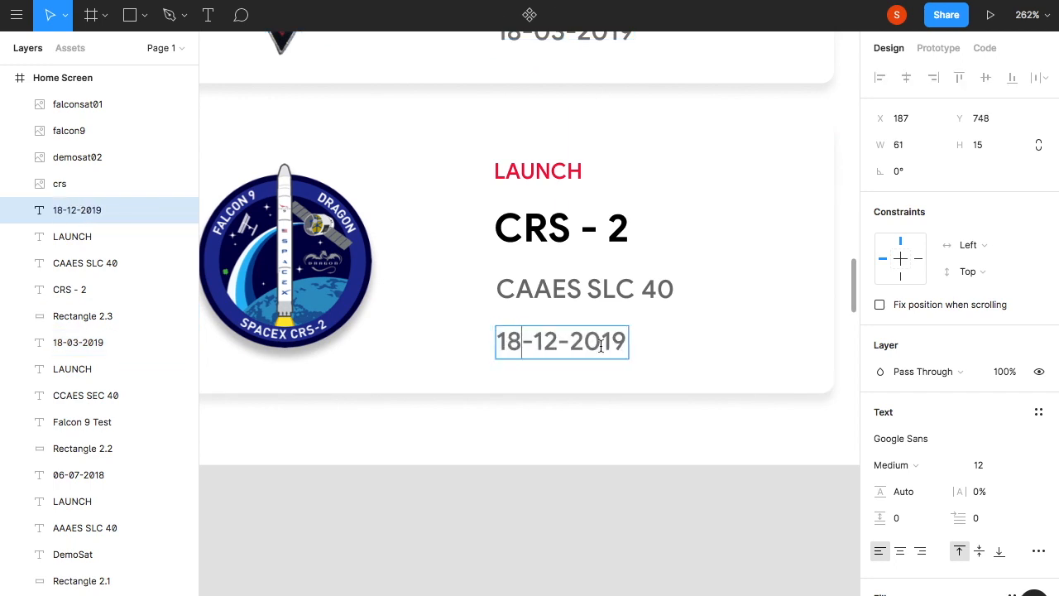
{"action": "left_click", "coordinate": [689, 457]}
{"action": "scroll", "coordinate": [689, 458], "scroll_direction": "down", "scroll_amount": 8}
{"action": "left_click", "coordinate": [693, 444]}
{"action": "scroll", "coordinate": [653, 402], "scroll_direction": "right", "scroll_amount": 2}
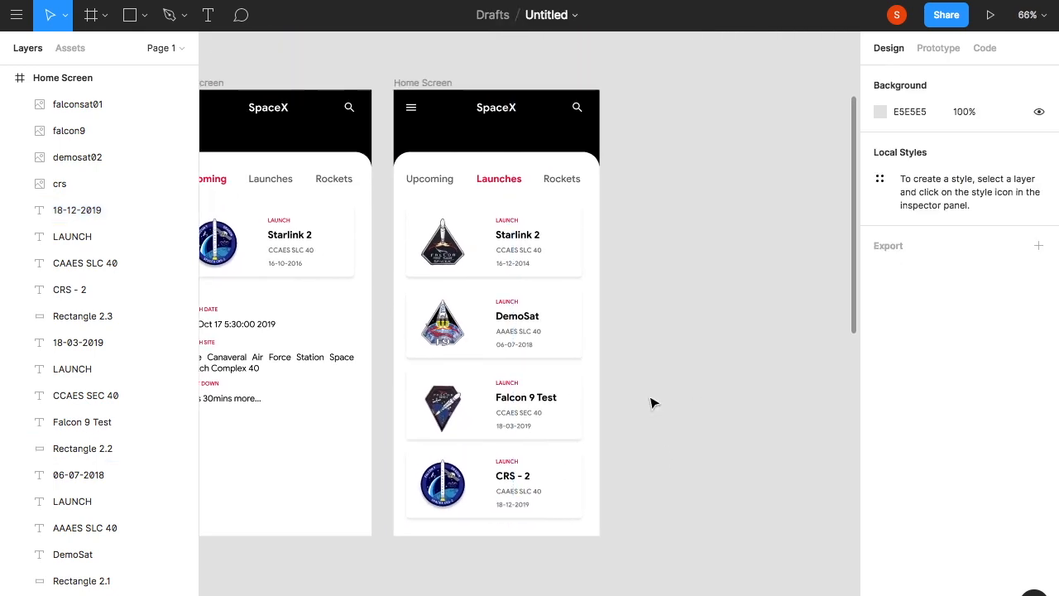
Move the spare crs badge on the canvas farther away from the Launches screen.
{"action": "scroll", "coordinate": [652, 401], "scroll_direction": "down", "scroll_amount": 3}
{"action": "right_click", "coordinate": [651, 398]}
{"action": "left_click", "coordinate": [697, 306]}
{"action": "left_click_drag", "start_coordinate": [765, 361], "coordinate": [836, 424]}
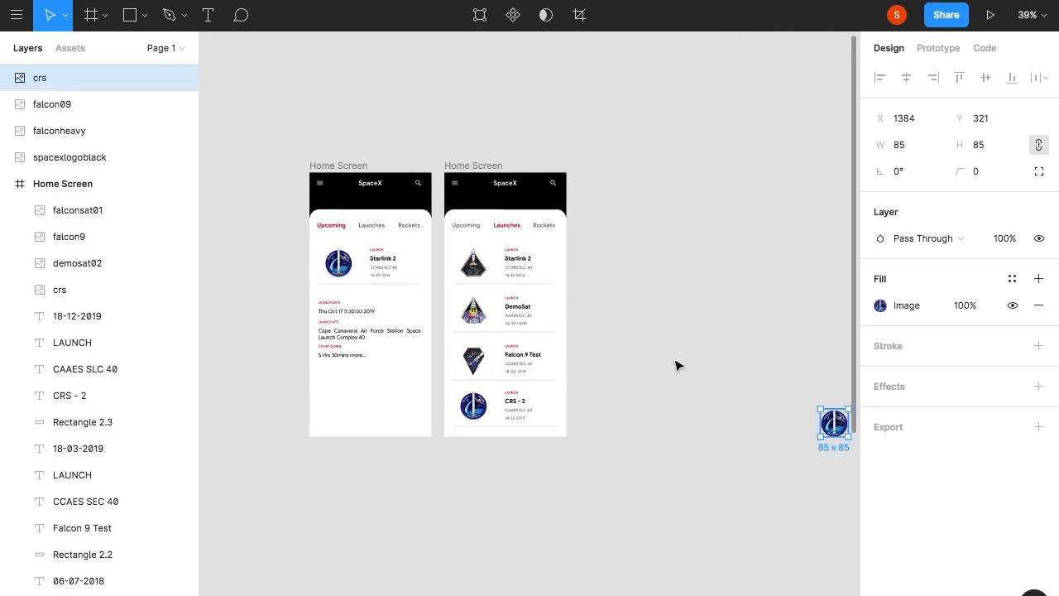
Add an iPhone X frame beside the Launches screen, aligned with its top edge.
{"action": "left_click", "coordinate": [677, 365]}
{"action": "scroll", "coordinate": [677, 366], "scroll_direction": "right", "scroll_amount": 1}
{"action": "left_click", "coordinate": [91, 15]}
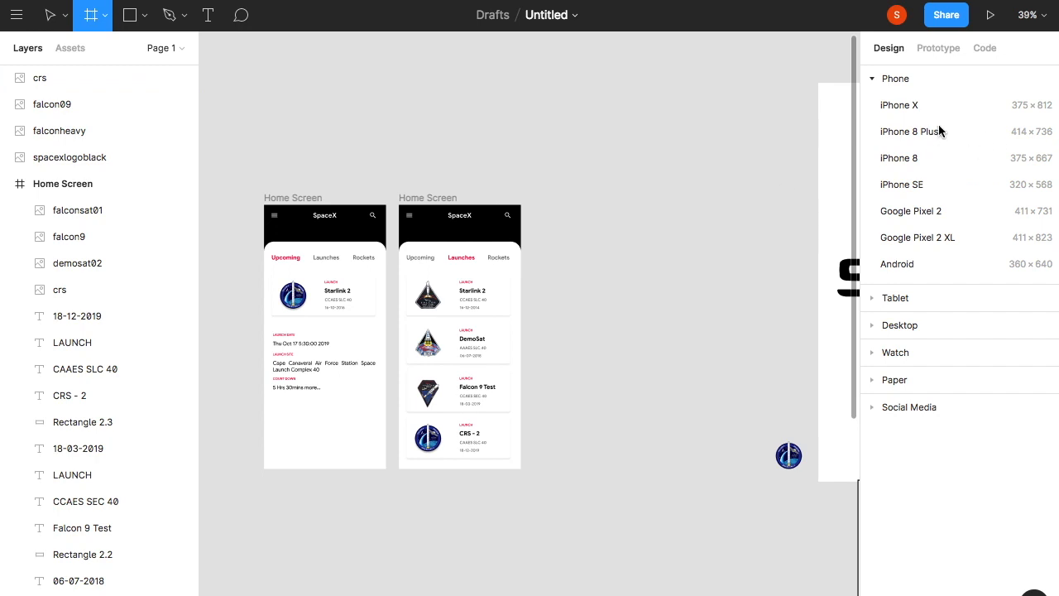
{"action": "left_click", "coordinate": [899, 105]}
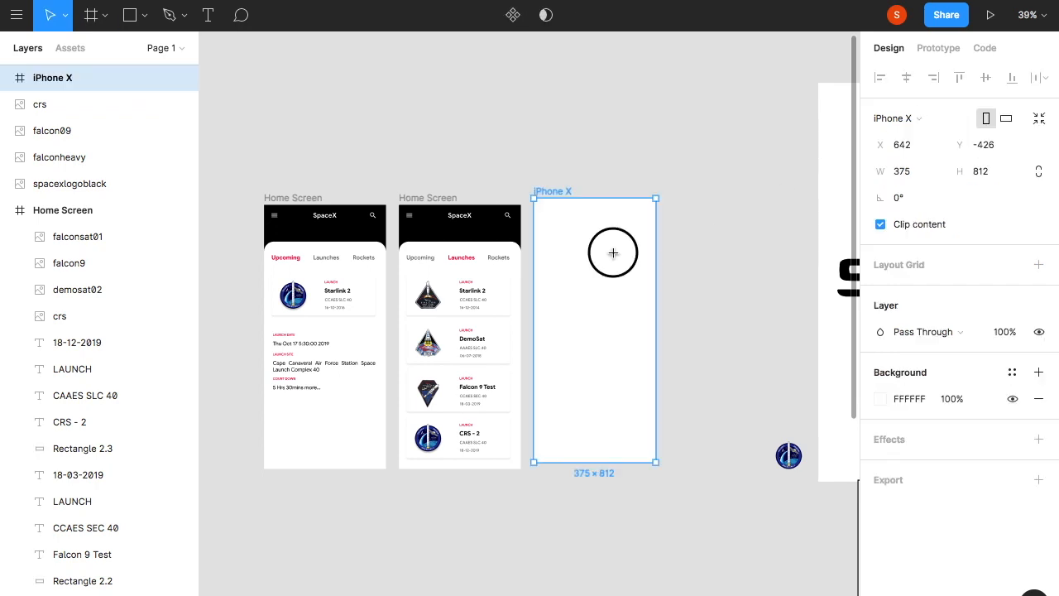
Copy the Launches screen's white rounded panel and its Upcoming, Launches and Rockets labels into the iPhone X frame.
{"action": "left_click", "coordinate": [513, 280]}
{"action": "left_click", "coordinate": [498, 258], "text": "shift"}
{"action": "left_click", "coordinate": [463, 259], "text": "shift"}
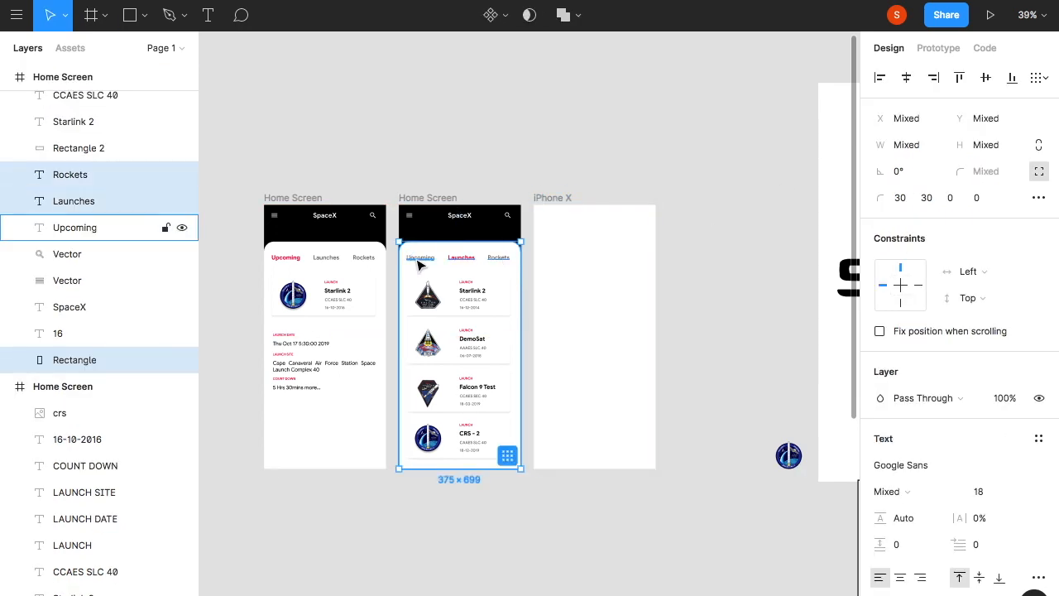
{"action": "left_click", "coordinate": [419, 261], "text": "shift"}
{"action": "left_click_drag", "start_coordinate": [418, 262], "coordinate": [563, 271]}
Change the iPhone X frame's background colour to black.
{"action": "left_click", "coordinate": [562, 200]}
{"action": "left_click", "coordinate": [882, 425]}
{"action": "left_click_drag", "start_coordinate": [723, 292], "coordinate": [662, 412]}
{"action": "left_click", "coordinate": [626, 83]}
Make the new screen's Rockets tab label Bold and colour it with the red of the Launches label.
{"action": "scroll", "coordinate": [584, 300], "scroll_direction": "up", "scroll_amount": 8}
{"action": "scroll", "coordinate": [586, 304], "scroll_direction": "right", "scroll_amount": 3}
{"action": "scroll", "coordinate": [587, 305], "scroll_direction": "up", "scroll_amount": 2}
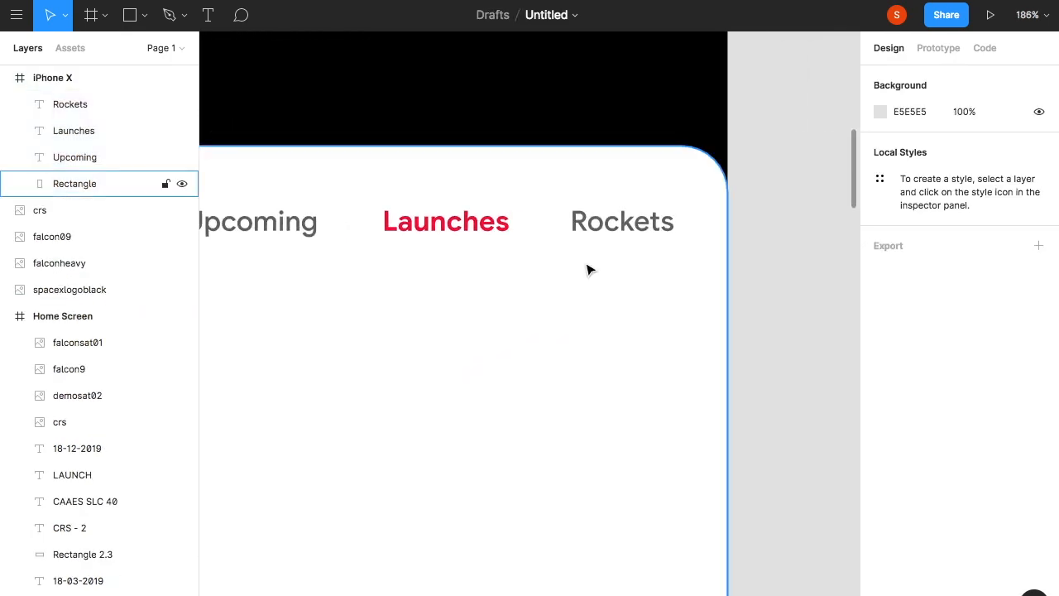
{"action": "left_click", "coordinate": [637, 225]}
{"action": "left_click", "coordinate": [906, 465]}
{"action": "left_click", "coordinate": [907, 489]}
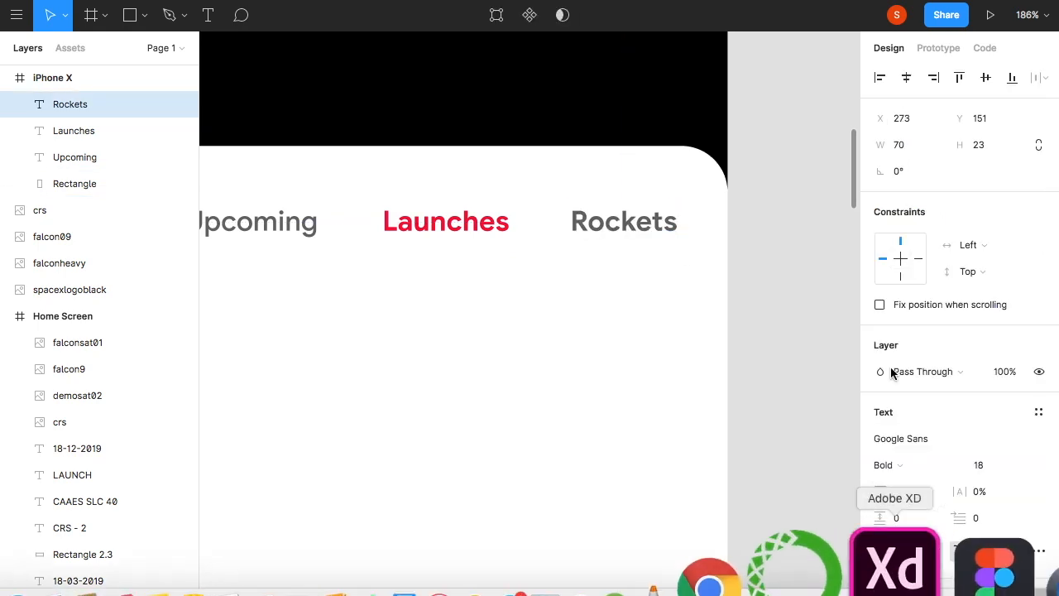
{"action": "scroll", "coordinate": [886, 449], "scroll_direction": "down", "scroll_amount": 4}
{"action": "left_click", "coordinate": [880, 446]}
{"action": "left_click", "coordinate": [685, 444]}
{"action": "scroll", "coordinate": [500, 221], "scroll_direction": "up", "scroll_amount": 6}
{"action": "left_click", "coordinate": [502, 240]}
{"action": "left_click", "coordinate": [571, 365]}
{"action": "scroll", "coordinate": [571, 365], "scroll_direction": "down", "scroll_amount": 3}
{"action": "scroll", "coordinate": [571, 367], "scroll_direction": "down", "scroll_amount": 5}
Set the new screen's Launches tab label to Medium weight and recolour it grey like the Upcoming label.
{"action": "left_click", "coordinate": [590, 269]}
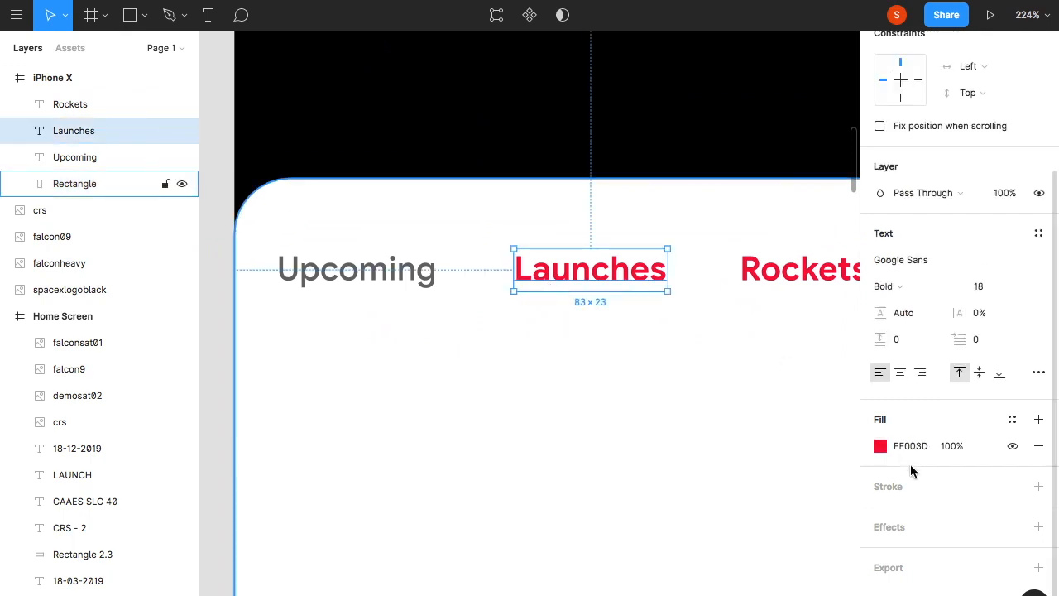
{"action": "left_click", "coordinate": [904, 285]}
{"action": "left_click", "coordinate": [894, 264]}
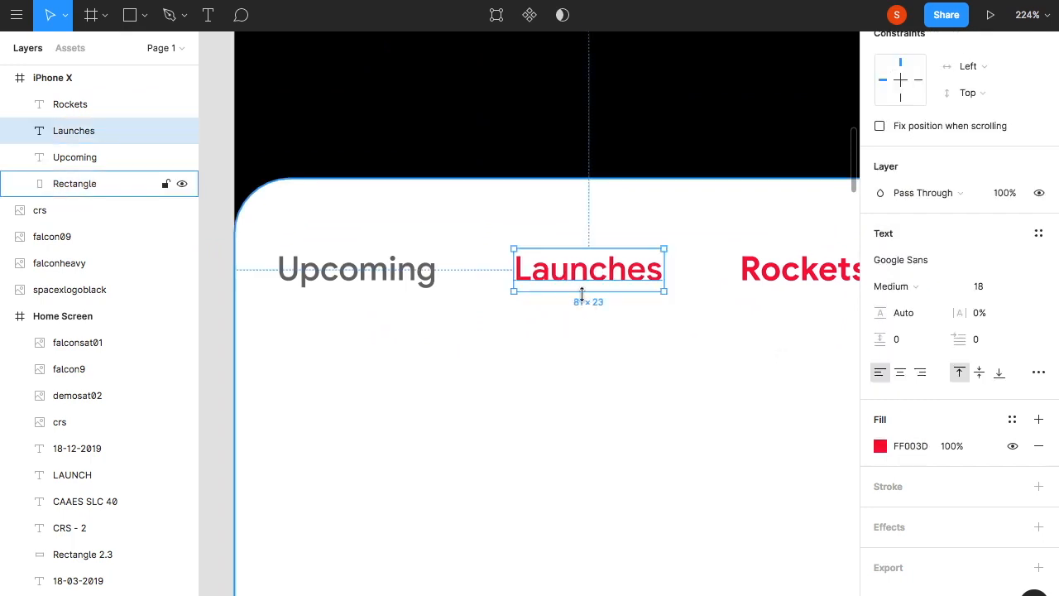
{"action": "left_click", "coordinate": [880, 446]}
{"action": "left_click_drag", "start_coordinate": [673, 363], "coordinate": [659, 417]}
{"action": "left_click_drag", "start_coordinate": [841, 460], "coordinate": [794, 462]}
{"action": "left_click", "coordinate": [593, 442]}
{"action": "scroll", "coordinate": [593, 442], "scroll_direction": "down", "scroll_amount": 5}
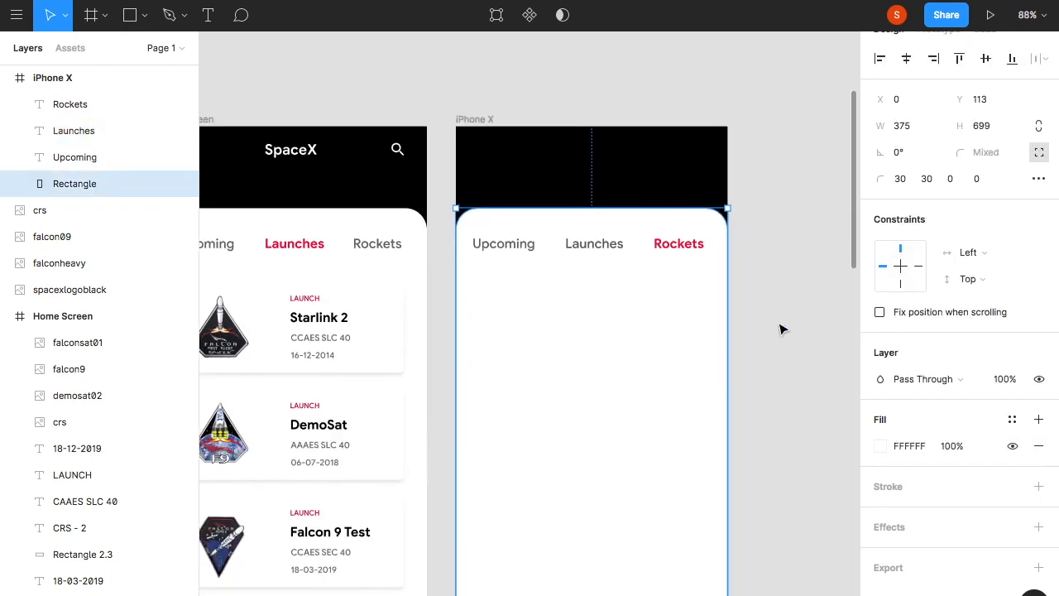
Copy the SpaceX title, menu icon and search icon from the Launches screen into the new screen's black header.
{"action": "left_click", "coordinate": [782, 330]}
{"action": "scroll", "coordinate": [783, 329], "scroll_direction": "down", "scroll_amount": 1}
{"action": "scroll", "coordinate": [782, 330], "scroll_direction": "up", "scroll_amount": 2}
{"action": "scroll", "coordinate": [782, 329], "scroll_direction": "left", "scroll_amount": 1}
{"action": "left_click", "coordinate": [356, 174]}
{"action": "left_click", "coordinate": [453, 173], "text": "shift"}
{"action": "left_click", "coordinate": [233, 176], "text": "shift"}
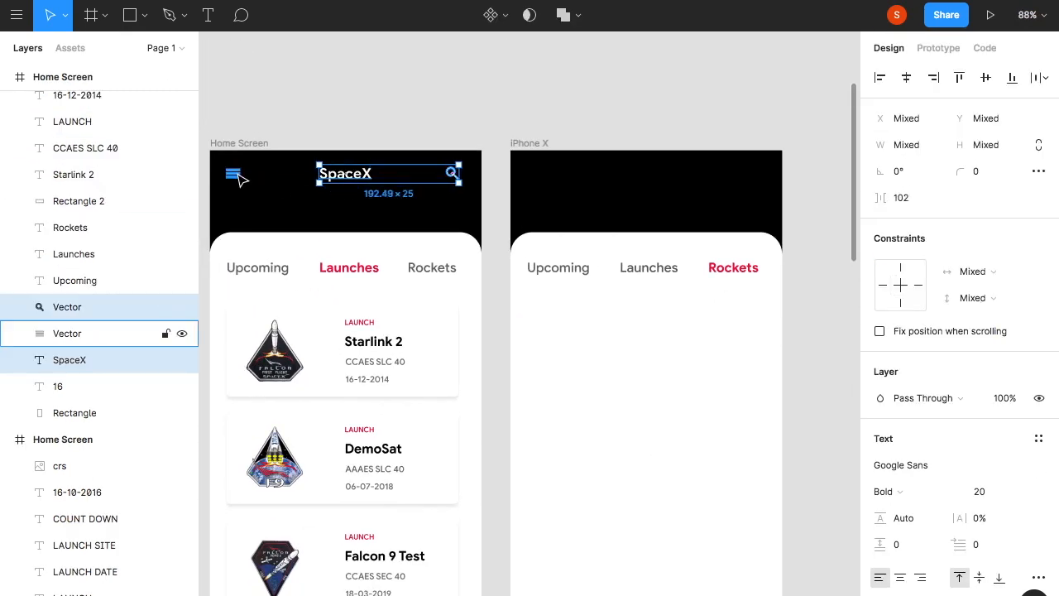
{"action": "left_click_drag", "start_coordinate": [348, 173], "coordinate": [653, 177]}
{"action": "left_click", "coordinate": [688, 116]}
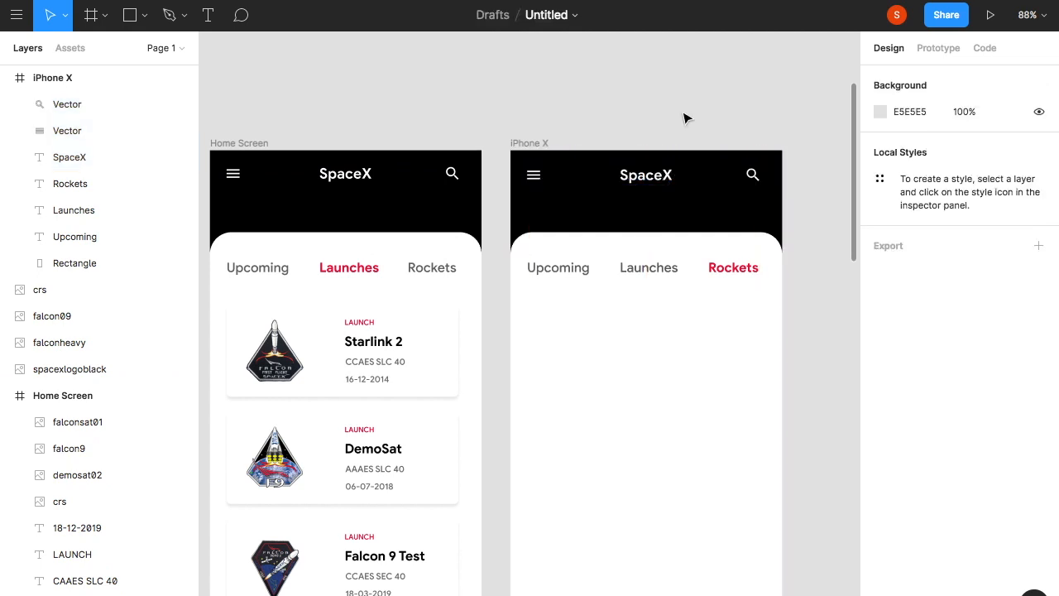
Copy the Starlink 2 card with its badge, LAUNCH label, title and site text, without the date, onto the Rockets screen.
{"action": "scroll", "coordinate": [688, 116], "scroll_direction": "down", "scroll_amount": 5}
{"action": "scroll", "coordinate": [645, 212], "scroll_direction": "up", "scroll_amount": 3}
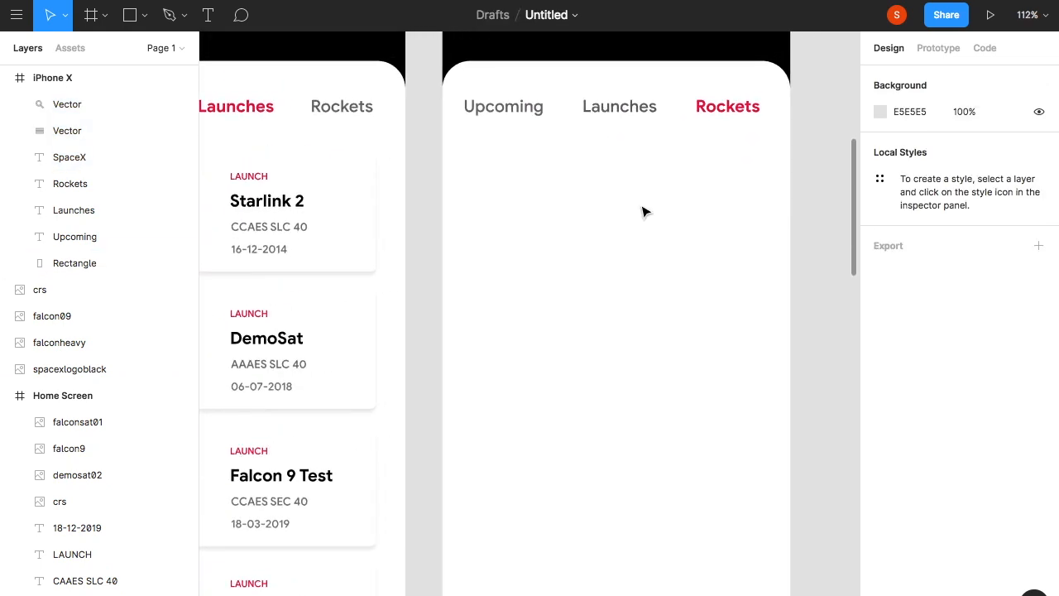
{"action": "scroll", "coordinate": [468, 210], "scroll_direction": "left", "scroll_amount": 2}
{"action": "scroll", "coordinate": [469, 210], "scroll_direction": "down", "scroll_amount": 3}
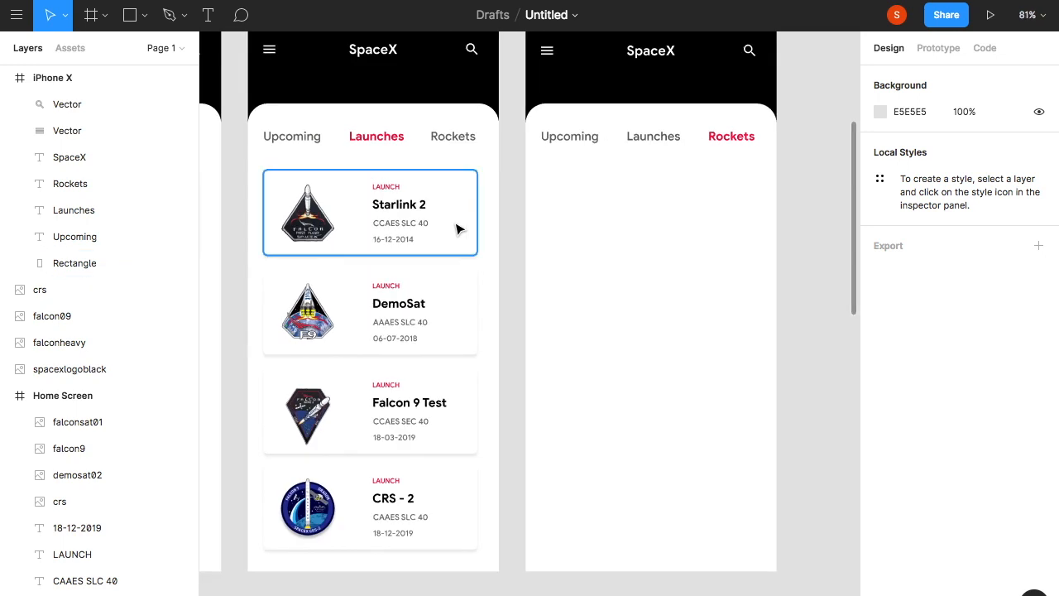
{"action": "left_click", "coordinate": [458, 227]}
{"action": "left_click", "coordinate": [310, 215], "text": "shift"}
{"action": "left_click", "coordinate": [413, 201], "text": "shift"}
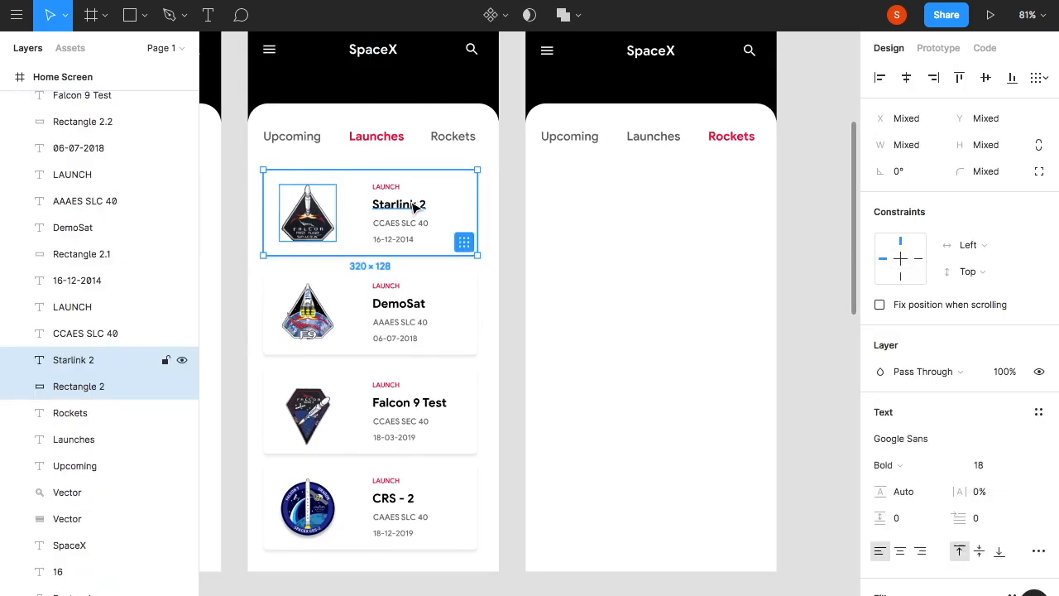
{"action": "left_click", "coordinate": [392, 188], "text": "shift"}
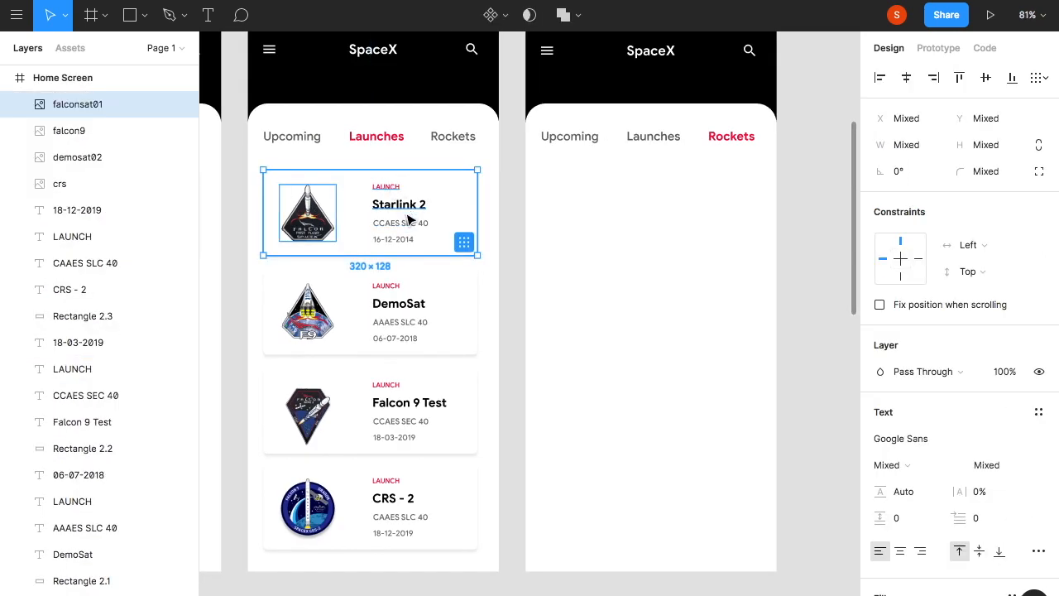
{"action": "left_click", "coordinate": [410, 223], "text": "shift"}
{"action": "left_click_drag", "start_coordinate": [410, 223], "coordinate": [733, 229]}
Replace the copied card's label, title and site texts with ROCKET, Falcon 1 and InActive.
{"action": "scroll", "coordinate": [726, 222], "scroll_direction": "up", "scroll_amount": 5}
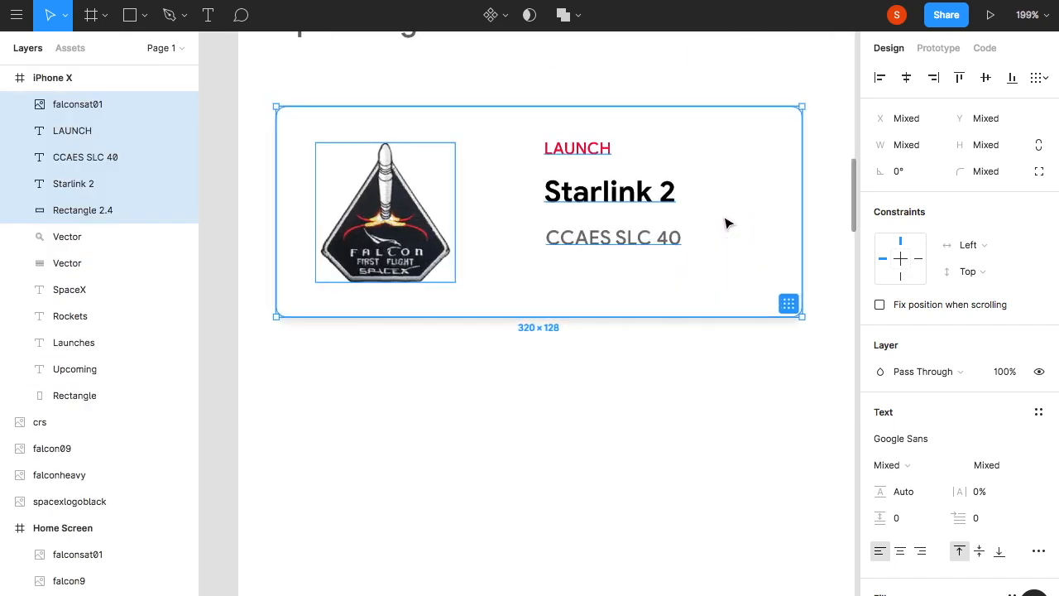
{"action": "left_click", "coordinate": [597, 203]}
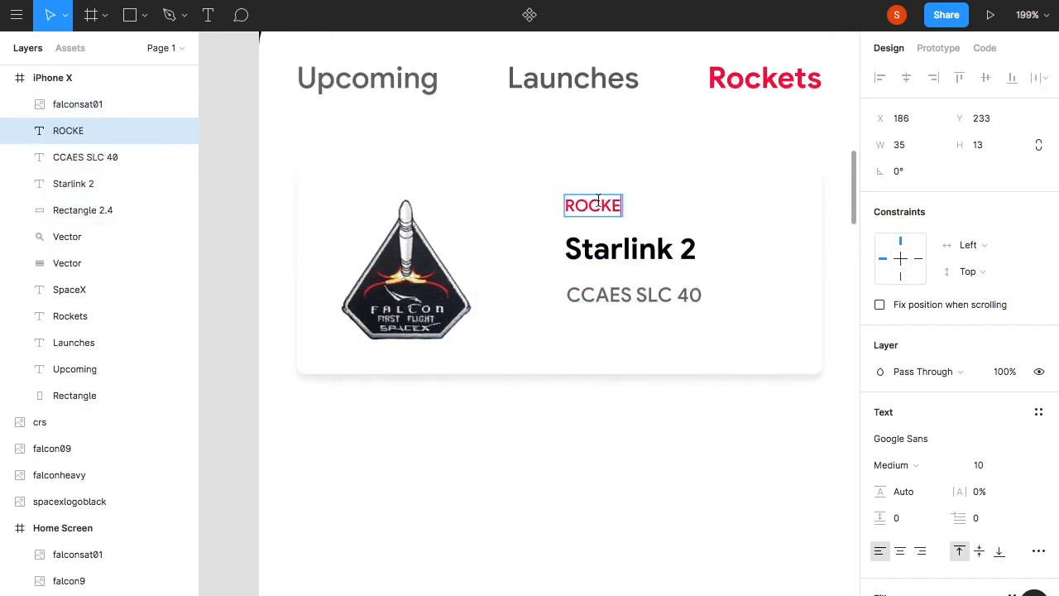
{"action": "double_click", "coordinate": [643, 261]}
{"action": "type", "text": "Falc"}
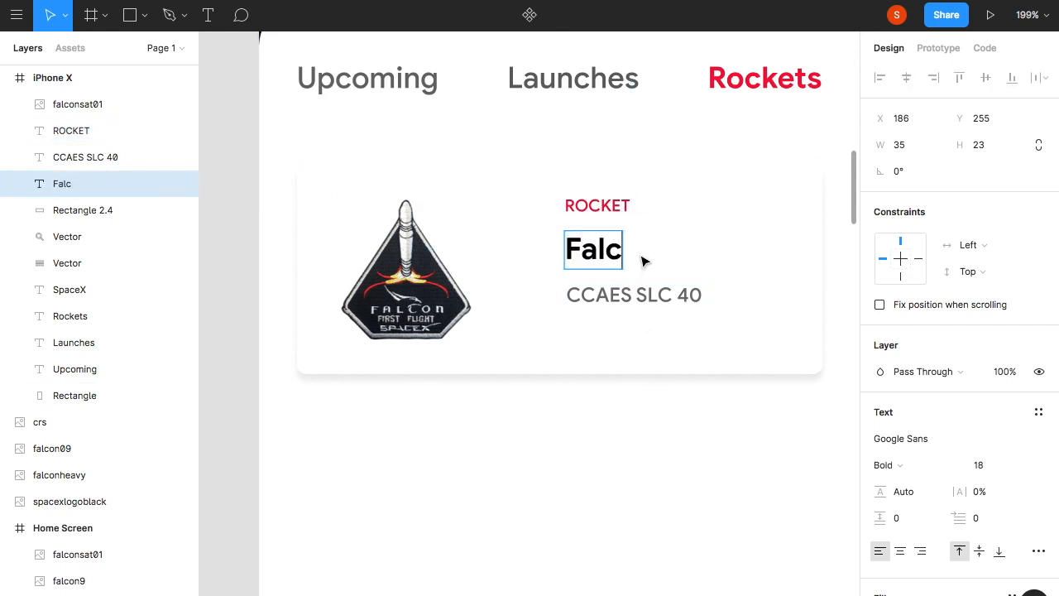
{"action": "key", "text": "Escape"}
{"action": "double_click", "coordinate": [612, 294]}
{"action": "type", "text": "InActive"}
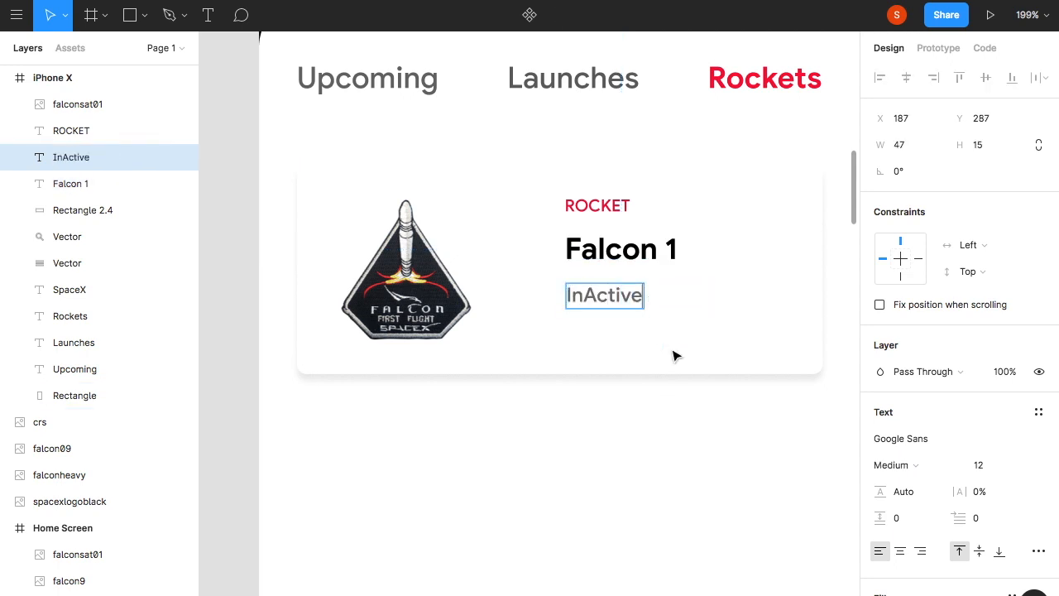
{"action": "key", "text": "Escape"}
Draw a rectangle about 69 × 17 directly below the InActive text on the Falcon 1 card.
{"action": "scroll", "coordinate": [695, 435], "scroll_direction": "up", "scroll_amount": 5}
{"action": "left_click", "coordinate": [650, 482]}
{"action": "key", "text": "r"}
{"action": "left_click_drag", "start_coordinate": [480, 307], "coordinate": [684, 355]}
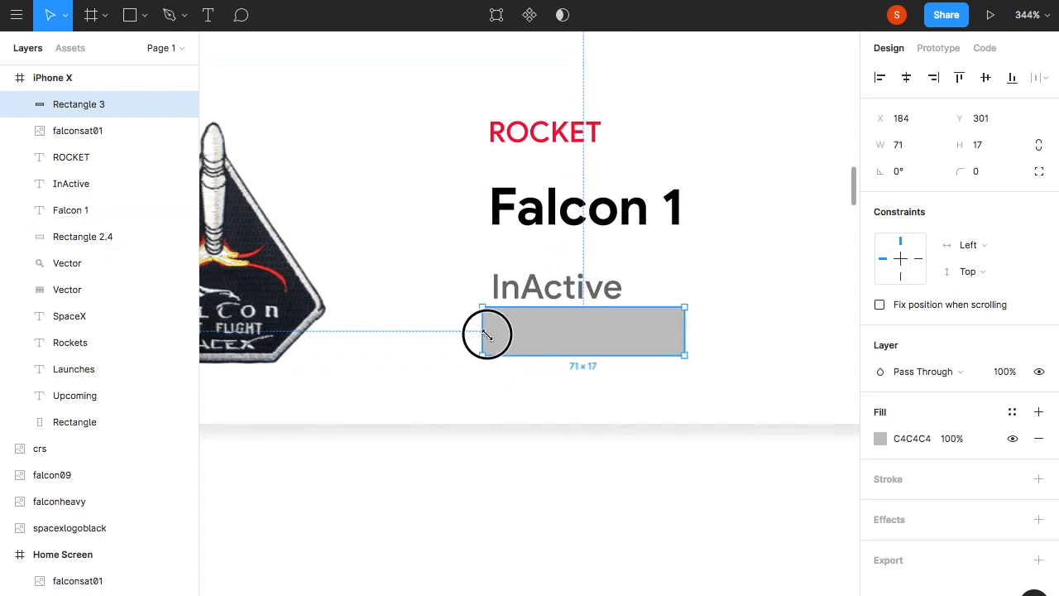
Place the InActive text in front of the grey rectangle and set the rectangle's corner radius to 6.
{"action": "left_click", "coordinate": [559, 287]}
{"action": "right_click", "coordinate": [559, 287]}
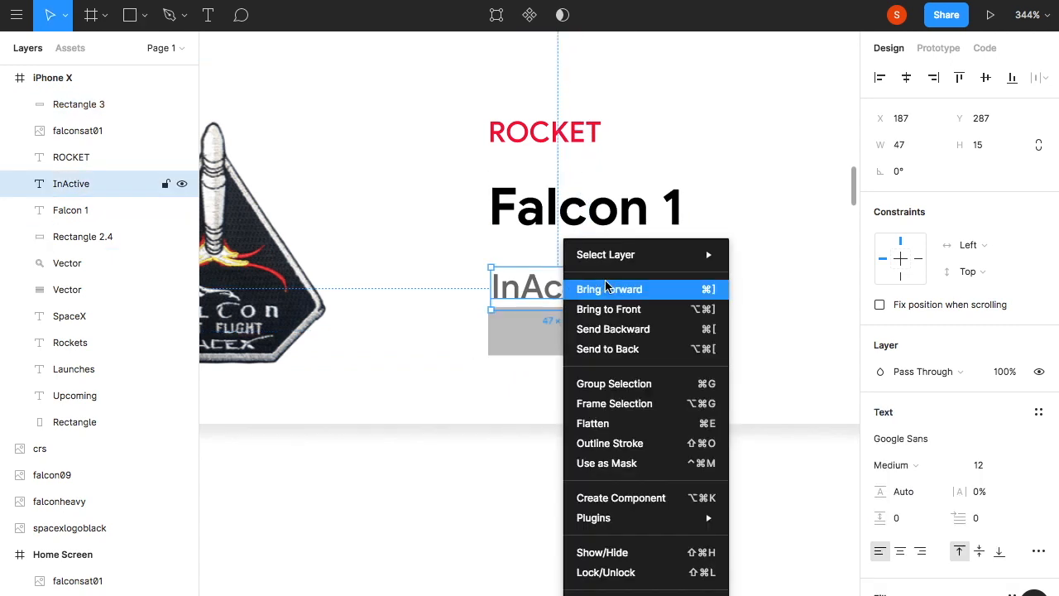
{"action": "left_click", "coordinate": [640, 308]}
{"action": "left_click_drag", "start_coordinate": [587, 289], "coordinate": [616, 332]}
{"action": "left_click", "coordinate": [677, 323]}
{"action": "key", "text": "Return"}
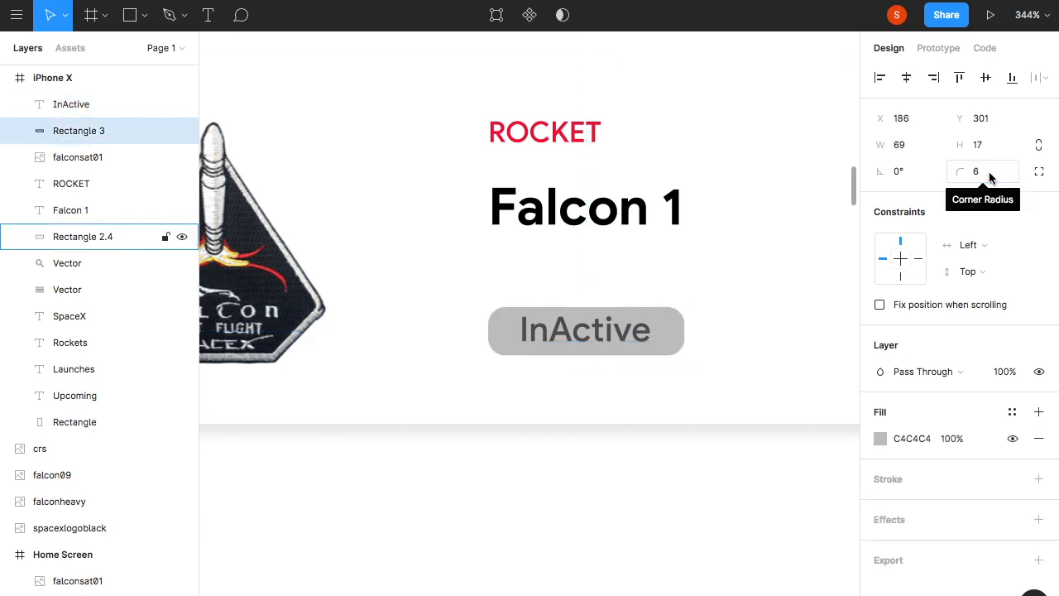
Change the status text to INACTIVE at font size 8 and centre it on the grey pill.
{"action": "left_click", "coordinate": [639, 329]}
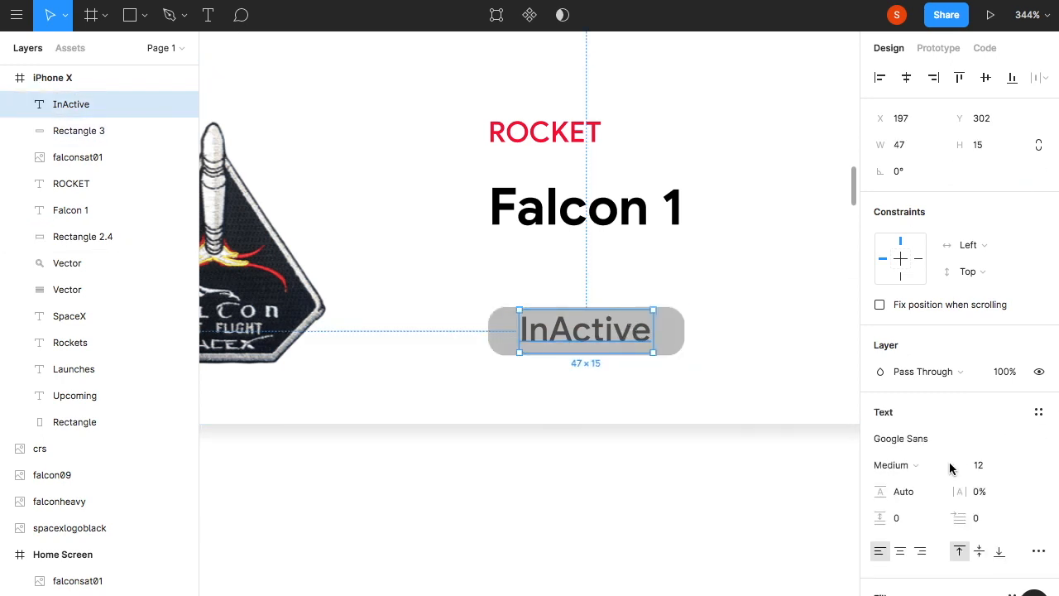
{"action": "double_click", "coordinate": [626, 333]}
{"action": "type", "text": "INACTIVE"}
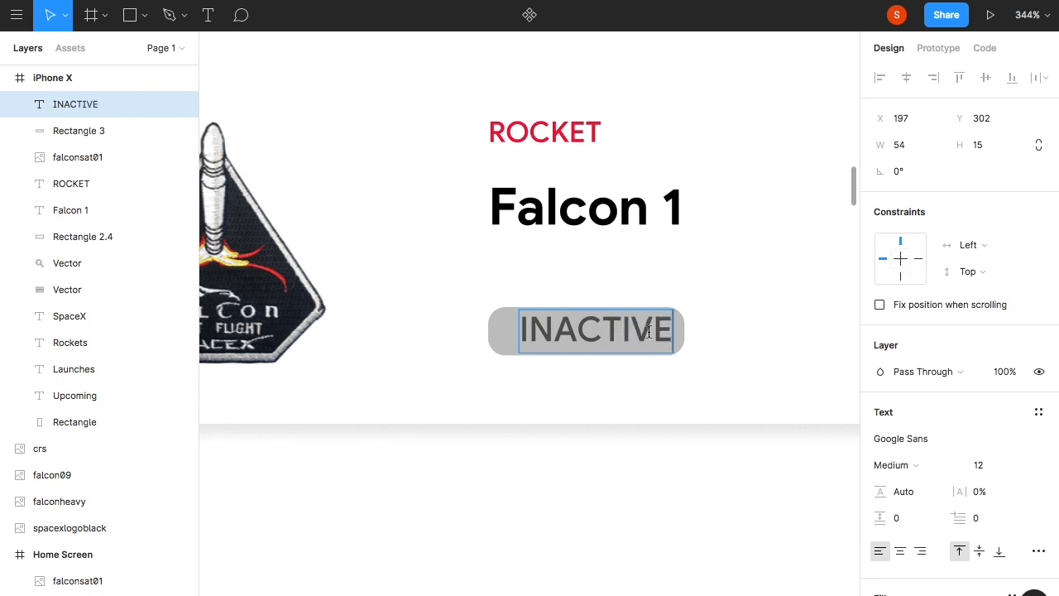
{"action": "key", "text": "Escape"}
{"action": "key", "text": "Return"}
{"action": "left_click_drag", "start_coordinate": [569, 329], "coordinate": [587, 348]}
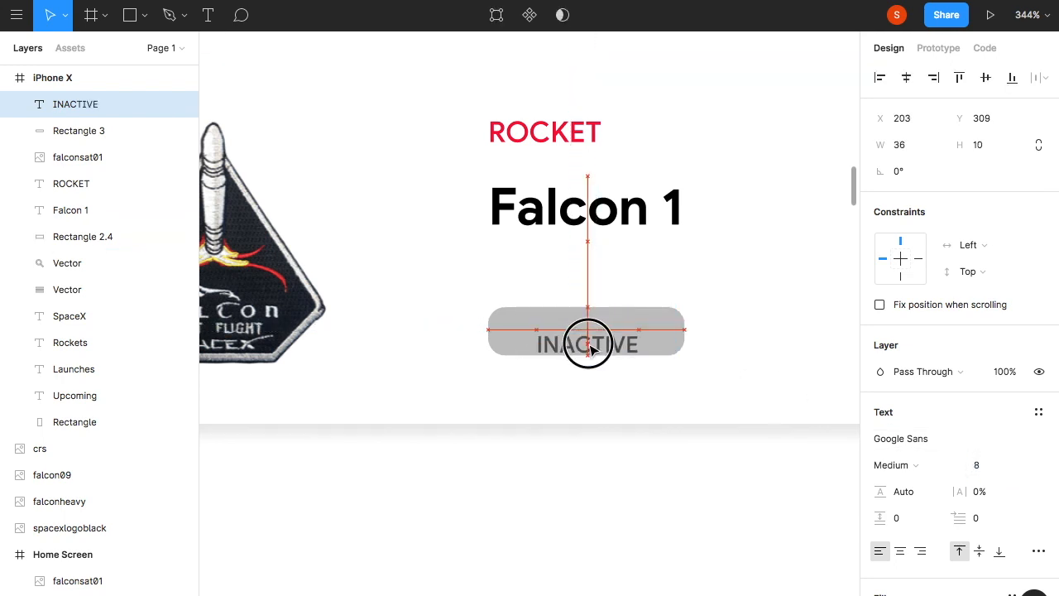
Set the INACTIVE text's font weight to Bold.
{"action": "left_click", "coordinate": [892, 465]}
{"action": "left_click", "coordinate": [910, 442]}
{"action": "left_click", "coordinate": [890, 465]}
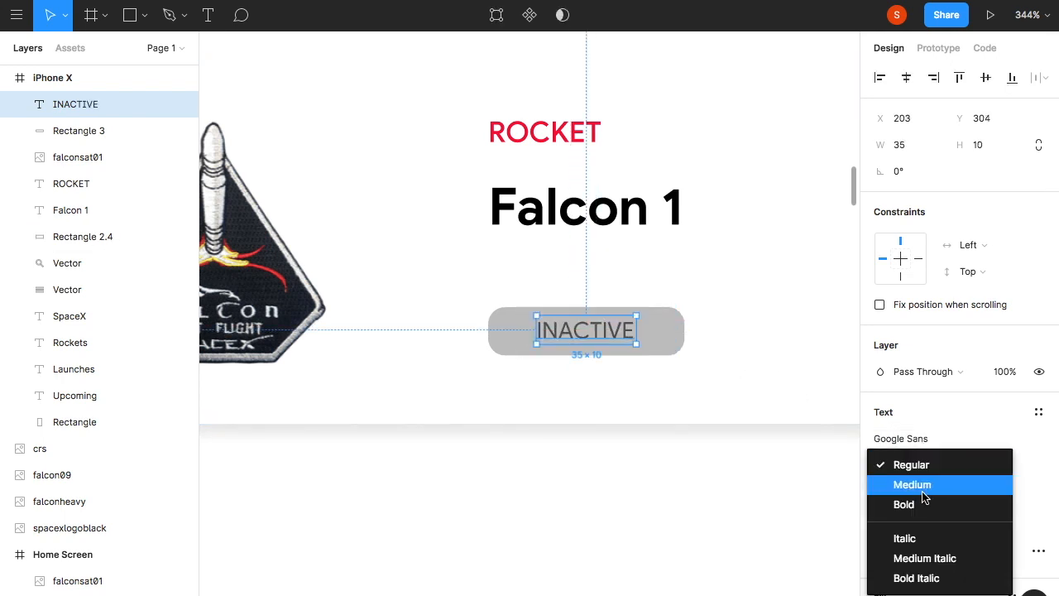
{"action": "left_click", "coordinate": [915, 501]}
Fill the pill behind the INACTIVE text with pure red, FF0000.
{"action": "key", "text": "Tab"}
{"action": "left_click", "coordinate": [868, 438]}
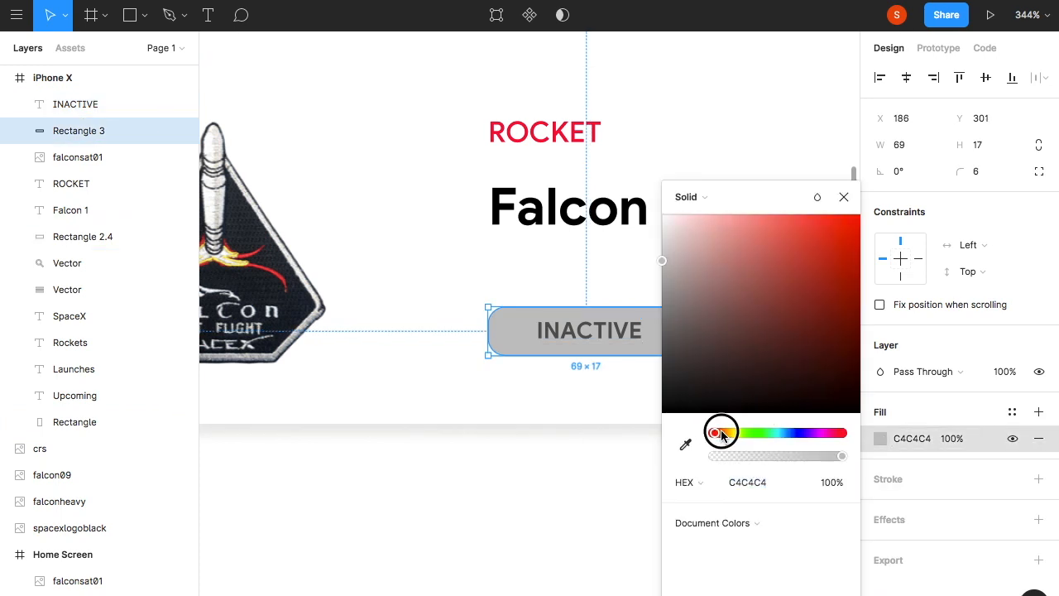
{"action": "left_click_drag", "start_coordinate": [717, 433], "coordinate": [720, 433]}
{"action": "left_click_drag", "start_coordinate": [763, 229], "coordinate": [920, 185]}
{"action": "left_click_drag", "start_coordinate": [721, 433], "coordinate": [701, 432]}
Set the INACTIVE text's fill to white, FFFFFF, at 100% opacity.
{"action": "left_click", "coordinate": [617, 330]}
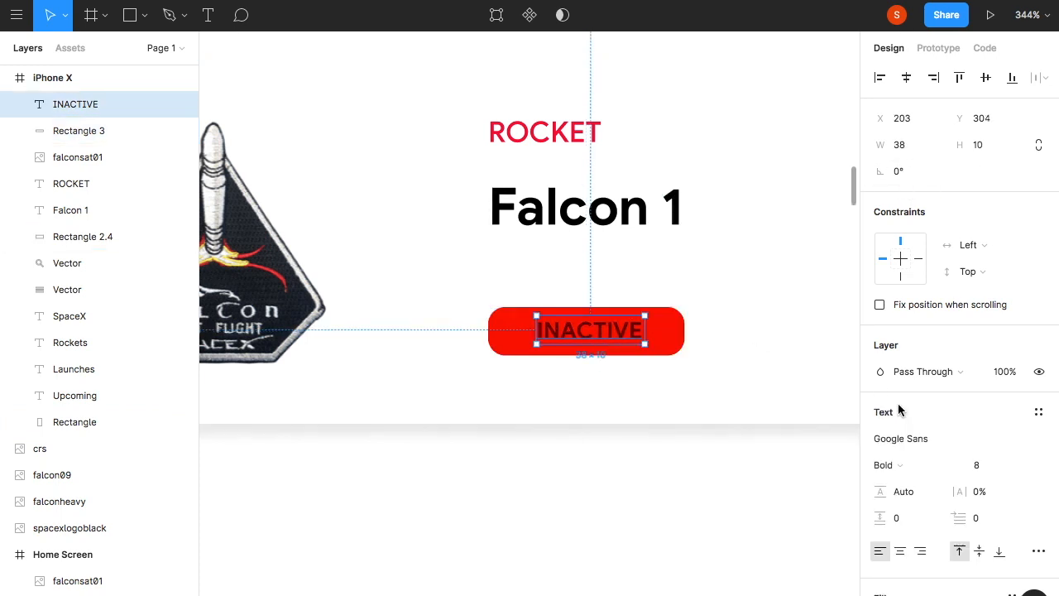
{"action": "scroll", "coordinate": [857, 472], "scroll_direction": "down", "scroll_amount": 1}
{"action": "scroll", "coordinate": [878, 545], "scroll_direction": "down", "scroll_amount": 2}
{"action": "left_click", "coordinate": [882, 475]}
{"action": "left_click_drag", "start_coordinate": [748, 300], "coordinate": [652, 204]}
{"action": "left_click_drag", "start_coordinate": [786, 456], "coordinate": [896, 458]}
{"action": "left_click", "coordinate": [573, 312]}
Move the INACTIVE text and its red pill up together to sit just beneath the Falcon 1 title.
{"action": "scroll", "coordinate": [570, 444], "scroll_direction": "up", "scroll_amount": 2}
{"action": "scroll", "coordinate": [570, 444], "scroll_direction": "up", "scroll_amount": 3}
{"action": "scroll", "coordinate": [570, 444], "scroll_direction": "up", "scroll_amount": 1}
{"action": "left_click", "coordinate": [579, 413]}
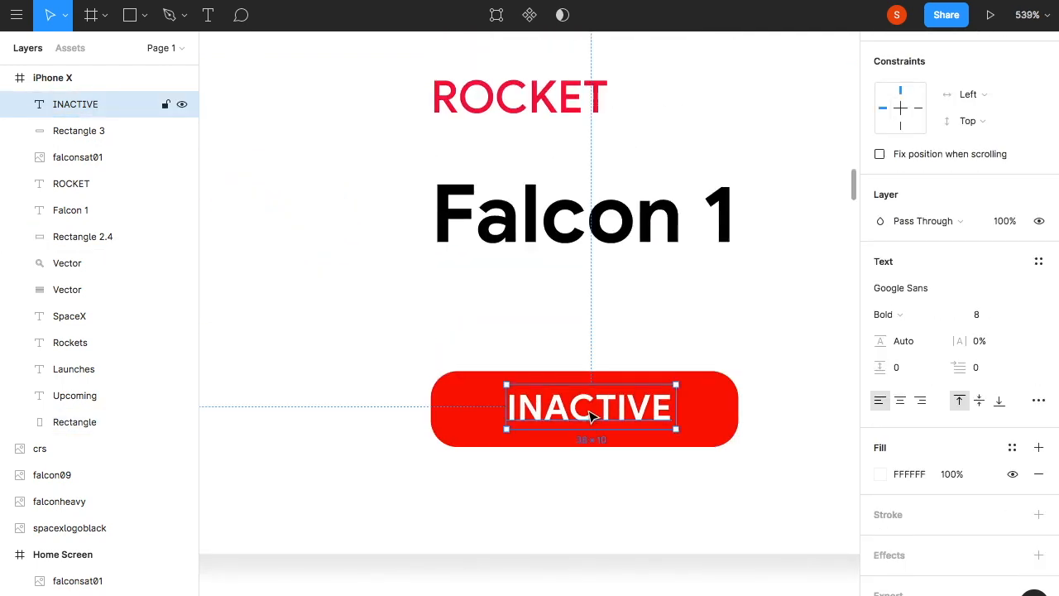
{"action": "left_click", "coordinate": [700, 409], "text": "shift"}
{"action": "left_click_drag", "start_coordinate": [624, 407], "coordinate": [626, 350]}
{"action": "left_click_drag", "start_coordinate": [605, 207], "coordinate": [601, 207]}
{"action": "left_click", "coordinate": [610, 354]}
{"action": "left_click", "coordinate": [700, 359], "text": "shift"}
{"action": "scroll", "coordinate": [700, 359], "scroll_direction": "down", "scroll_amount": 5}
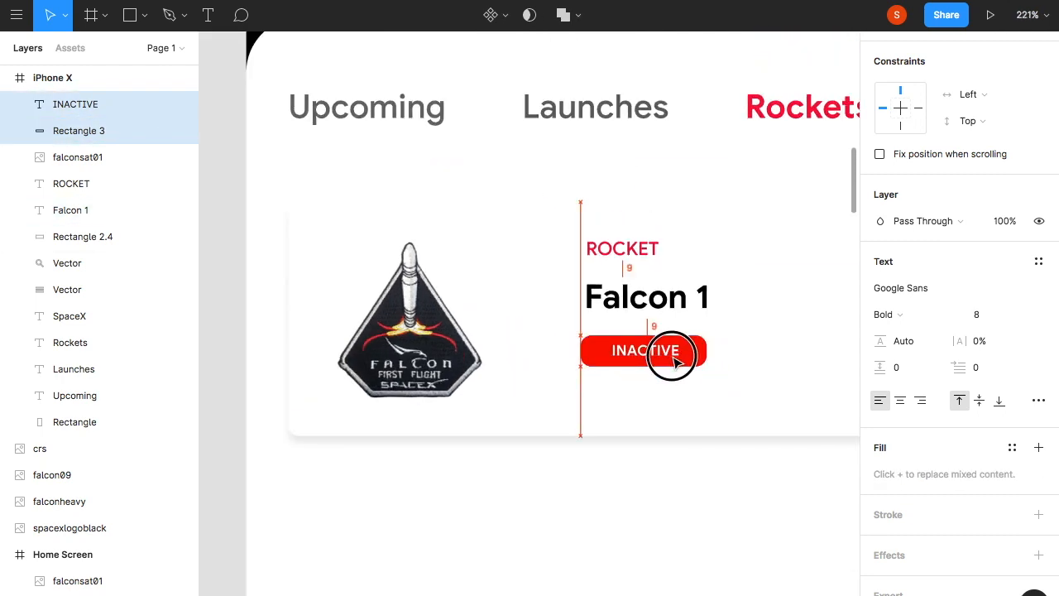
{"action": "left_click", "coordinate": [747, 353]}
Duplicate the complete Falcon 1 card with its image, texts and red pill directly below the original.
{"action": "scroll", "coordinate": [748, 352], "scroll_direction": "up", "scroll_amount": 2}
{"action": "scroll", "coordinate": [747, 353], "scroll_direction": "down", "scroll_amount": 4}
{"action": "scroll", "coordinate": [747, 352], "scroll_direction": "down", "scroll_amount": 1}
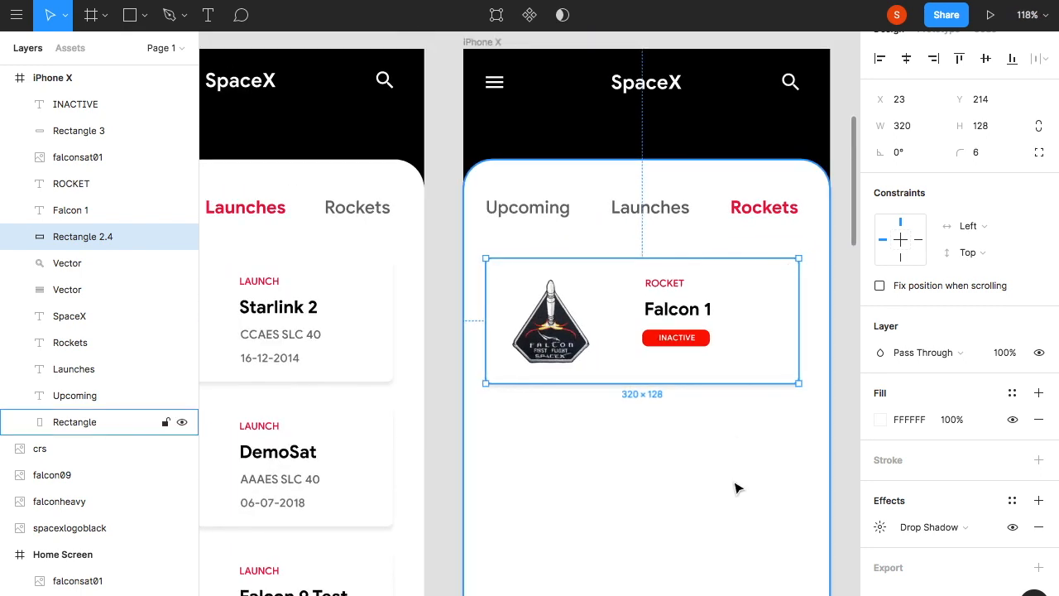
{"action": "left_click", "coordinate": [738, 487]}
{"action": "scroll", "coordinate": [683, 338], "scroll_direction": "down", "scroll_amount": 2}
{"action": "left_click", "coordinate": [577, 239]}
{"action": "left_click", "coordinate": [507, 214], "text": "shift"}
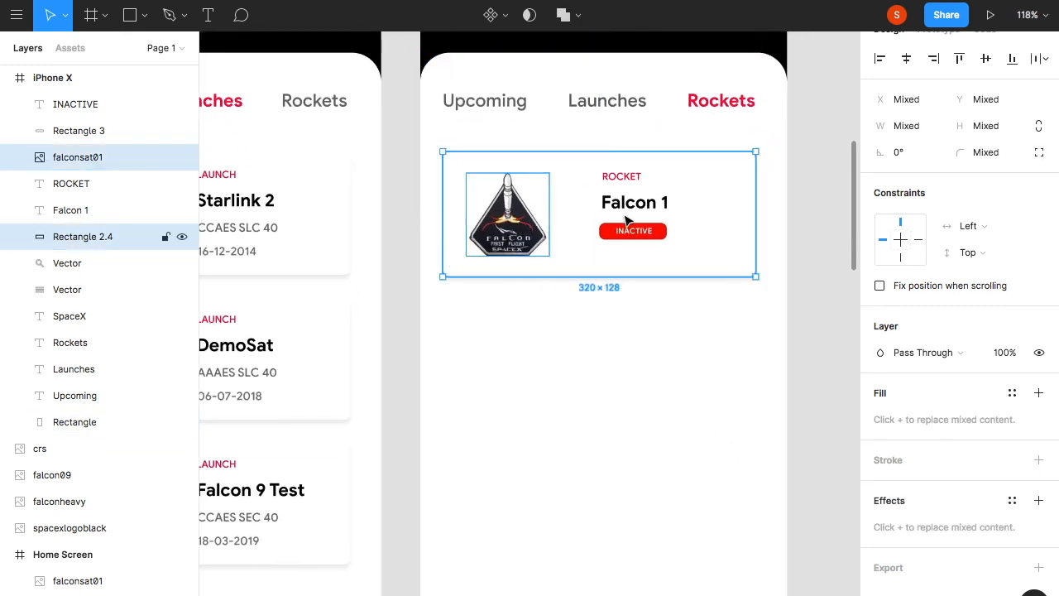
{"action": "left_click", "coordinate": [634, 230], "text": "shift"}
{"action": "left_click", "coordinate": [661, 231], "text": "shift"}
{"action": "left_click", "coordinate": [635, 202], "text": "shift"}
{"action": "left_click", "coordinate": [624, 185], "text": "shift"}
{"action": "left_click_drag", "start_coordinate": [624, 184], "coordinate": [625, 324]}
Change the second rocket card's title to Falcon Heavy.
{"action": "left_click", "coordinate": [634, 347]}
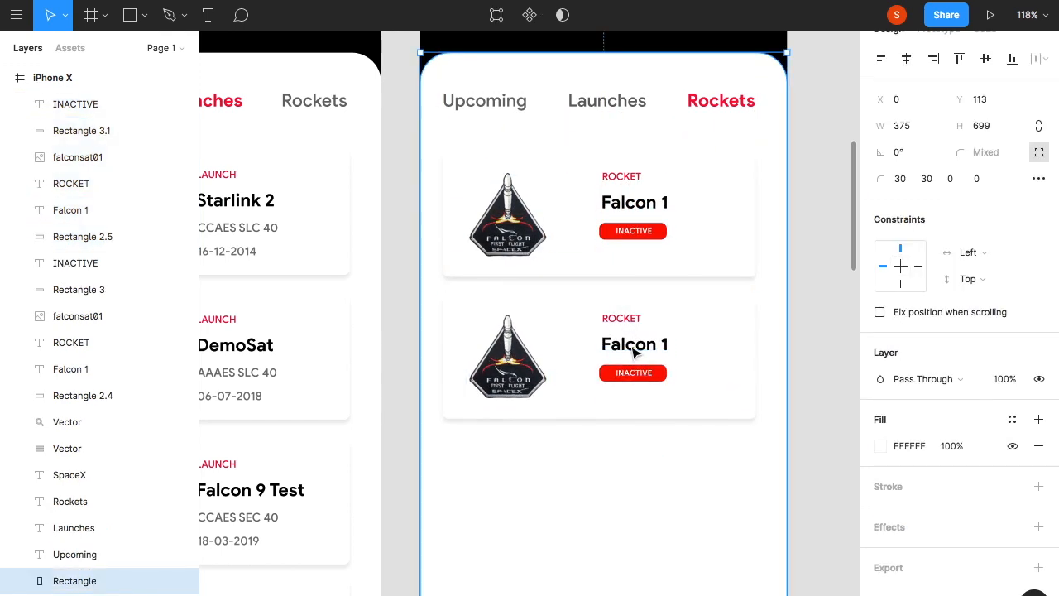
{"action": "double_click", "coordinate": [631, 345]}
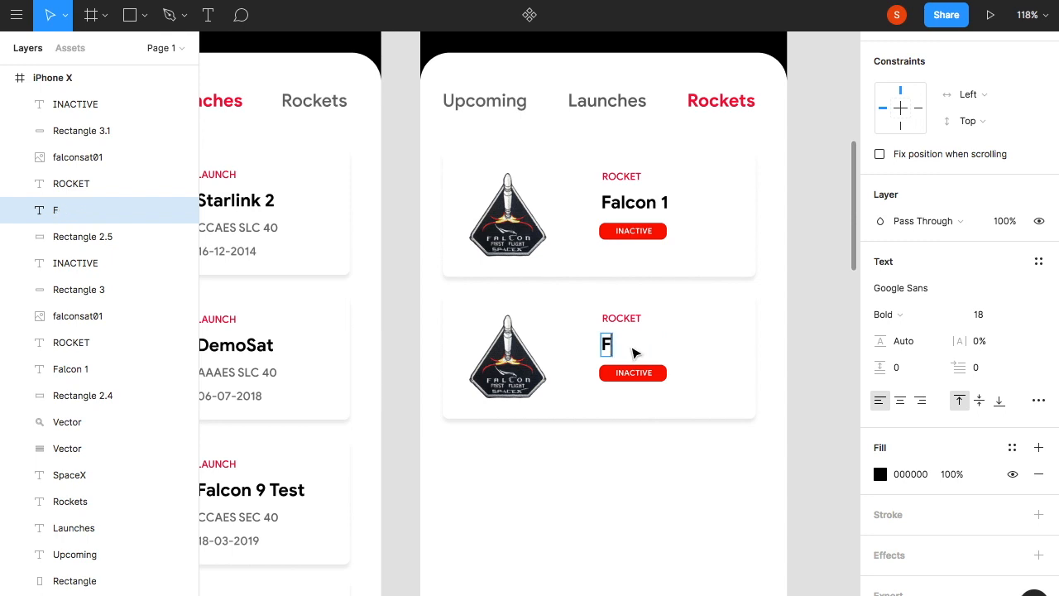
{"action": "left_click", "coordinate": [674, 482]}
Change the fill of the Falcon Heavy card's status pill to green, 00D916.
{"action": "scroll", "coordinate": [674, 372], "scroll_direction": "up", "scroll_amount": 5, "text": "ctrl"}
{"action": "left_click", "coordinate": [668, 365]}
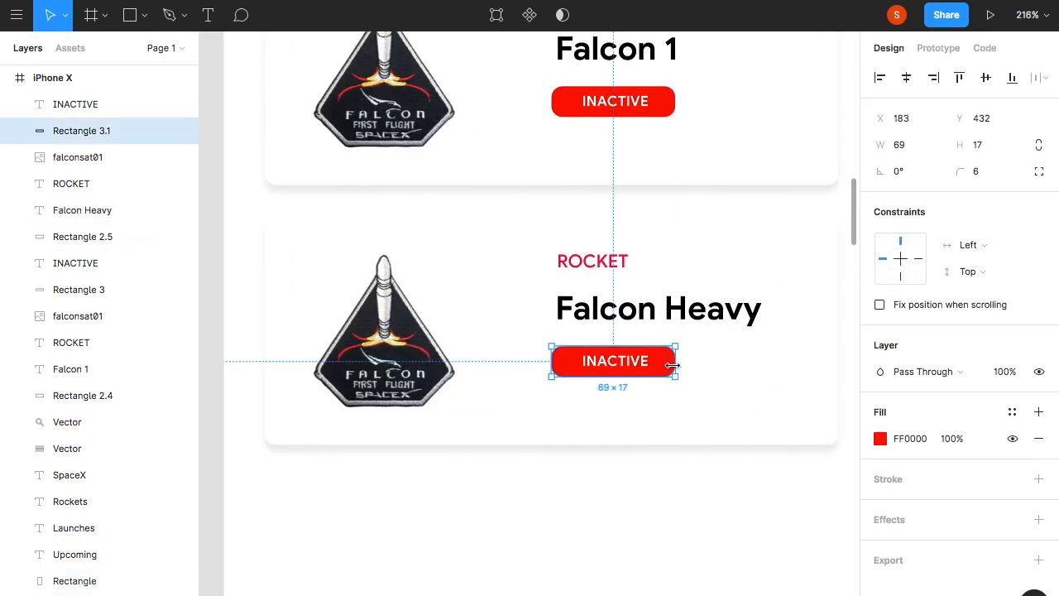
{"action": "left_click", "coordinate": [880, 439]}
{"action": "left_click_drag", "start_coordinate": [741, 433], "coordinate": [759, 431]}
{"action": "left_click", "coordinate": [842, 271]}
{"action": "left_click_drag", "start_coordinate": [842, 273], "coordinate": [892, 255]}
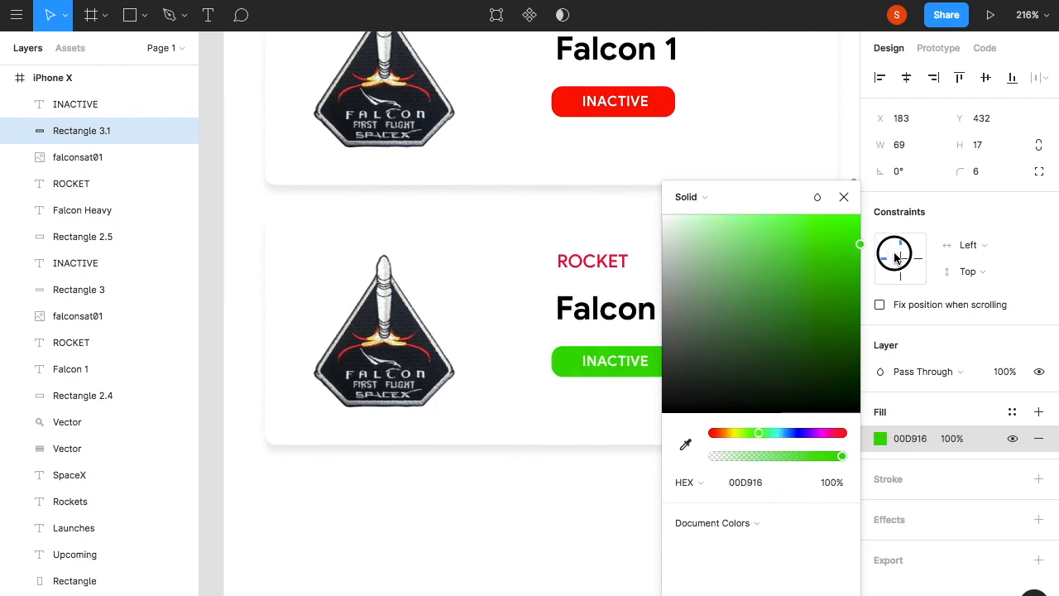
Change the Falcon Heavy card's status text to ACTIVE and centre it on the green pill.
{"action": "left_click", "coordinate": [884, 214]}
{"action": "double_click", "coordinate": [596, 360]}
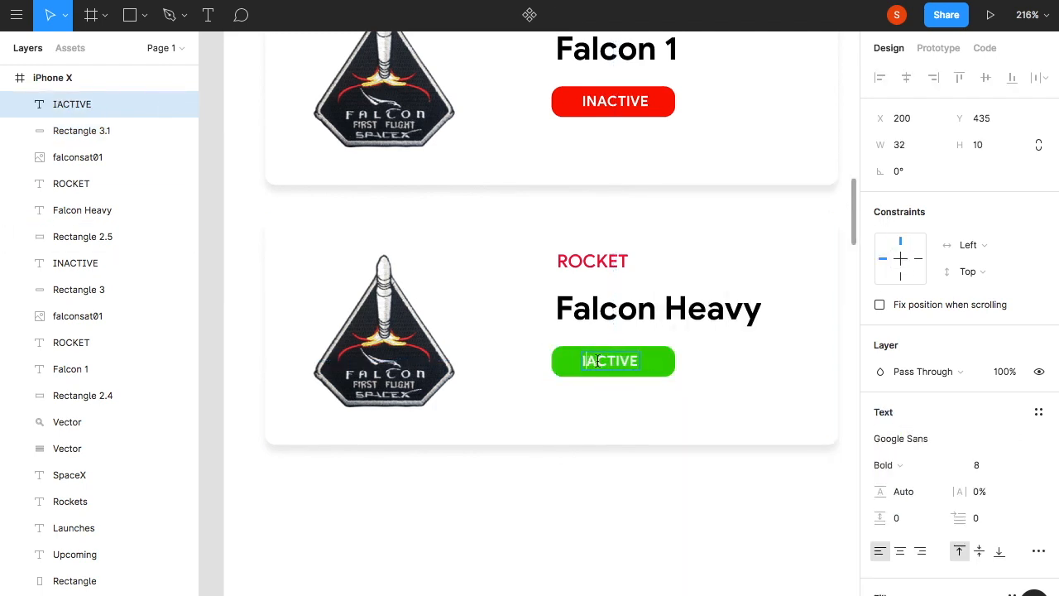
{"action": "left_click_drag", "start_coordinate": [618, 365], "coordinate": [620, 363]}
{"action": "left_click", "coordinate": [679, 402]}
Duplicate the complete Falcon Heavy card with its image, texts and green pill directly below the original.
{"action": "scroll", "coordinate": [679, 403], "scroll_direction": "down", "scroll_amount": 5}
{"action": "scroll", "coordinate": [680, 402], "scroll_direction": "down", "scroll_amount": 1}
{"action": "left_click", "coordinate": [707, 377]}
{"action": "left_click", "coordinate": [652, 339]}
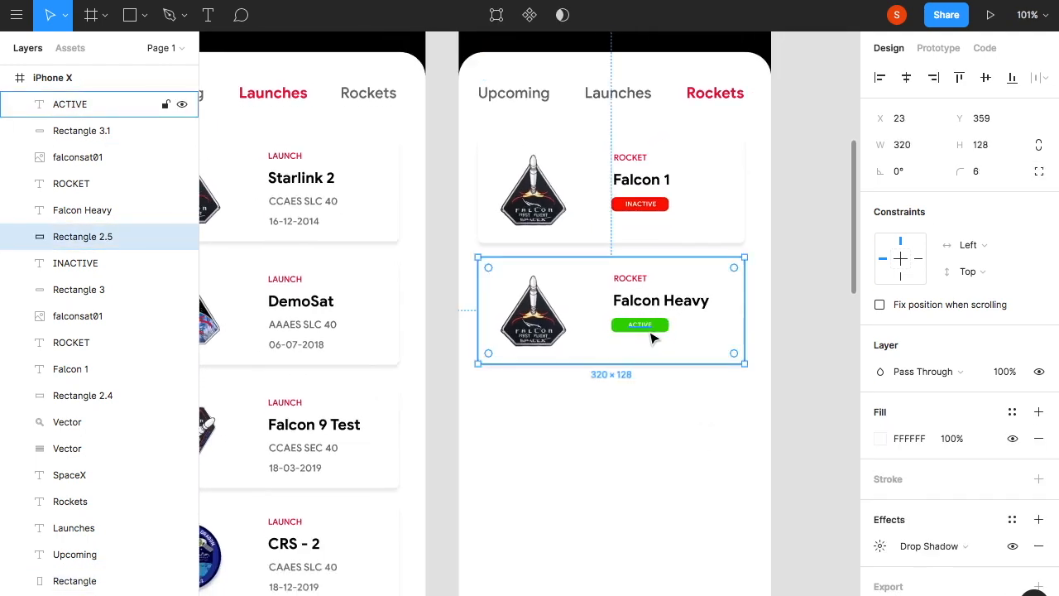
{"action": "left_click", "coordinate": [652, 330], "text": "shift"}
{"action": "scroll", "coordinate": [665, 329], "scroll_direction": "up", "scroll_amount": 5}
{"action": "left_click", "coordinate": [664, 329], "text": "shift"}
{"action": "left_click", "coordinate": [677, 285], "text": "shift"}
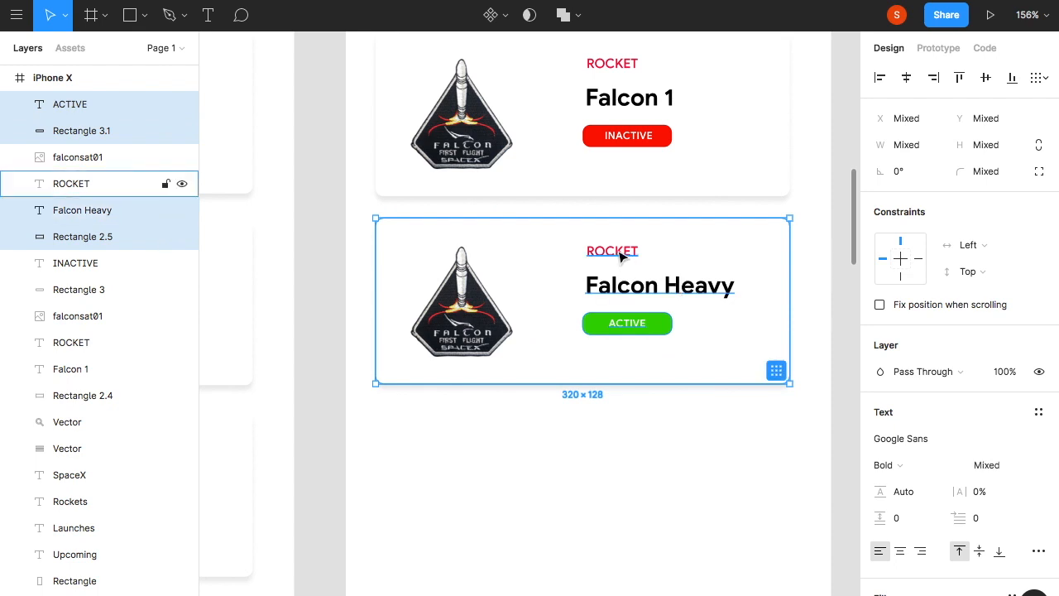
{"action": "left_click", "coordinate": [622, 256], "text": "shift"}
{"action": "left_click", "coordinate": [488, 330], "text": "shift"}
{"action": "left_click_drag", "start_coordinate": [548, 314], "coordinate": [557, 510]}
{"action": "scroll", "coordinate": [556, 511], "scroll_direction": "down", "scroll_amount": 3}
{"action": "left_click", "coordinate": [596, 520]}
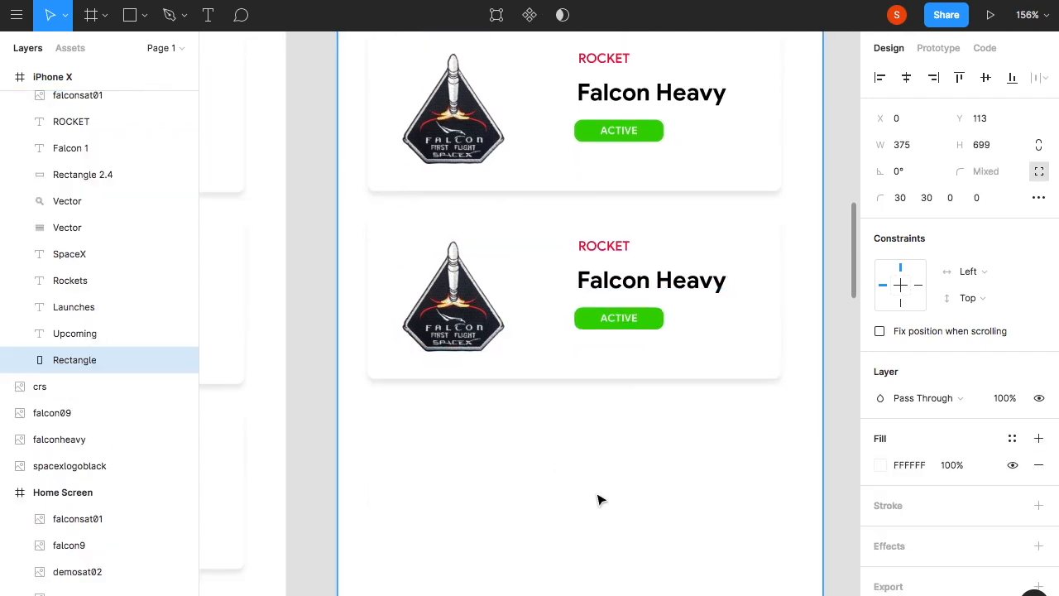
Change the third rocket card's title to Big Falcon Rocket.
{"action": "double_click", "coordinate": [673, 296]}
{"action": "type", "text": "B"}
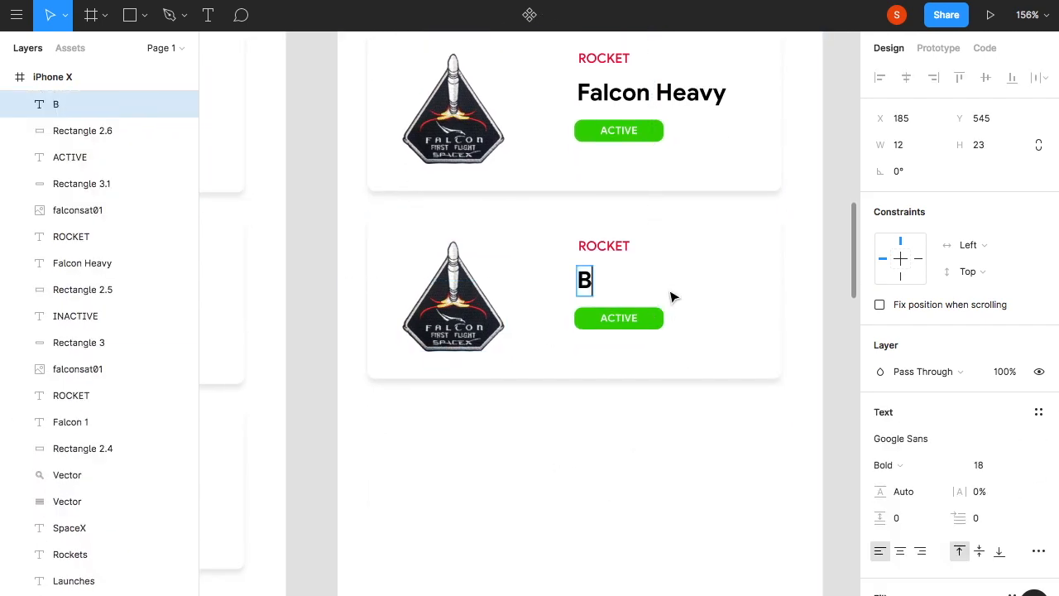
{"action": "type", "text": "ig Falcon Rock"}
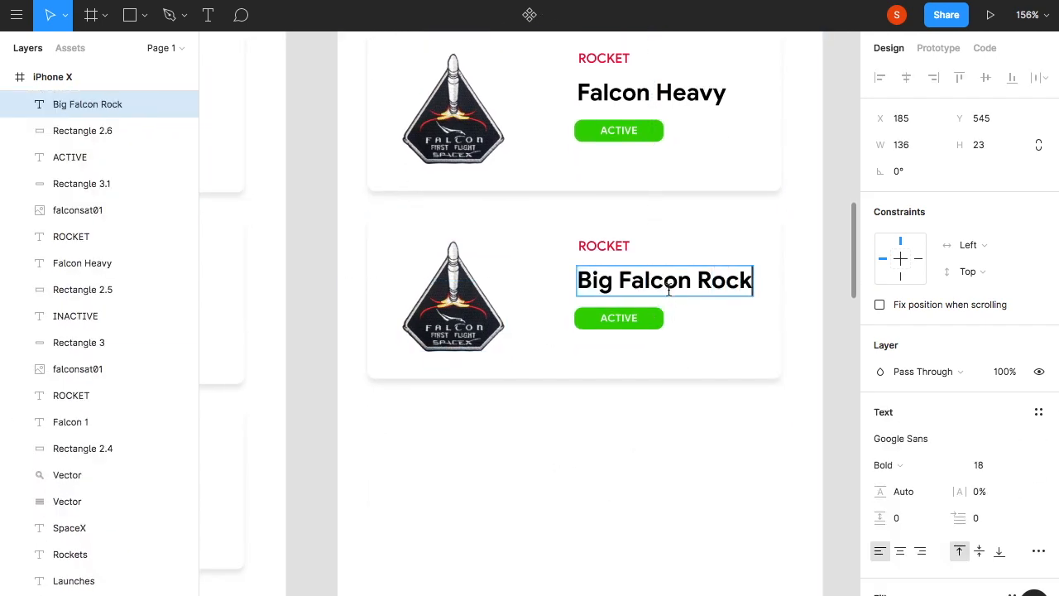
{"action": "type", "text": "et"}
{"action": "key", "text": "Escape"}
{"action": "left_click", "coordinate": [681, 331]}
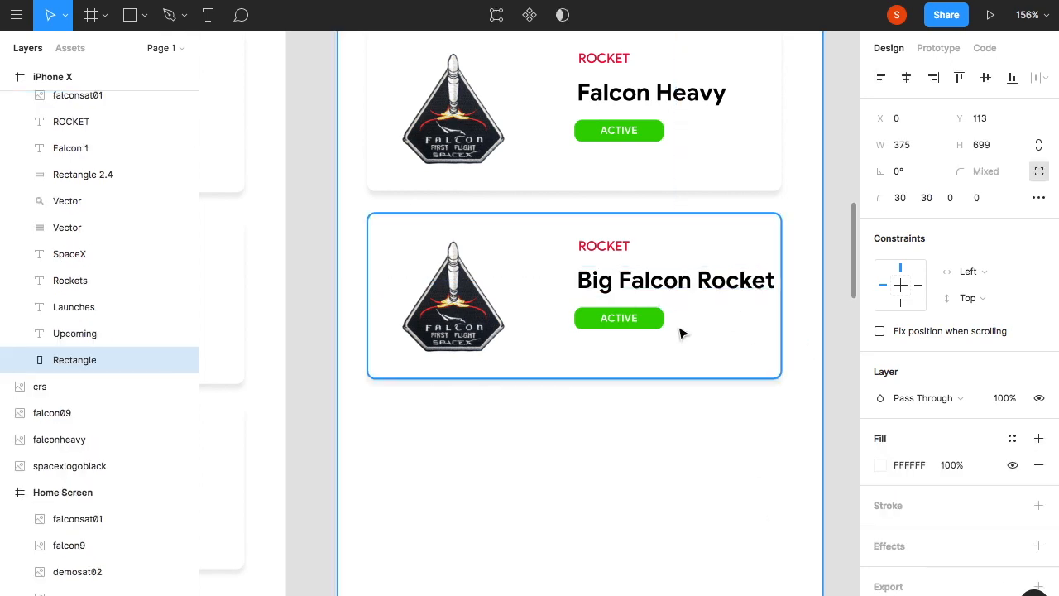
Delete the green pill and its ACTIVE text from the Big Falcon Rocket card.
{"action": "left_click", "coordinate": [647, 324]}
{"action": "scroll", "coordinate": [621, 91], "scroll_direction": "up", "scroll_amount": 3}
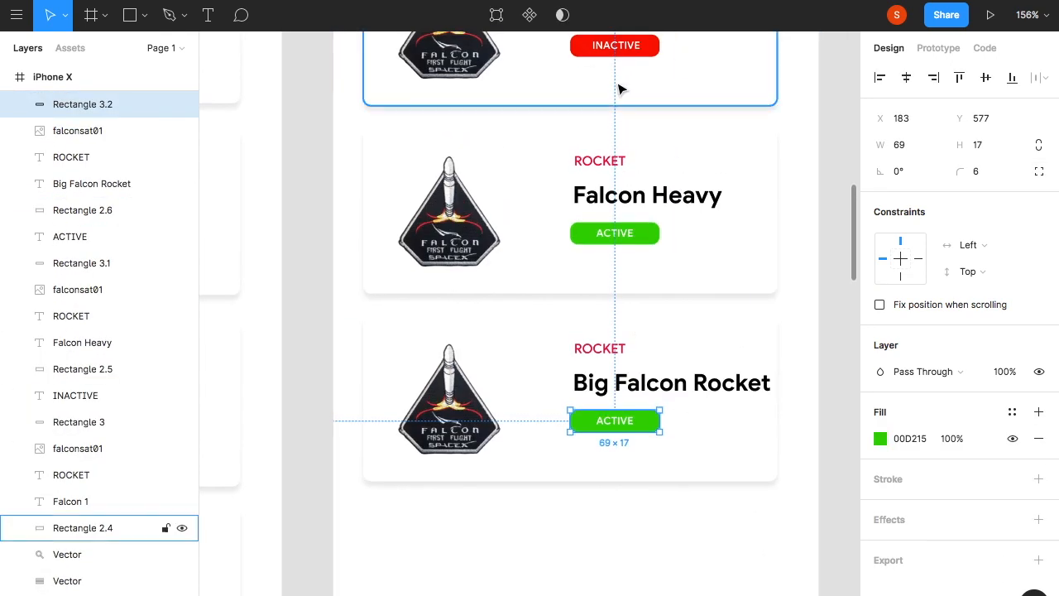
{"action": "left_click", "coordinate": [638, 425], "text": "shift"}
{"action": "key", "text": "Delete"}
Copy the Falcon 1 card's red pill and INACTIVE text to just beneath the Big Falcon Rocket title.
{"action": "left_click", "coordinate": [637, 53]}
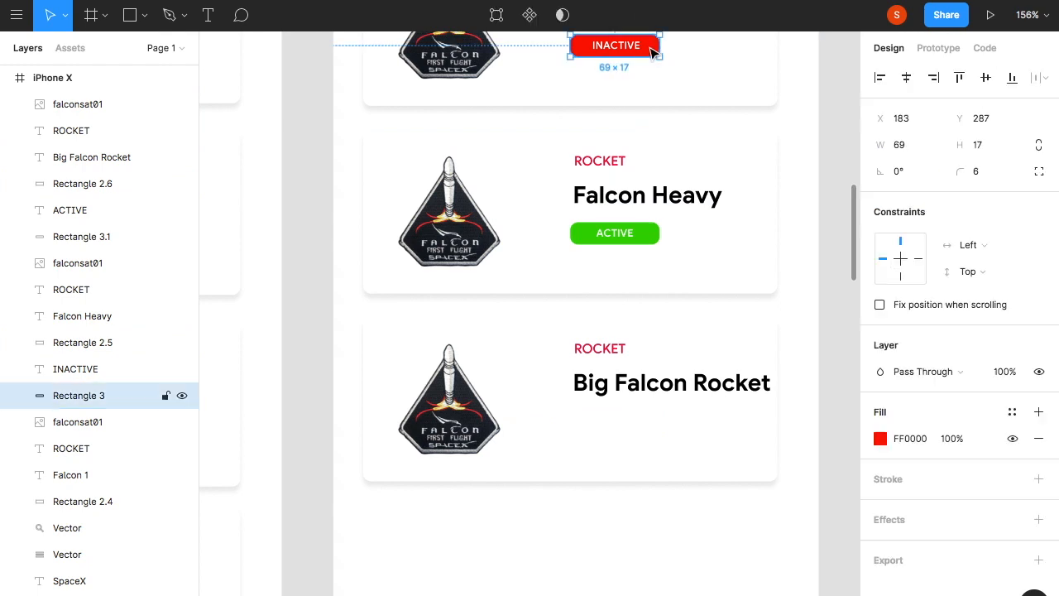
{"action": "left_click", "coordinate": [630, 47], "text": "shift"}
{"action": "key", "text": "ctrl+d"}
{"action": "scroll", "coordinate": [637, 54], "scroll_direction": "up", "scroll_amount": 2}
{"action": "left_click_drag", "start_coordinate": [645, 81], "coordinate": [639, 473]}
{"action": "key", "text": "ctrl+z"}
{"action": "left_click_drag", "start_coordinate": [644, 82], "coordinate": [651, 459]}
{"action": "right_click", "coordinate": [658, 556]}
{"action": "left_click", "coordinate": [703, 309]}
{"action": "left_click", "coordinate": [653, 468]}
{"action": "left_click", "coordinate": [691, 468]}
{"action": "scroll", "coordinate": [690, 468], "scroll_direction": "down", "scroll_amount": 4}
{"action": "scroll", "coordinate": [690, 468], "scroll_direction": "right", "scroll_amount": 1}
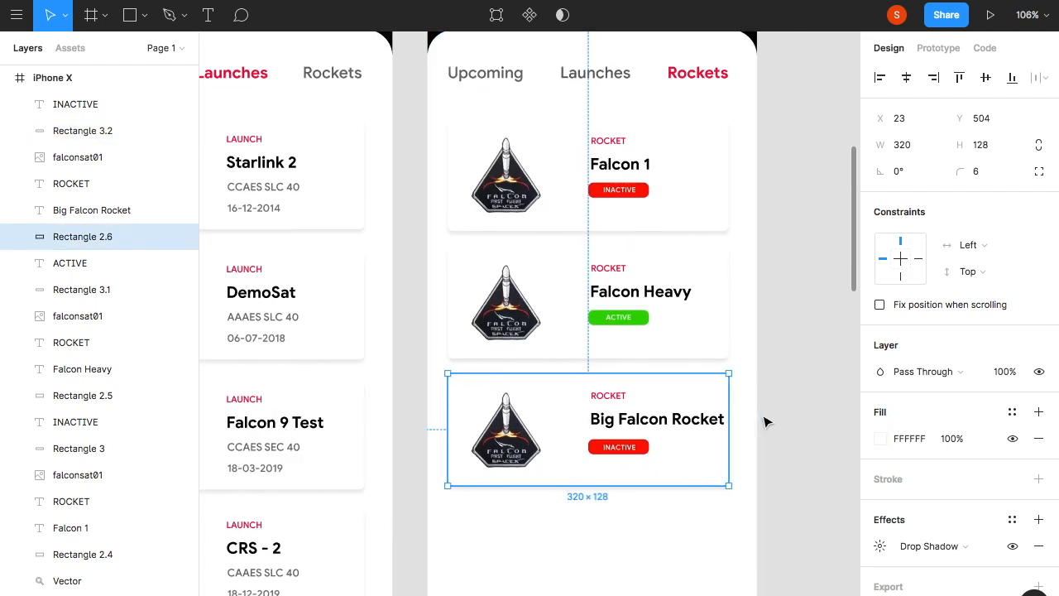
Shrink the large falcon09 logo image beside the screens to 85 by 85.
{"action": "left_click", "coordinate": [765, 422]}
{"action": "scroll", "coordinate": [765, 422], "scroll_direction": "down", "scroll_amount": 3}
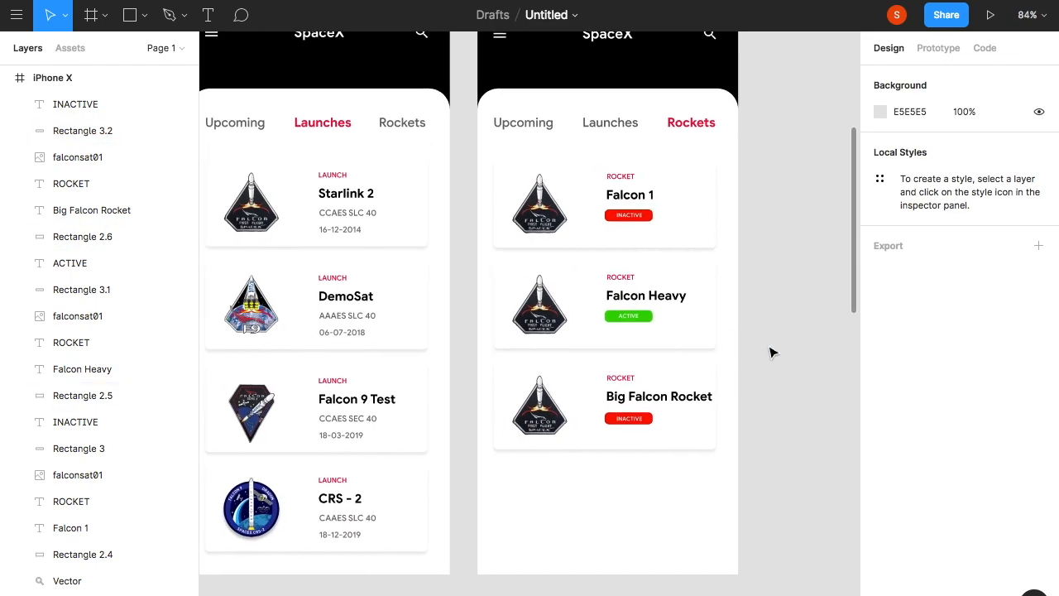
{"action": "scroll", "coordinate": [769, 353], "scroll_direction": "left", "scroll_amount": 5}
{"action": "scroll", "coordinate": [769, 353], "scroll_direction": "right", "scroll_amount": 5}
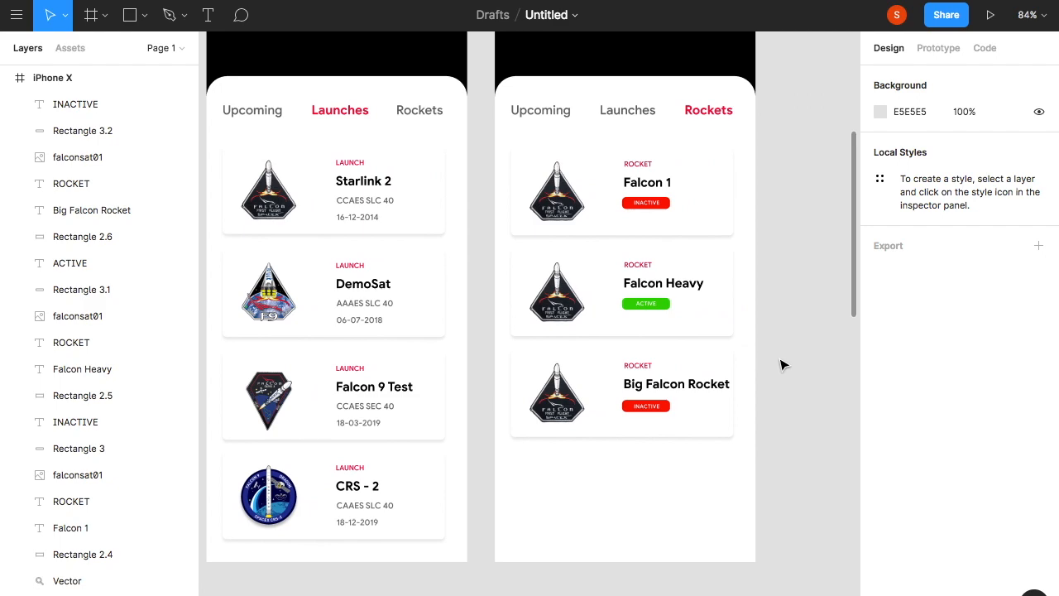
{"action": "scroll", "coordinate": [765, 357], "scroll_direction": "up", "scroll_amount": 3}
{"action": "scroll", "coordinate": [780, 364], "scroll_direction": "down", "scroll_amount": 5}
{"action": "scroll", "coordinate": [779, 358], "scroll_direction": "right", "scroll_amount": 4}
{"action": "scroll", "coordinate": [781, 358], "scroll_direction": "down", "scroll_amount": 5}
{"action": "left_click", "coordinate": [778, 351]}
{"action": "left_click_drag", "start_coordinate": [778, 351], "coordinate": [763, 438]}
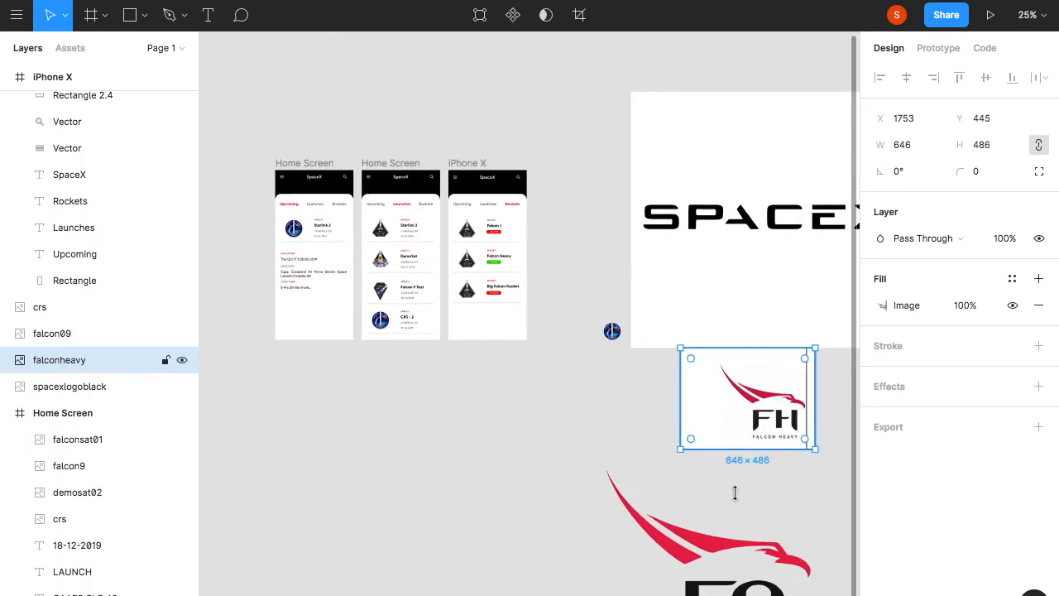
{"action": "left_click", "coordinate": [727, 530]}
{"action": "left_click_drag", "start_coordinate": [599, 461], "coordinate": [753, 591]}
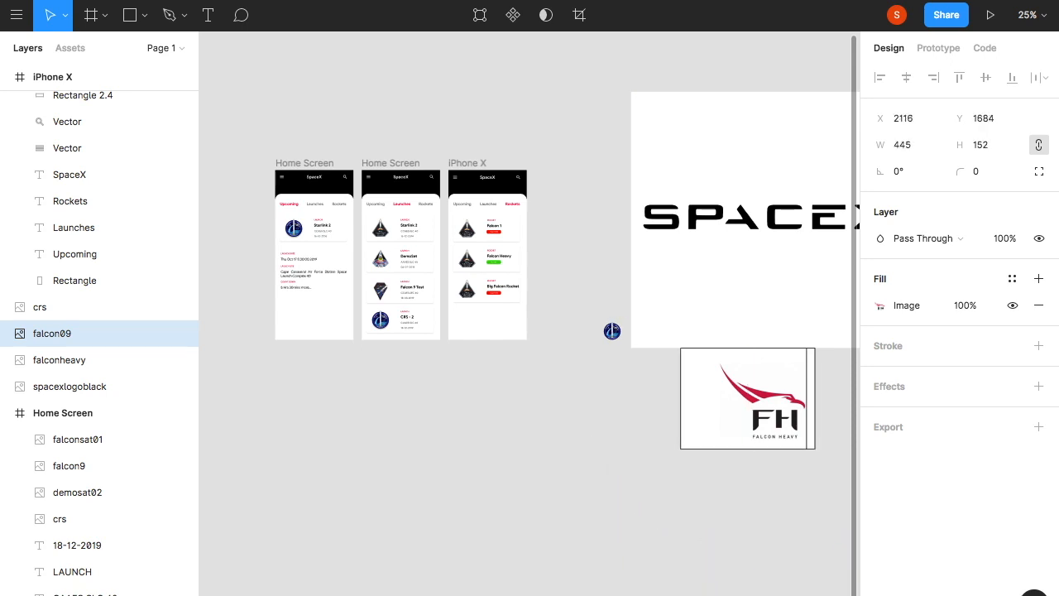
{"action": "key", "text": "Return"}
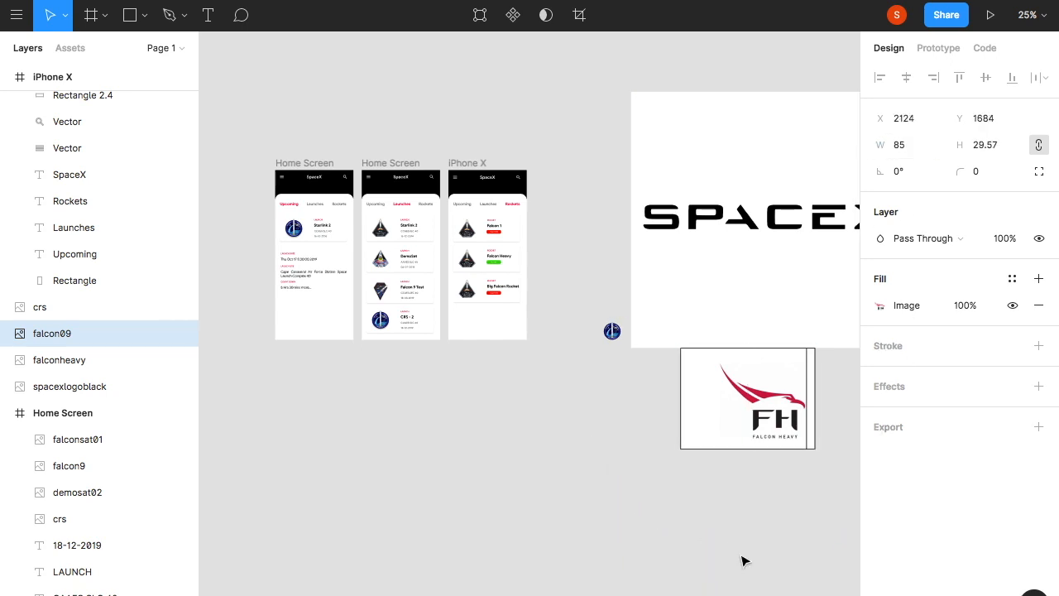
{"action": "key", "text": "shift+2"}
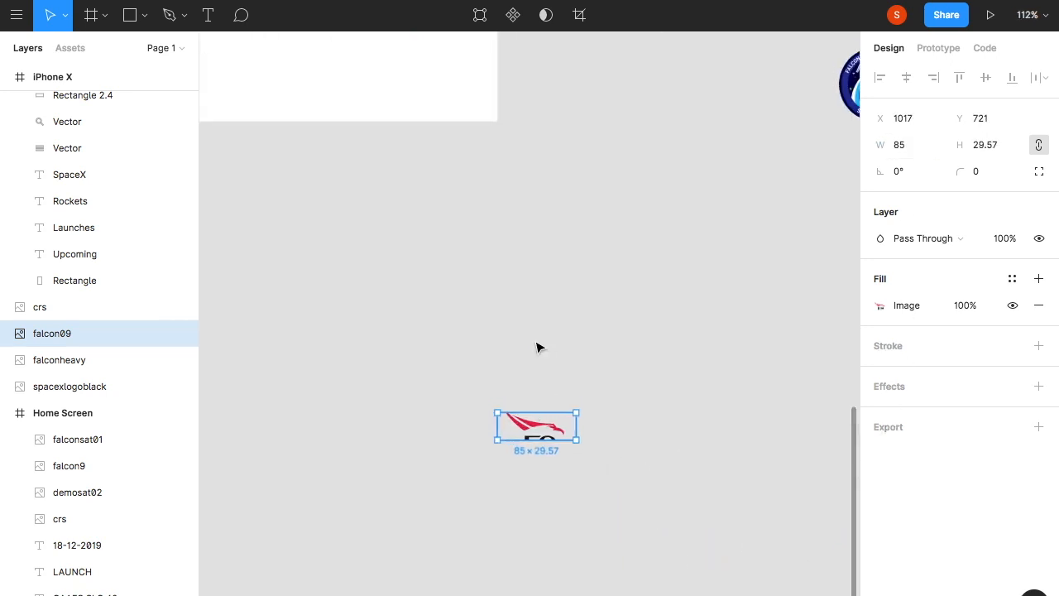
{"action": "left_click_drag", "start_coordinate": [538, 446], "coordinate": [539, 505]}
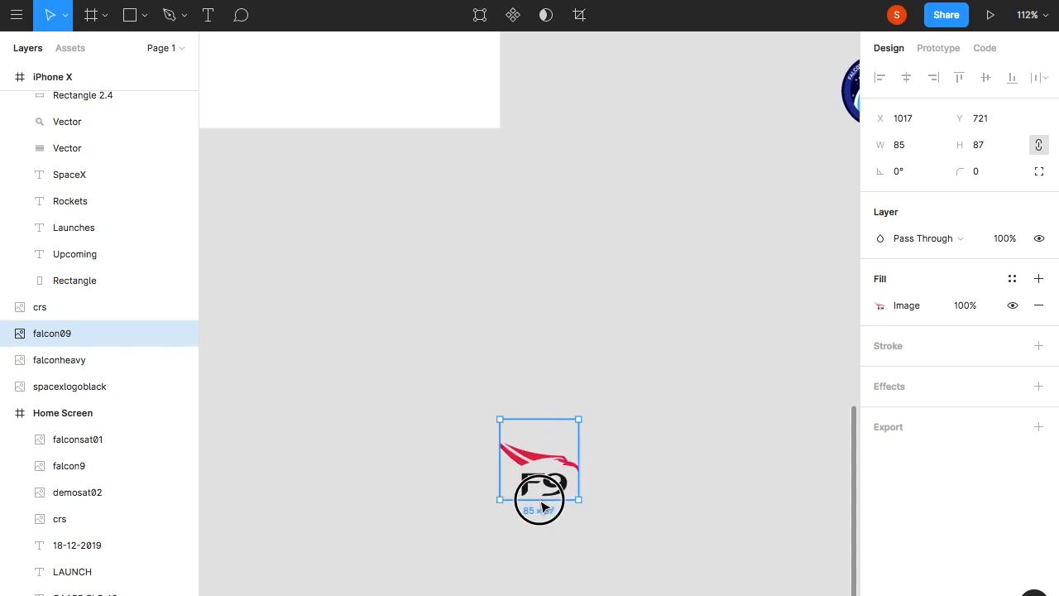
Change the second rocket card's title to Falcon 9.
{"action": "scroll", "coordinate": [551, 462], "scroll_direction": "down", "scroll_amount": 3}
{"action": "scroll", "coordinate": [578, 387], "scroll_direction": "up", "scroll_amount": 3}
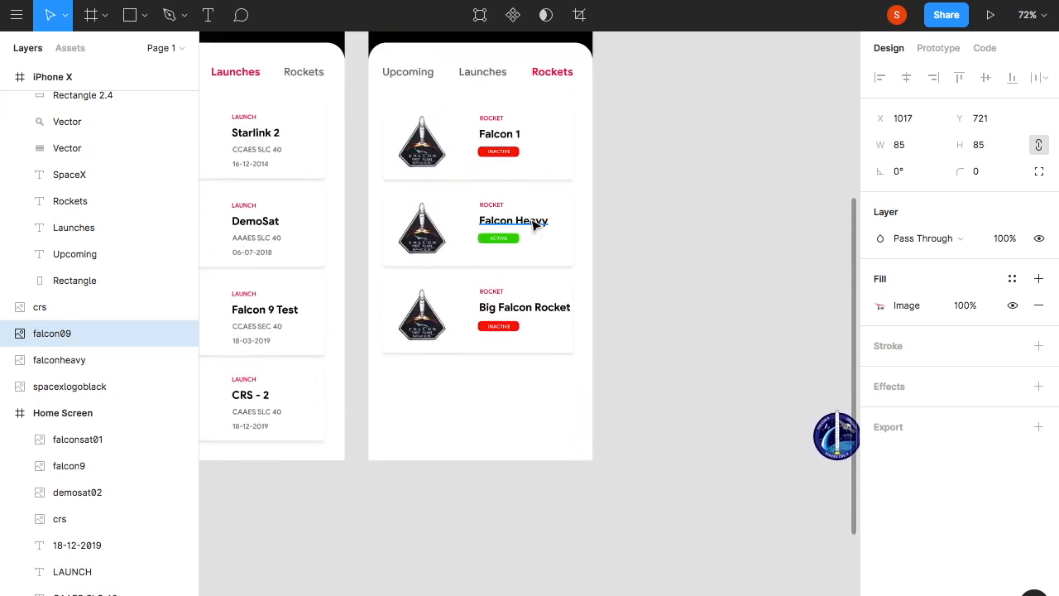
{"action": "double_click", "coordinate": [530, 219]}
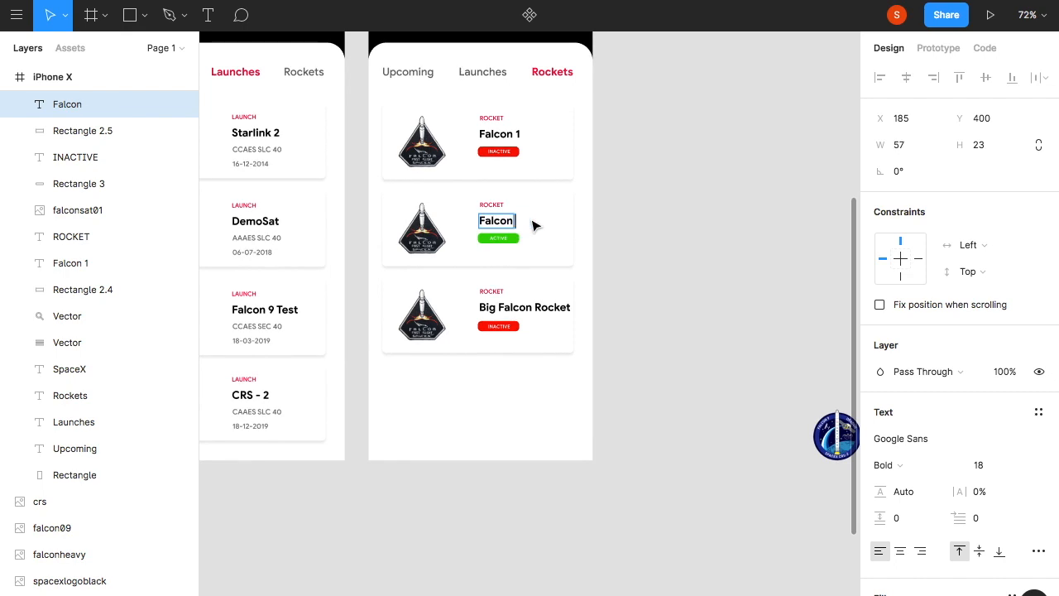
Replace the patch image in the Falcon 9 card with the F9 logo and try a drop shadow on it.
{"action": "left_click", "coordinate": [413, 237]}
{"action": "key", "text": "Delete"}
{"action": "scroll", "coordinate": [579, 331], "scroll_direction": "down", "scroll_amount": 5}
{"action": "left_click_drag", "start_coordinate": [622, 444], "coordinate": [477, 165]}
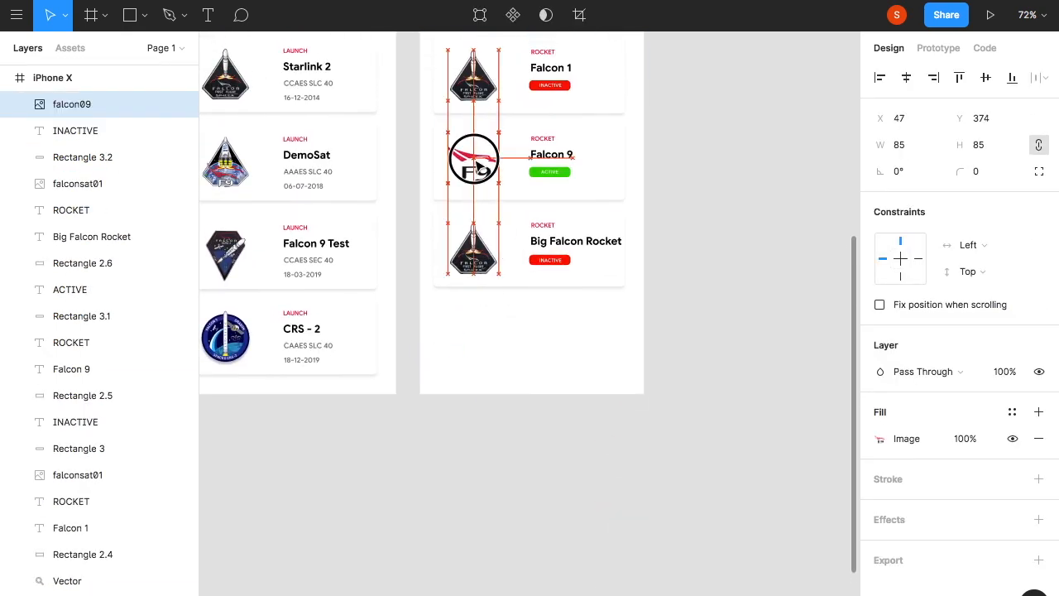
{"action": "left_click", "coordinate": [1040, 519]}
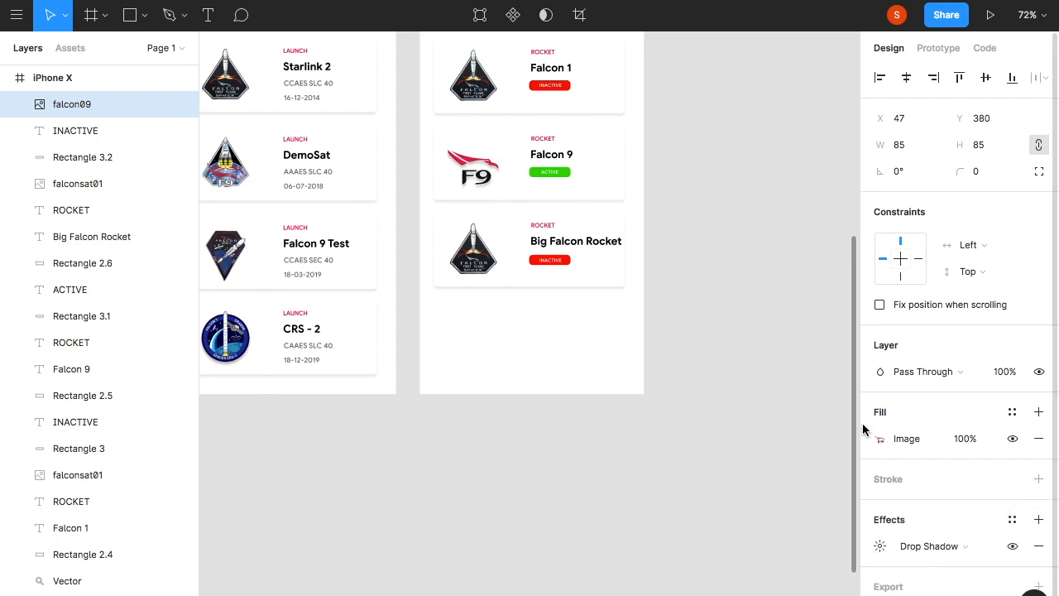
{"action": "left_click", "coordinate": [1039, 546]}
{"action": "left_click", "coordinate": [716, 364]}
Shrink the falconheavy logo image below the SpaceX logo to about 160 by 152.
{"action": "scroll", "coordinate": [633, 347], "scroll_direction": "right", "scroll_amount": 2}
{"action": "scroll", "coordinate": [634, 347], "scroll_direction": "down", "scroll_amount": 5}
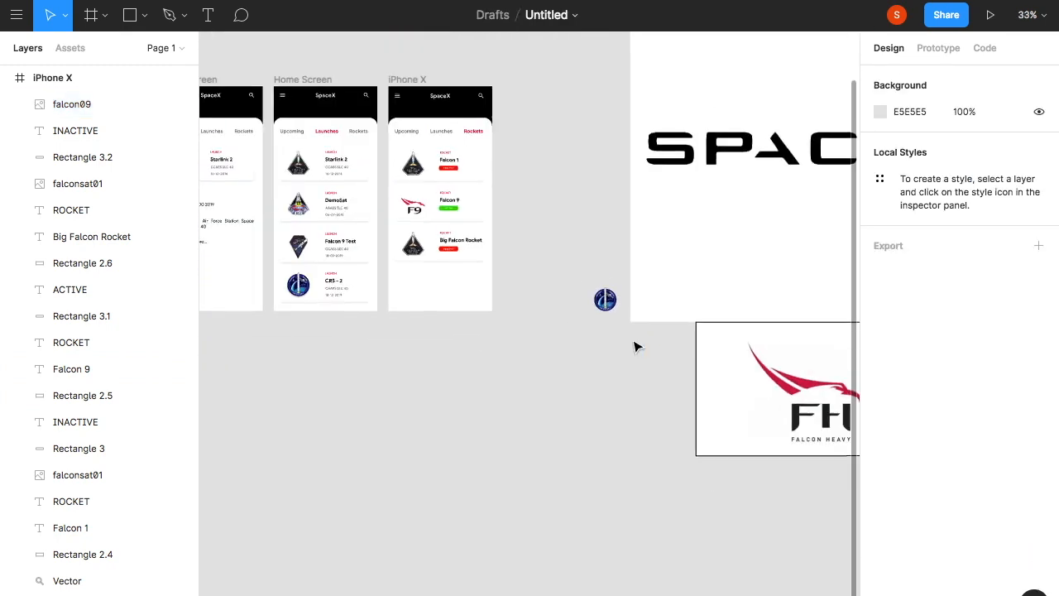
{"action": "left_click", "coordinate": [627, 338]}
{"action": "left_click_drag", "start_coordinate": [579, 287], "coordinate": [661, 347]}
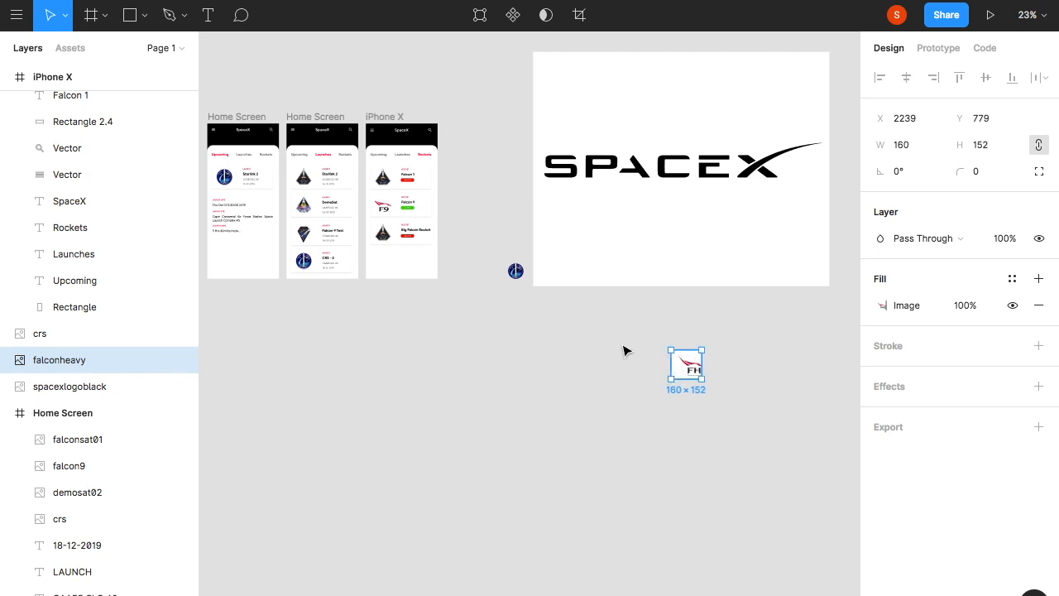
Delete the Falcon 1 patch image from the Big Falcon Rocket card.
{"action": "scroll", "coordinate": [624, 351], "scroll_direction": "up", "scroll_amount": 5}
{"action": "scroll", "coordinate": [624, 351], "scroll_direction": "up", "scroll_amount": 2}
{"action": "left_click", "coordinate": [347, 310]}
{"action": "key", "text": "Delete"}
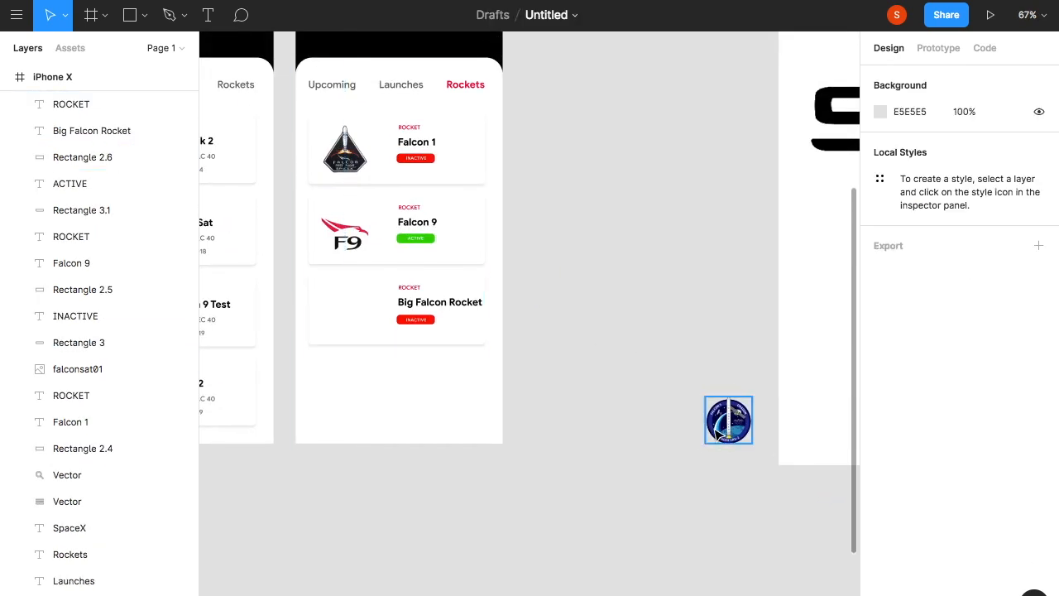
Try the loose CRS patch image in the Big Falcon Rocket card.
{"action": "left_click", "coordinate": [713, 434]}
{"action": "left_click_drag", "start_coordinate": [741, 430], "coordinate": [349, 314]}
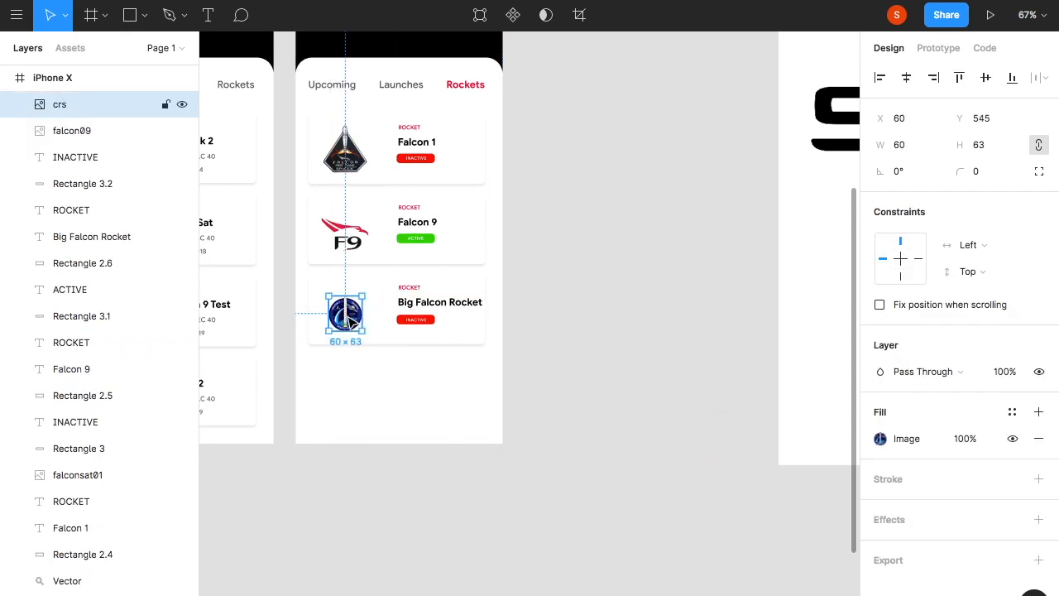
{"action": "scroll", "coordinate": [350, 319], "scroll_direction": "left", "scroll_amount": 5}
{"action": "scroll", "coordinate": [350, 319], "scroll_direction": "up", "scroll_amount": 2}
{"action": "key", "text": "Delete"}
Copy the Falcon 9 Test card's patch image from the Launches screen into the Big Falcon Rocket card.
{"action": "left_click_drag", "start_coordinate": [356, 380], "coordinate": [565, 374]}
{"action": "left_click", "coordinate": [773, 326]}
{"action": "left_click", "coordinate": [77, 104]}
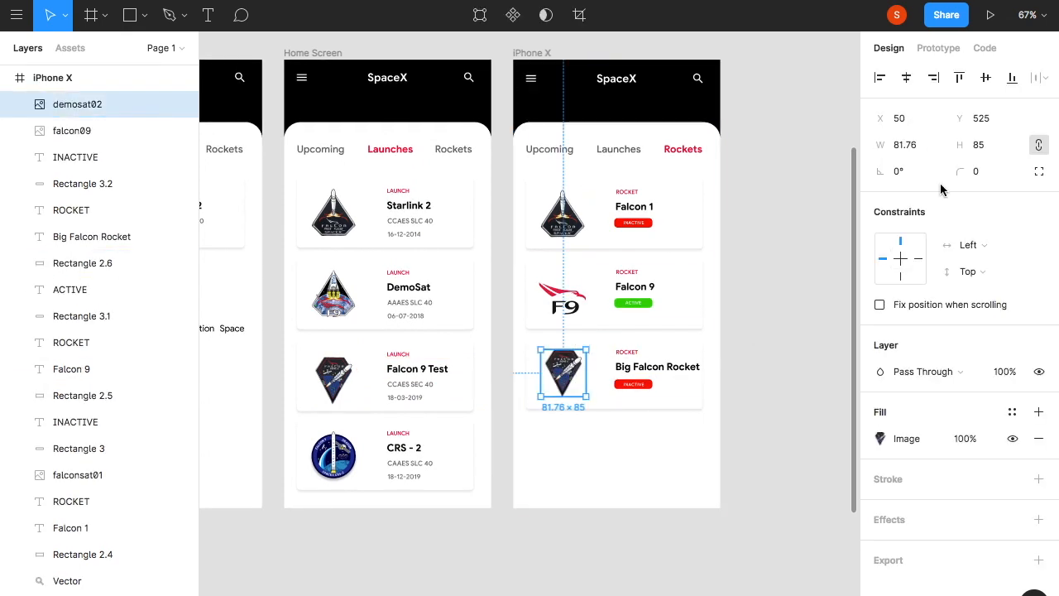
{"action": "left_click", "coordinate": [811, 288]}
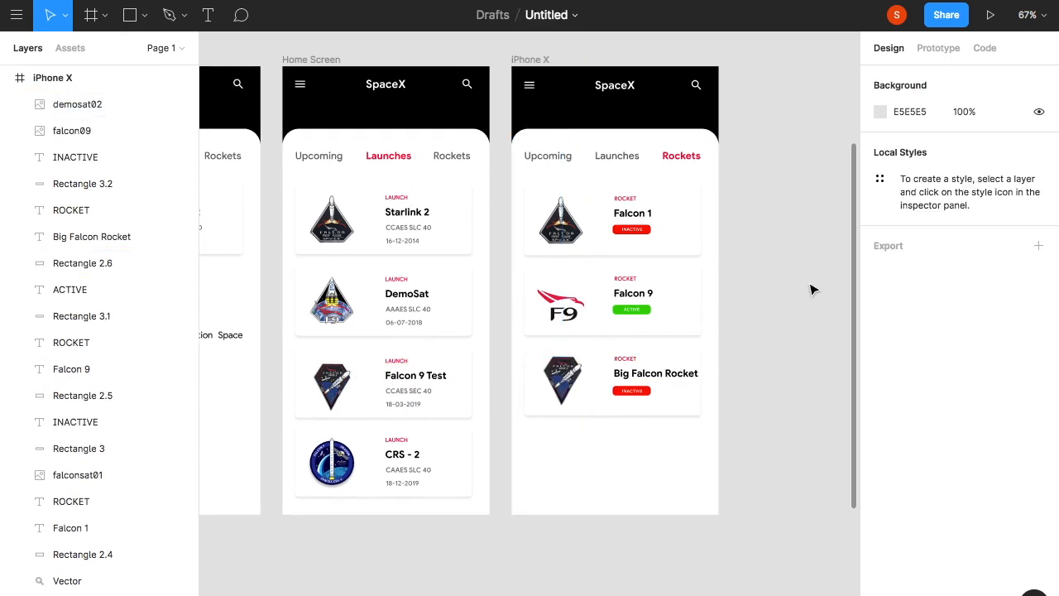
Examine the finished rocket cards up close and compare all three app screens side by side.
{"action": "scroll", "coordinate": [811, 289], "scroll_direction": "up", "scroll_amount": 2}
{"action": "scroll", "coordinate": [811, 289], "scroll_direction": "right", "scroll_amount": 2}
{"action": "scroll", "coordinate": [703, 367], "scroll_direction": "up", "scroll_amount": 5}
{"action": "scroll", "coordinate": [717, 364], "scroll_direction": "down", "scroll_amount": 3}
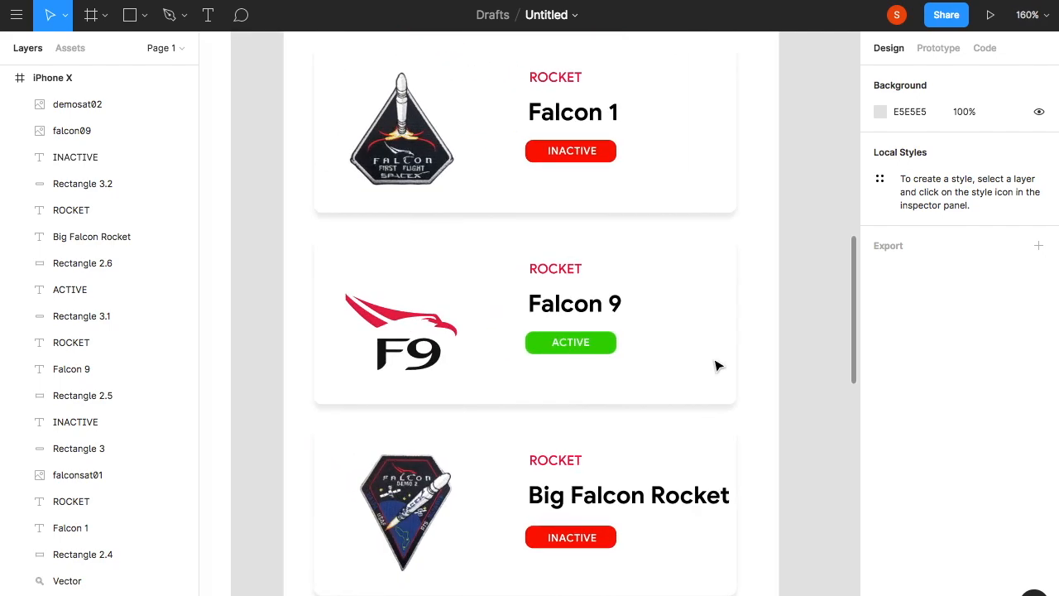
{"action": "scroll", "coordinate": [794, 323], "scroll_direction": "right", "scroll_amount": 1}
{"action": "scroll", "coordinate": [795, 324], "scroll_direction": "down", "scroll_amount": 5}
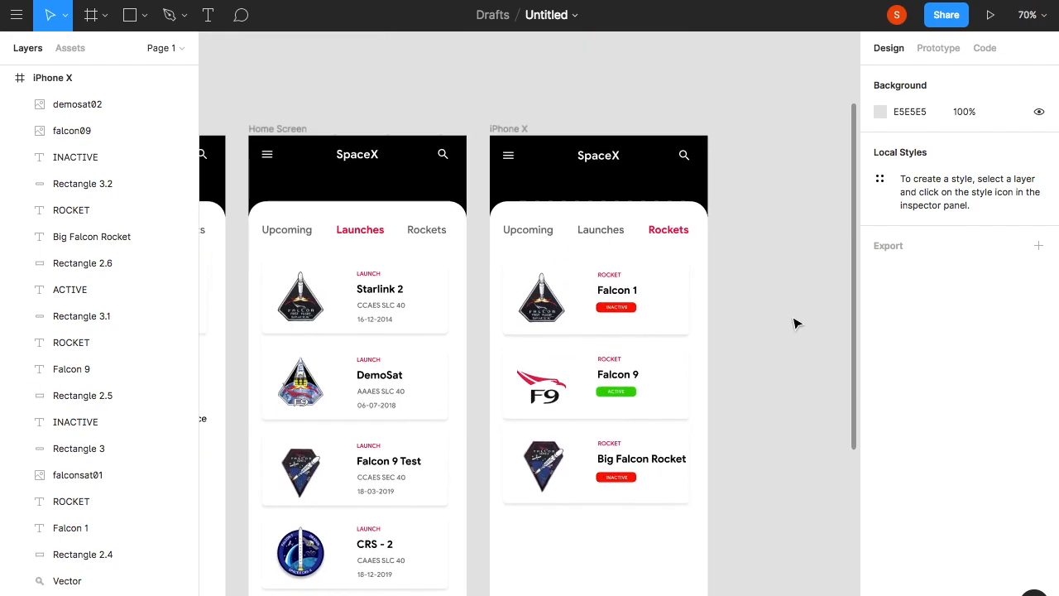
{"action": "scroll", "coordinate": [795, 324], "scroll_direction": "left", "scroll_amount": 3}
{"action": "scroll", "coordinate": [795, 323], "scroll_direction": "down", "scroll_amount": 1}
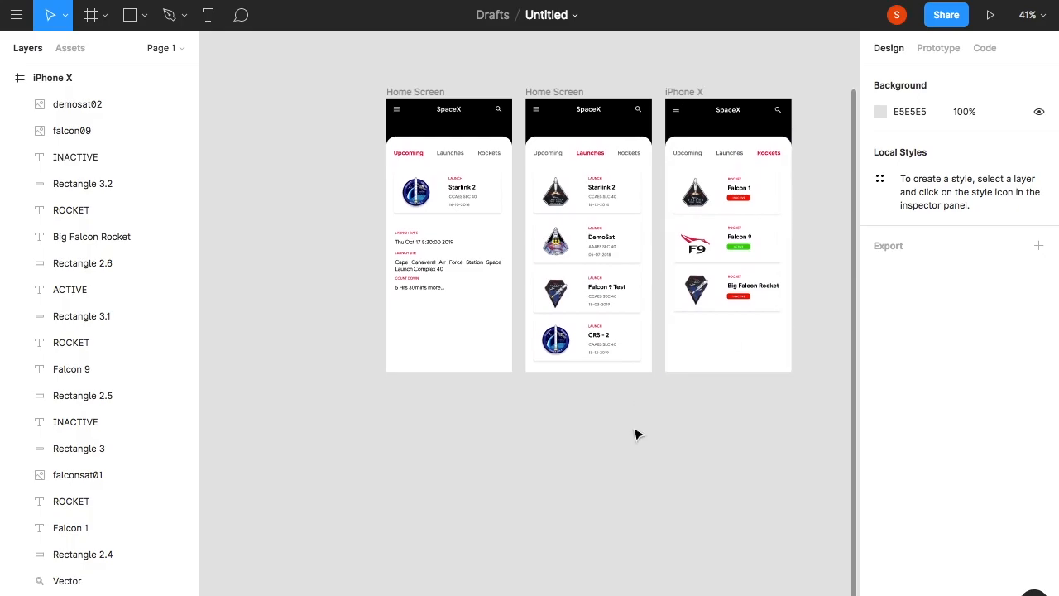
{"action": "scroll", "coordinate": [635, 434], "scroll_direction": "down", "scroll_amount": 2}
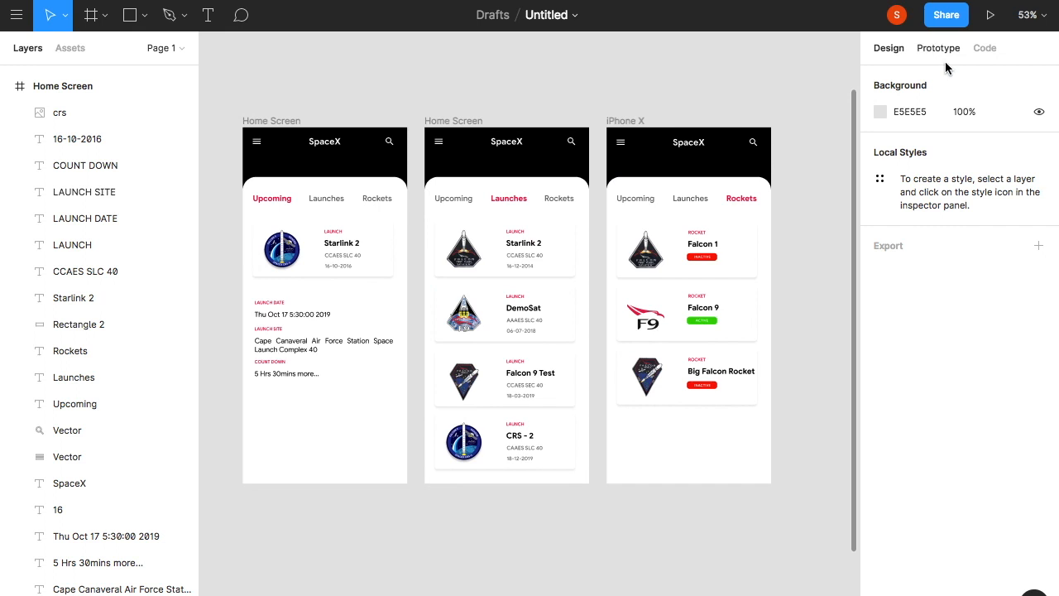
Create prototype links from the Upcoming screen's Launches and Rockets labels to their matching screens.
{"action": "left_click", "coordinate": [949, 48]}
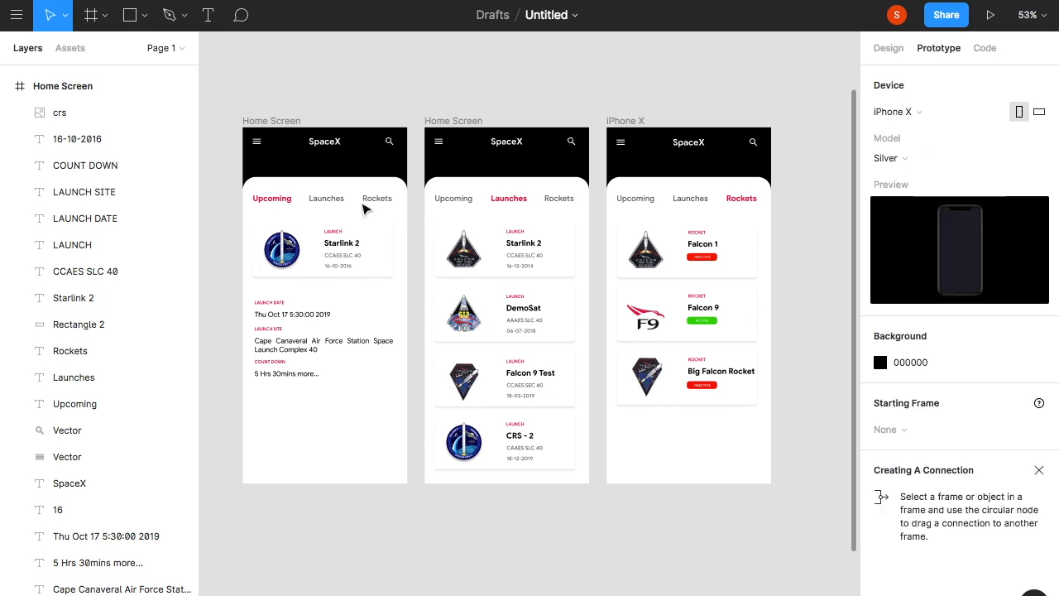
{"action": "left_click", "coordinate": [345, 202]}
{"action": "left_click_drag", "start_coordinate": [410, 182], "coordinate": [644, 187]}
{"action": "left_click", "coordinate": [377, 199]}
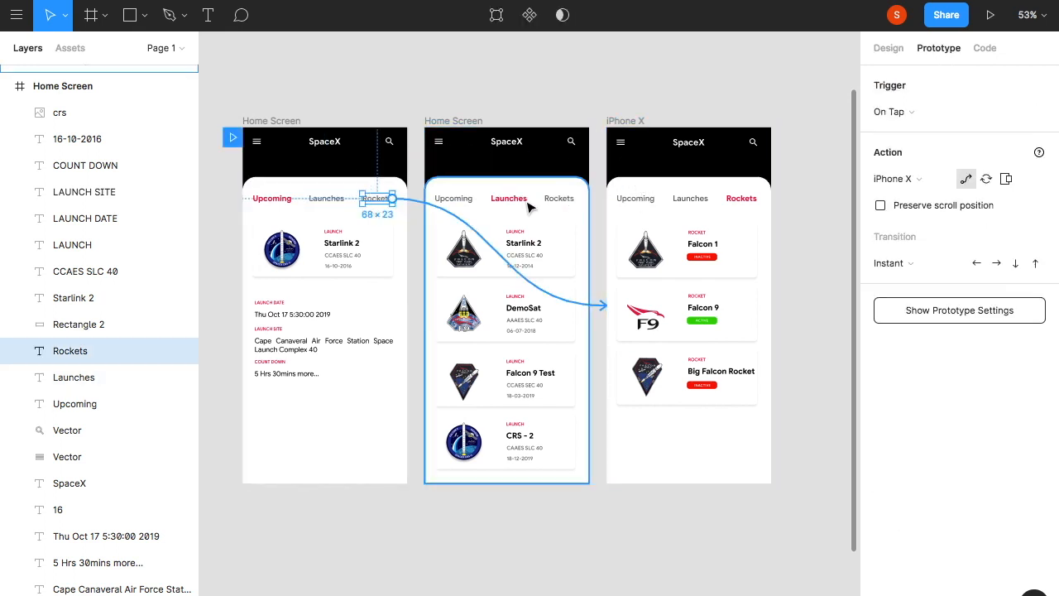
Link the Launches screen's Upcoming and Rockets labels to their matching screens.
{"action": "left_click", "coordinate": [441, 202]}
{"action": "left_click_drag", "start_coordinate": [395, 204], "coordinate": [396, 204]}
{"action": "left_click", "coordinate": [561, 200]}
{"action": "left_click_drag", "start_coordinate": [575, 199], "coordinate": [364, 273]}
Link the Rockets screen's Upcoming and Launches labels to their matching screens.
{"action": "left_click", "coordinate": [635, 199]}
{"action": "left_click", "coordinate": [690, 198]}
{"action": "left_click_drag", "start_coordinate": [709, 202], "coordinate": [546, 248]}
{"action": "left_click", "coordinate": [635, 199]}
{"action": "left_click", "coordinate": [278, 201]}
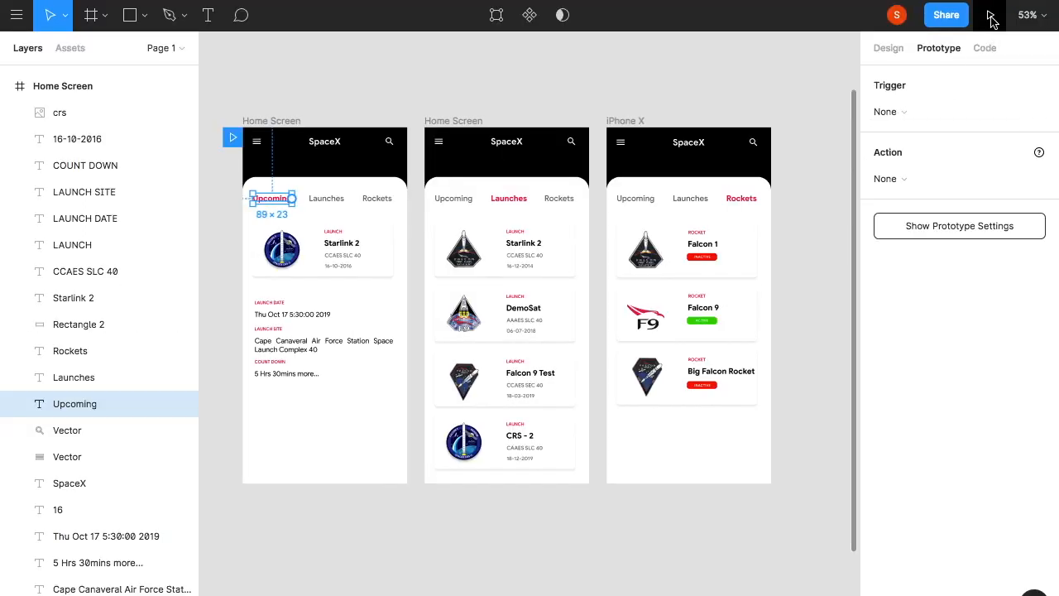
Preview the prototype and test switching between the Upcoming, Launches and Rockets screens.
{"action": "left_click", "coordinate": [991, 17]}
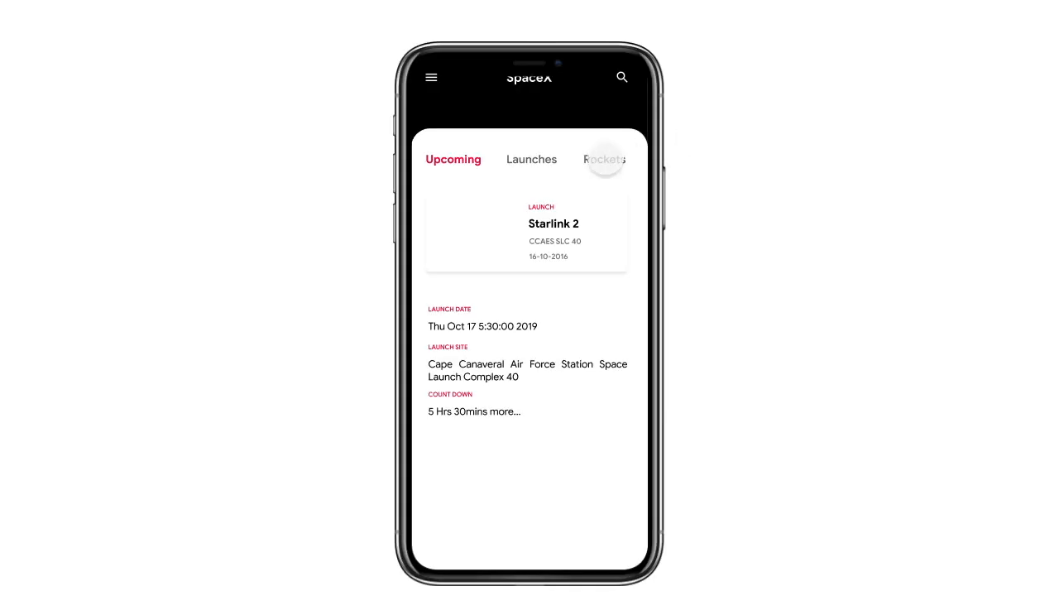
{"action": "left_click", "coordinate": [536, 159]}
{"action": "left_click", "coordinate": [594, 159]}
{"action": "left_click", "coordinate": [538, 159]}
{"action": "left_click", "coordinate": [471, 159]}
{"action": "left_click", "coordinate": [532, 159]}
{"action": "left_click", "coordinate": [599, 160]}
{"action": "left_click", "coordinate": [534, 159]}
{"action": "left_click", "coordinate": [453, 159]}
{"action": "left_click", "coordinate": [536, 159]}
{"action": "left_click", "coordinate": [595, 159]}
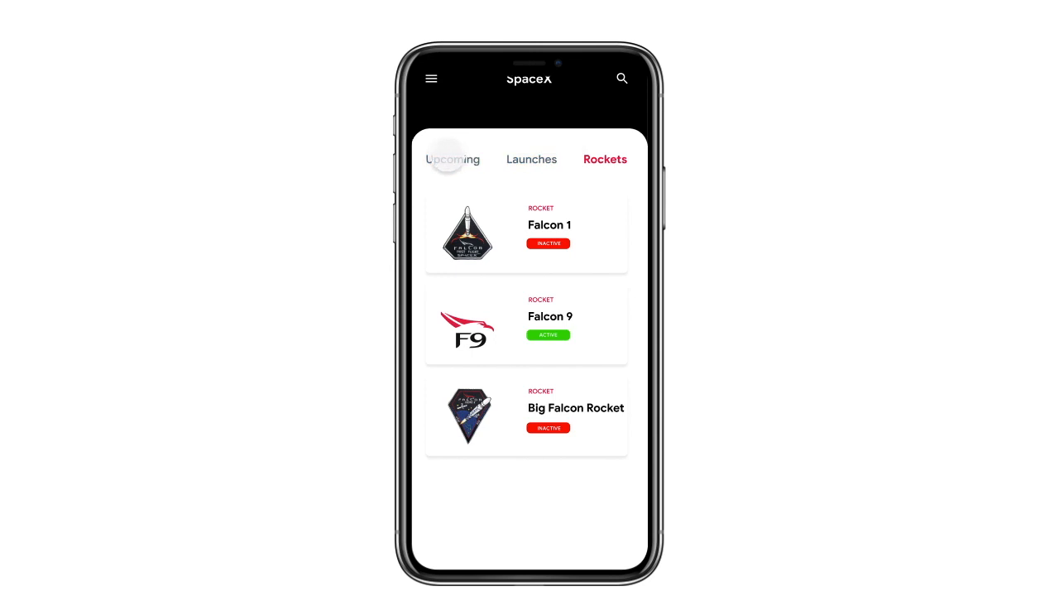
{"action": "left_click", "coordinate": [447, 159]}
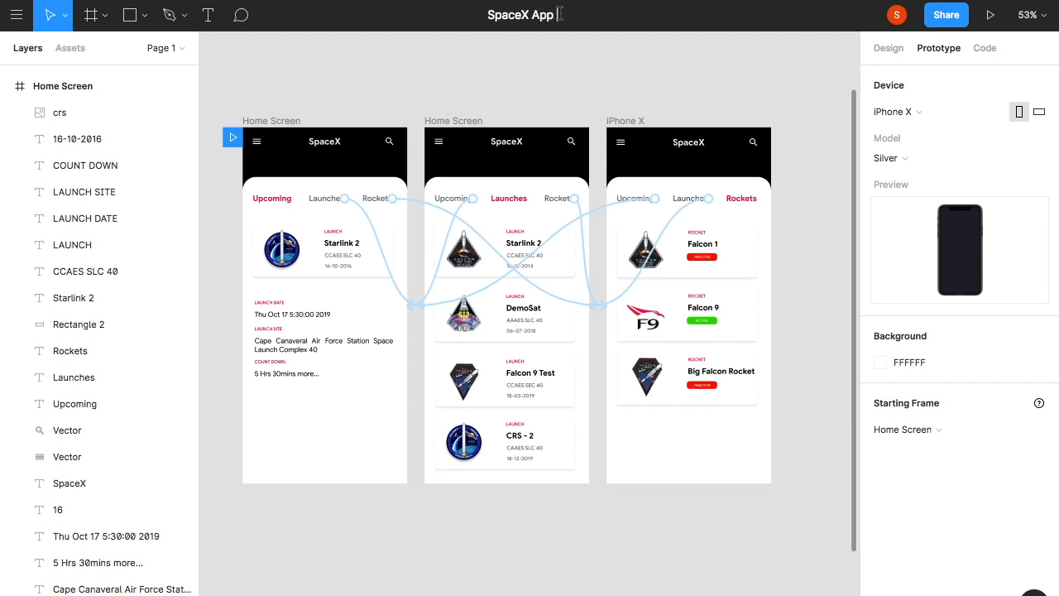
Name the file SpaceX App UI and return from prototyping to design editing.
{"action": "left_click", "coordinate": [888, 48]}
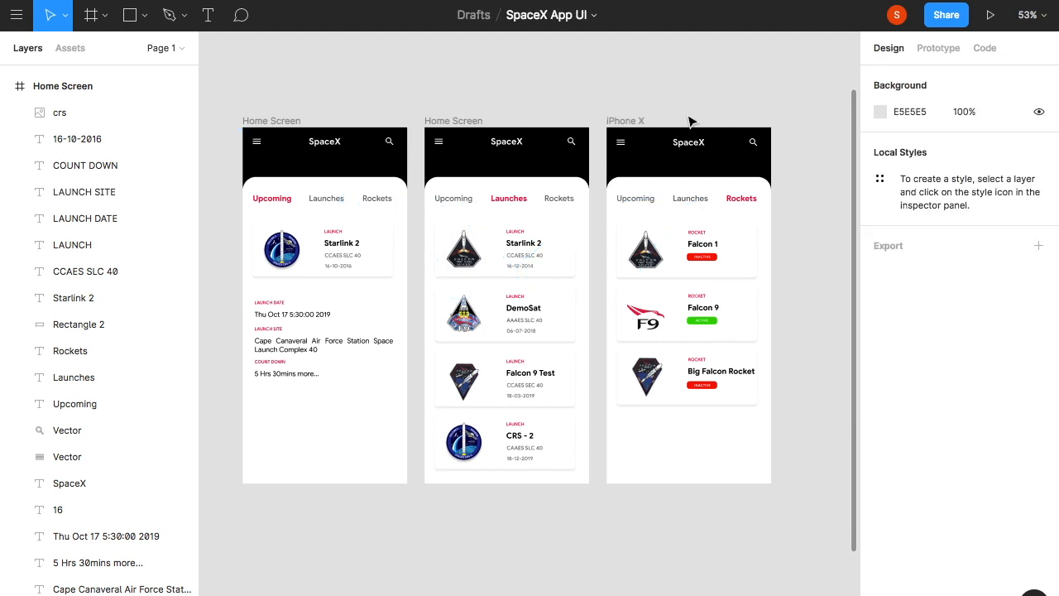
{"action": "scroll", "coordinate": [690, 122], "scroll_direction": "left", "scroll_amount": 2}
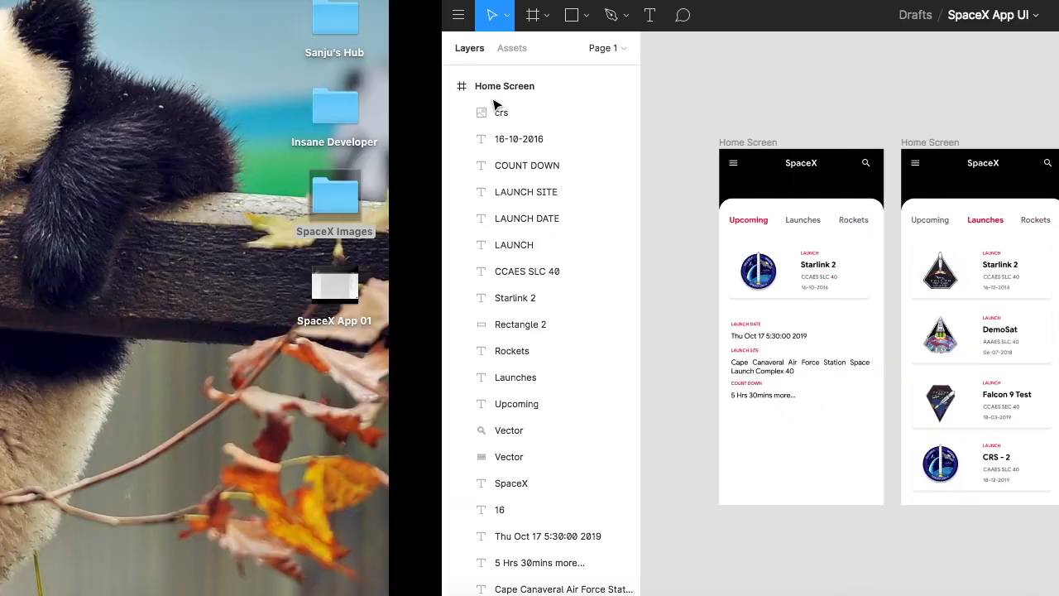